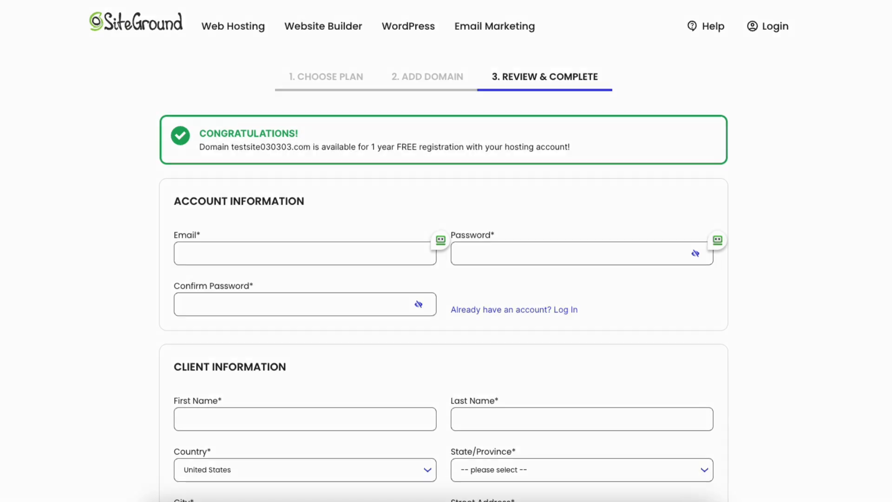
- Check the billing periods offered for the StartUp plan in the purchase information and keep 12 months - BEST DEAL selected
scroll(446, 251, "down", 5)
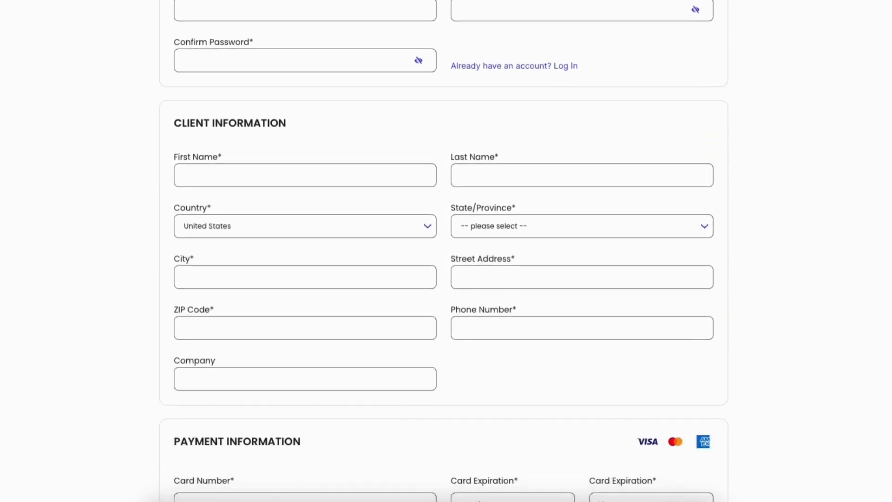
scroll(446, 251, "down", 6)
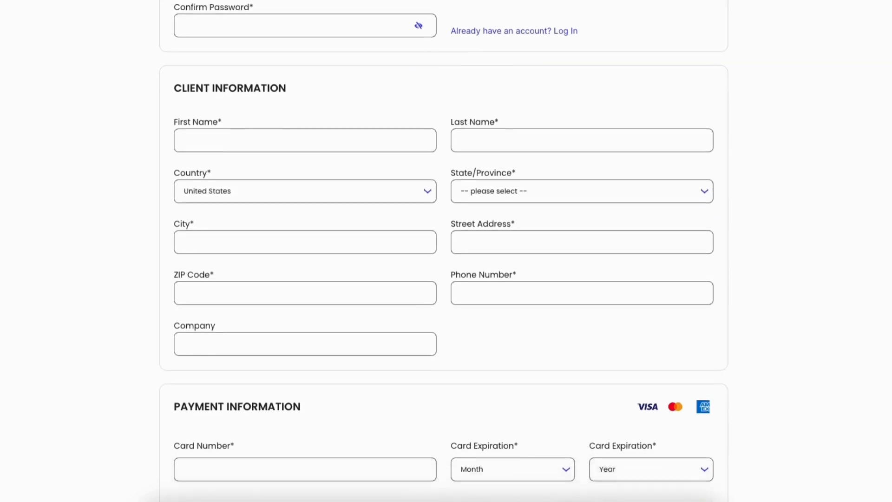
scroll(446, 251, "down", 2)
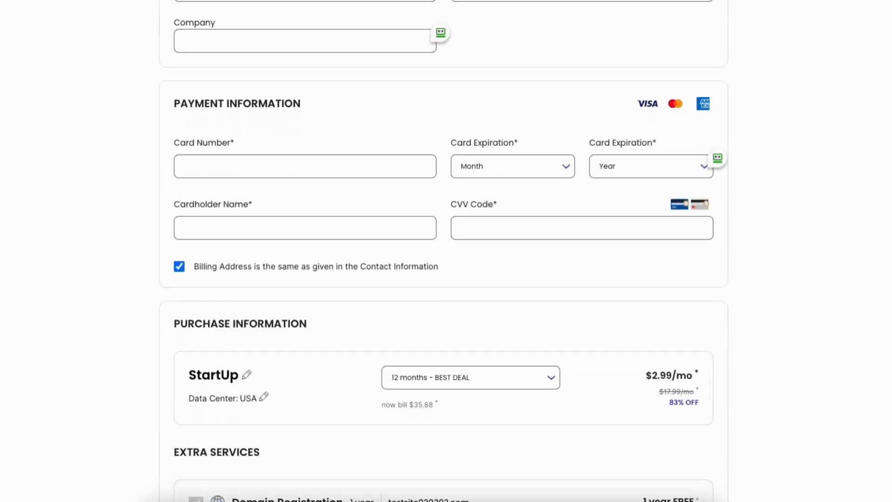
scroll(446, 251, "down", 5)
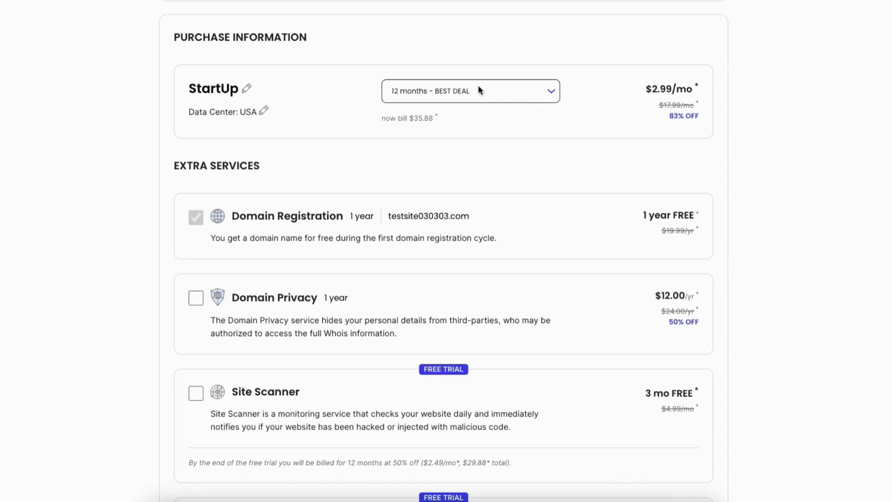
left_click(419, 92)
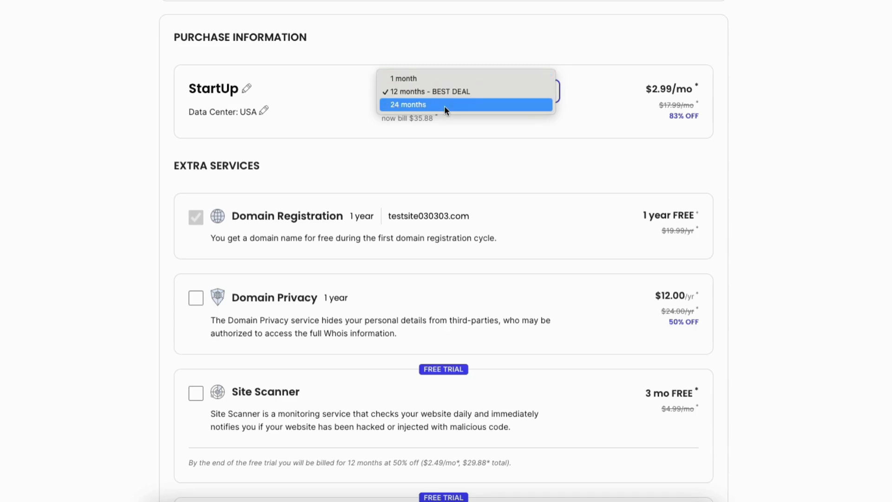
left_click(486, 92)
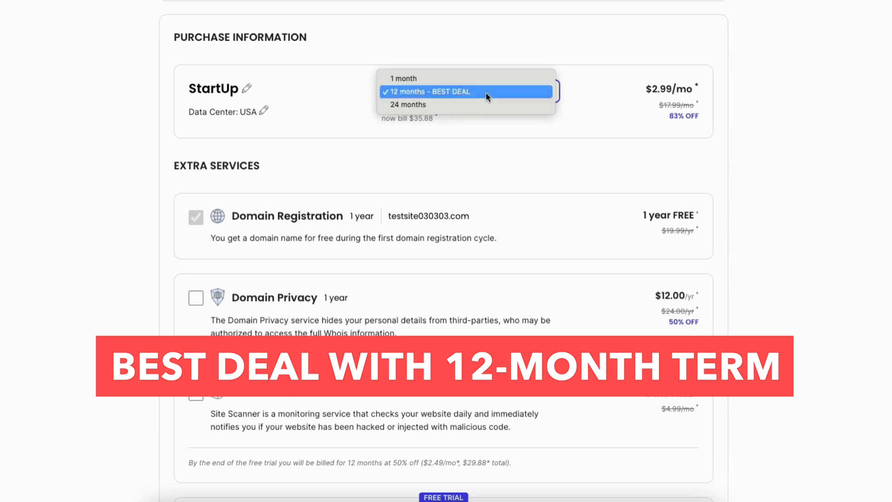
- Open the hosting plan for editing, check the alternative plans and keep the StartUp Hosting Plan selected
left_click(246, 88)
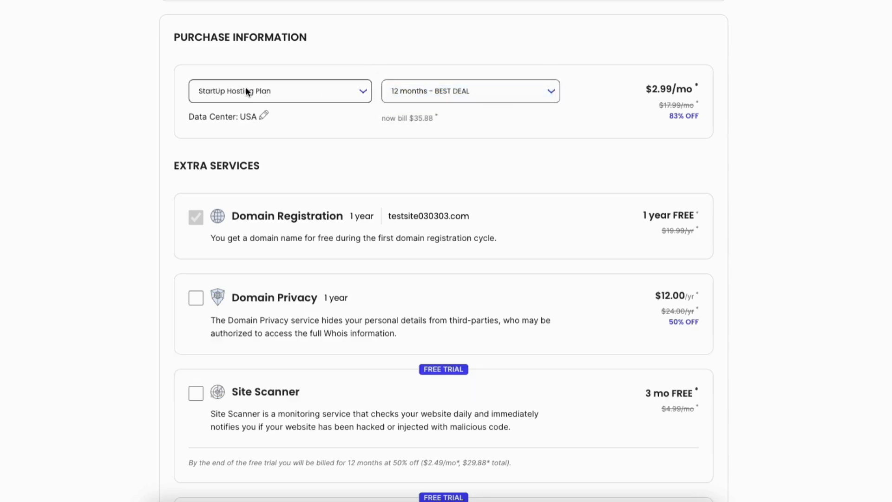
left_click(246, 88)
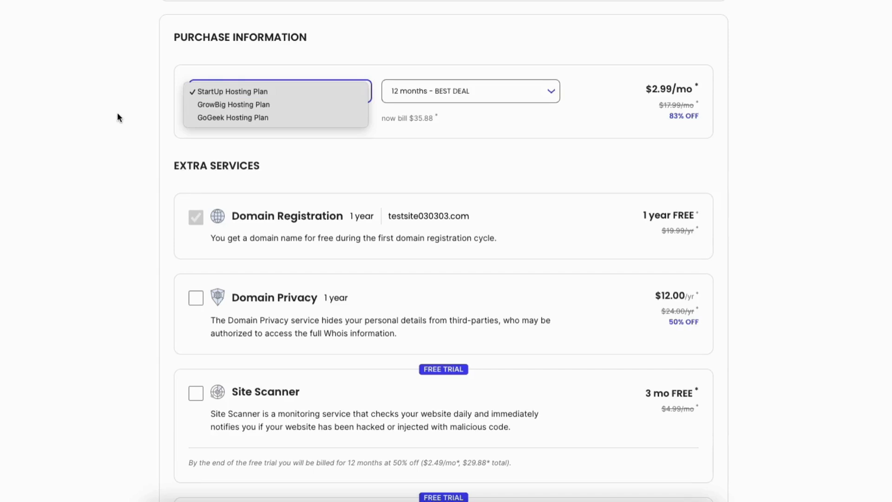
left_click(247, 91)
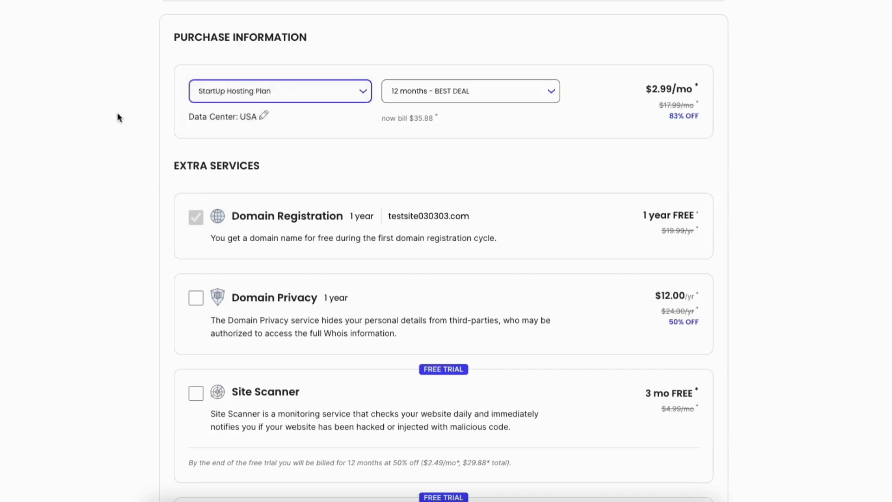
- Check the available data center locations with USA, Iowa kept as the choice, and review the extra services on offer
left_click(264, 116)
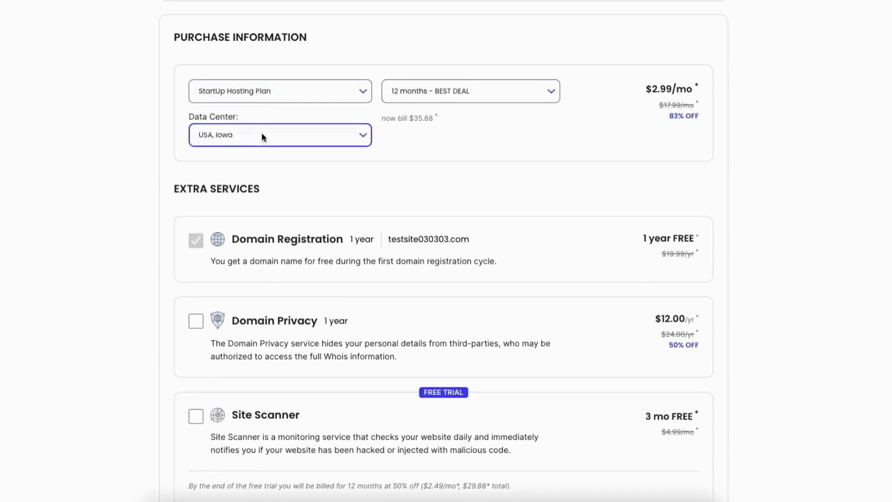
left_click(261, 133)
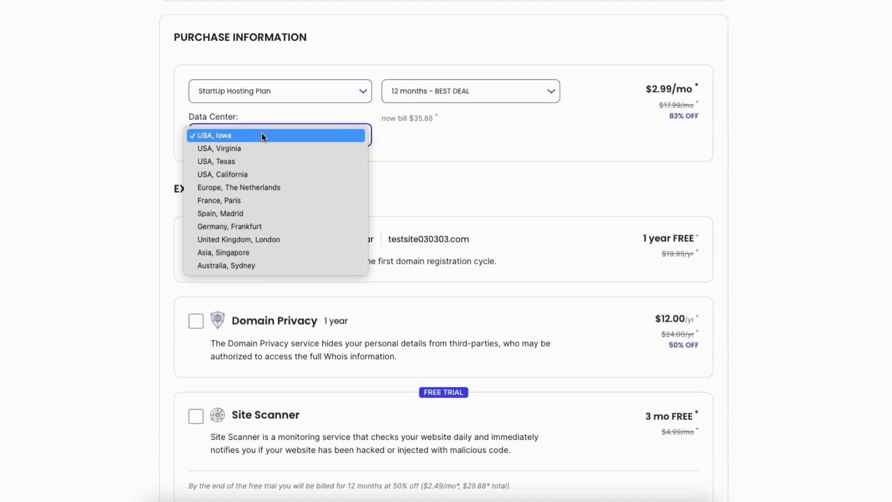
left_click(123, 141)
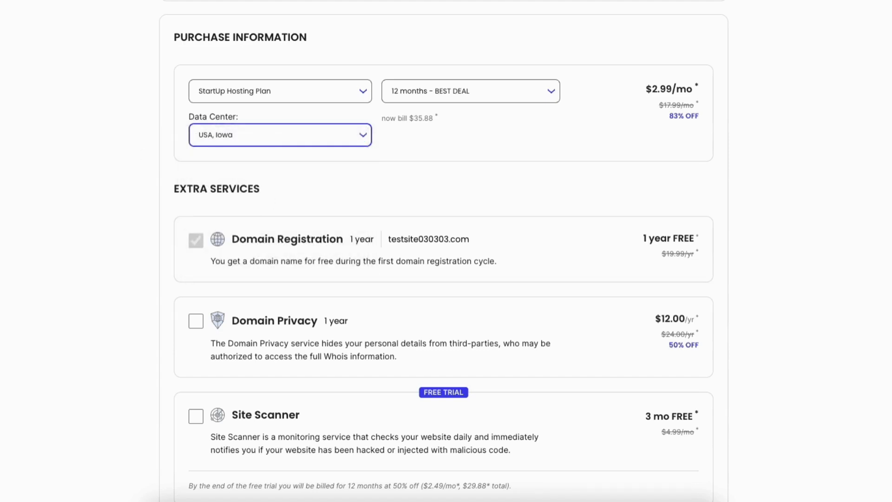
scroll(446, 251, "down", 4)
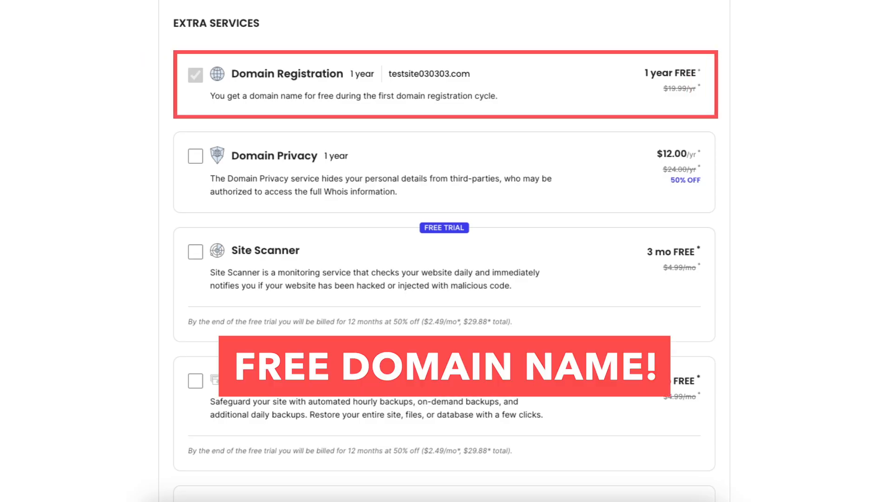
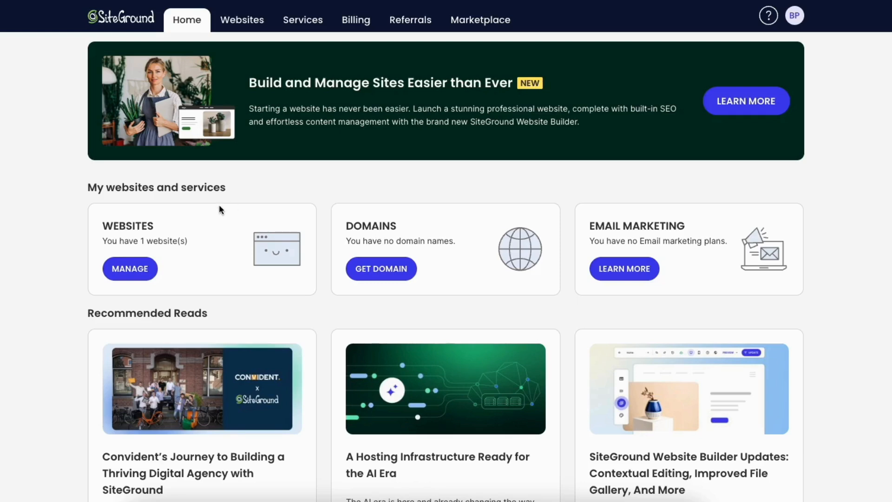
- Open the existing website's management details, check its additional site actions, and go to its Site Tools
left_click(129, 274)
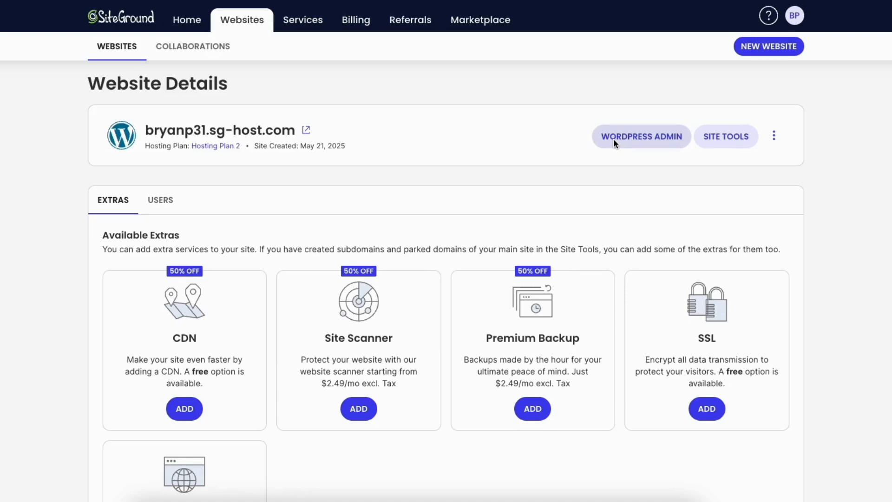
left_click(775, 136)
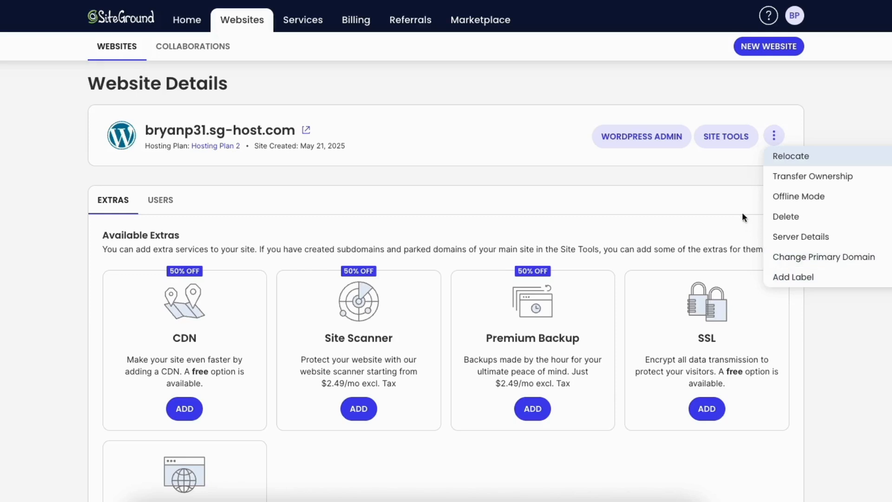
left_click(728, 183)
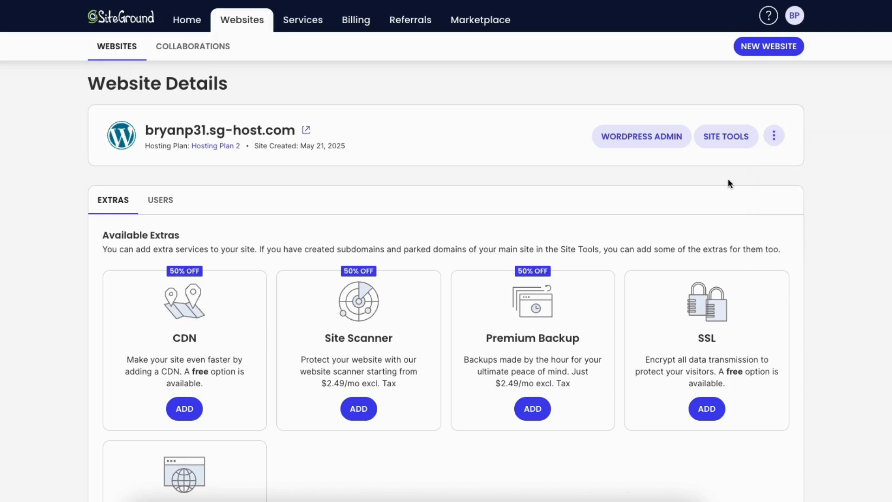
left_click(718, 138)
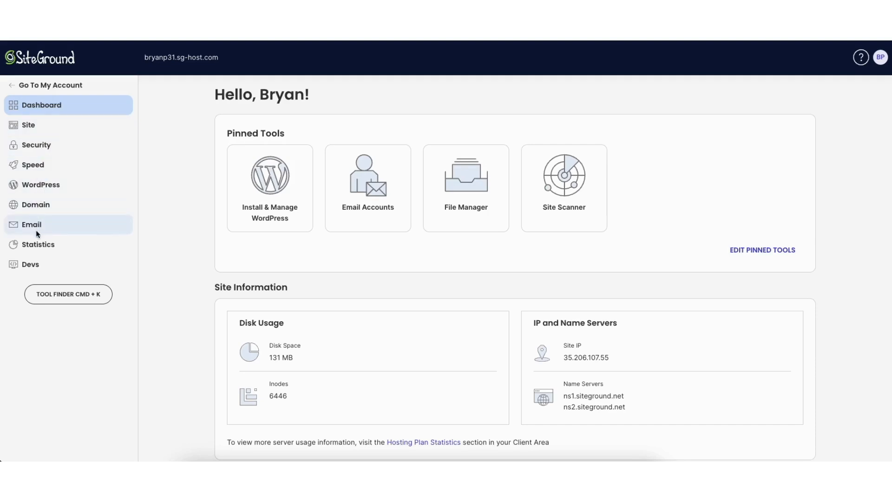
- Look over the site management tools and open the Backups tool under Security
left_click(40, 125)
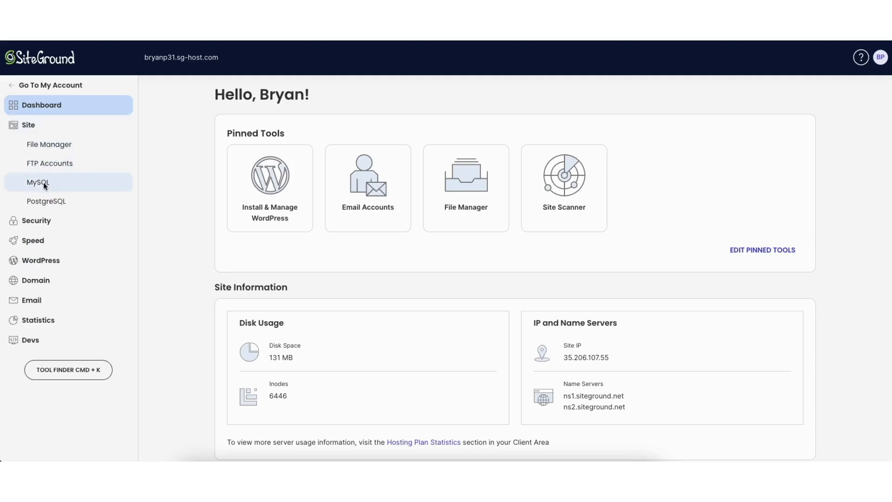
left_click(45, 219)
left_click(47, 244)
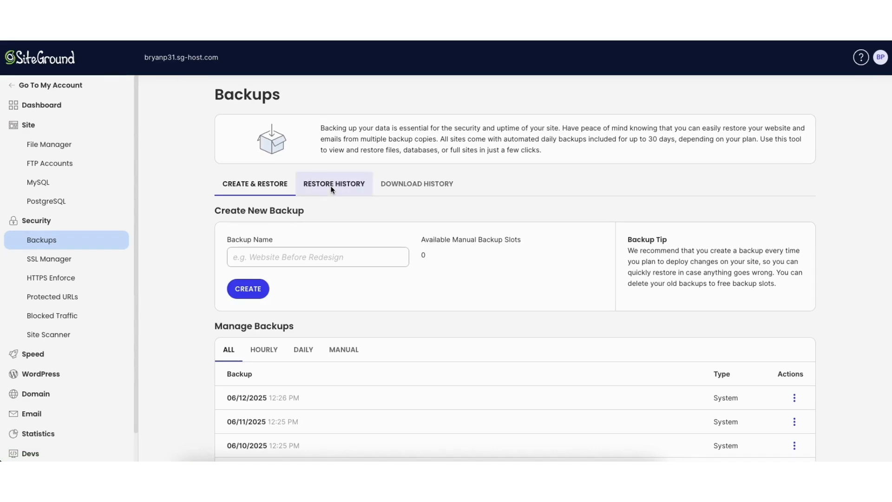
- Review the SuperCacher caching settings and compare the features of the Basic and Premium CDN plans
left_click(38, 354)
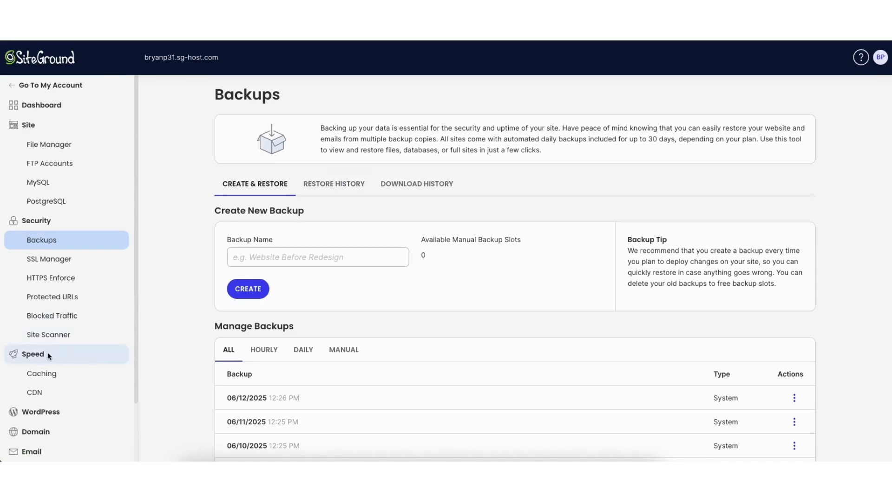
left_click(43, 374)
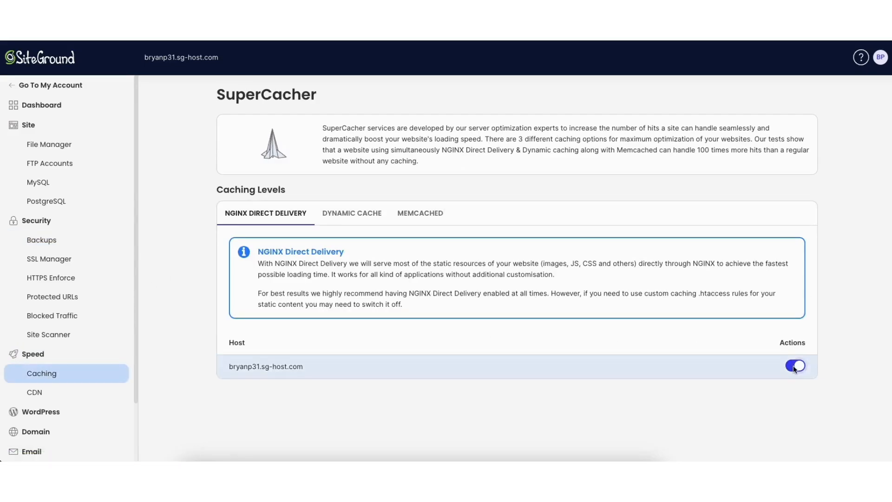
left_click(69, 392)
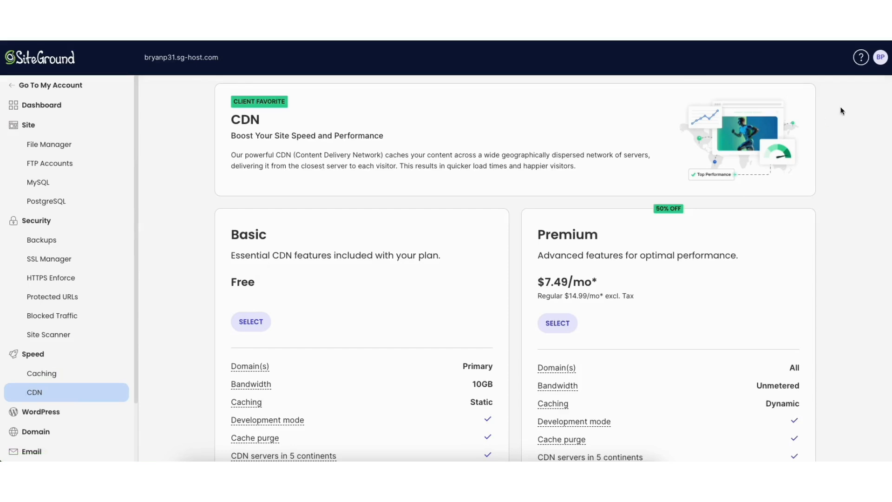
scroll(885, 161, "down", 3)
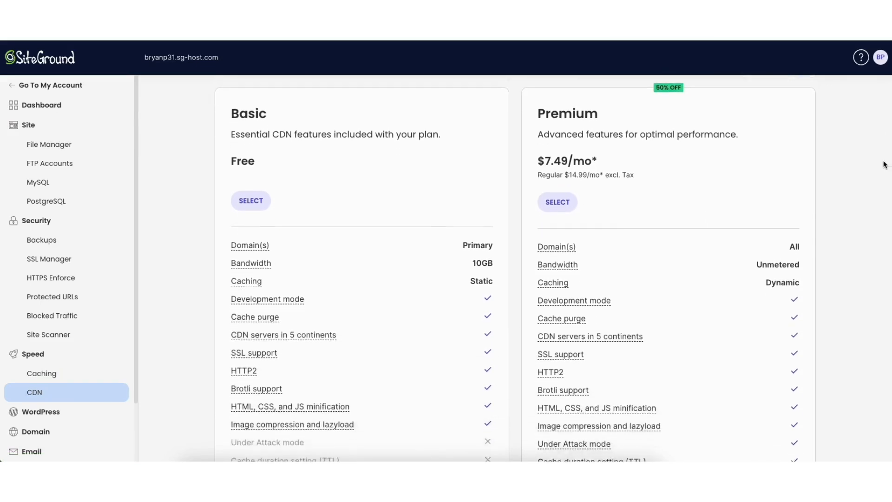
scroll(882, 174, "down", 1)
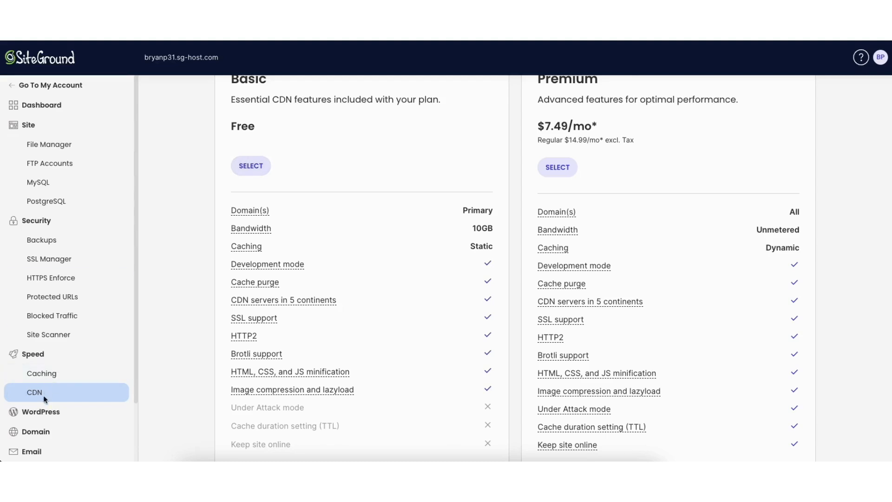
- Look through the WordPress, Domain and Email tool groups and open the email accounts tool
left_click(41, 410)
left_click_drag(137, 325, 134, 450)
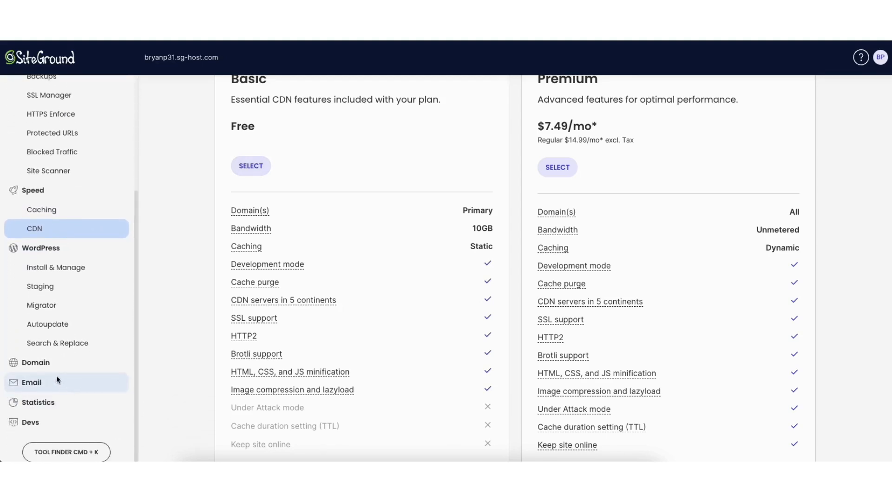
left_click(49, 362)
left_click_drag(135, 348, 133, 408)
left_click(47, 387)
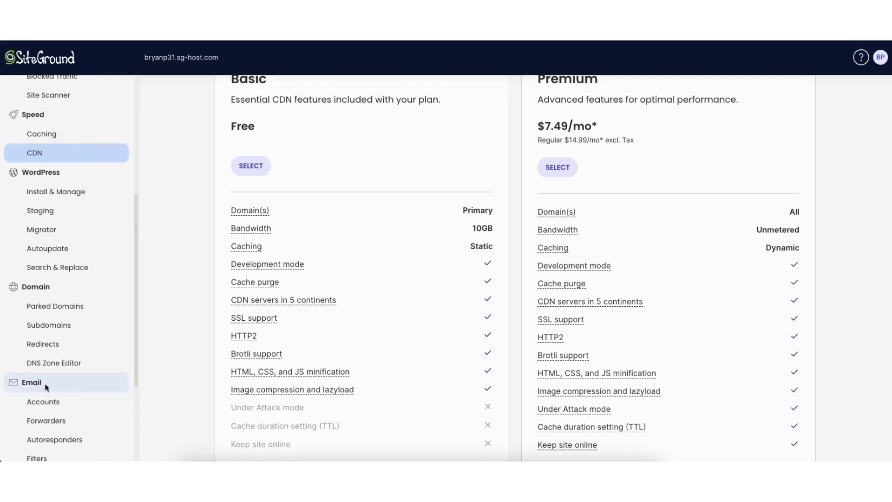
left_click(43, 401)
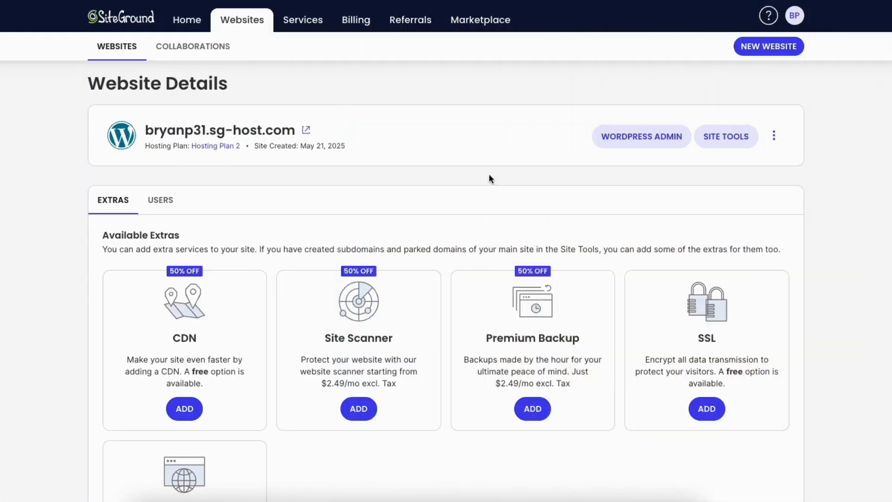
- Enter the website's WordPress admin, go to its installed themes and start adding a new theme
left_click(614, 139)
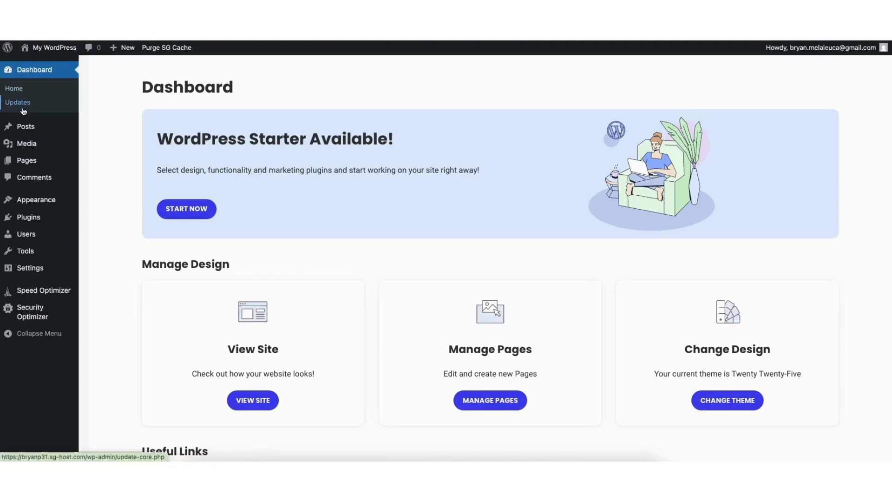
mouse_move(27, 202)
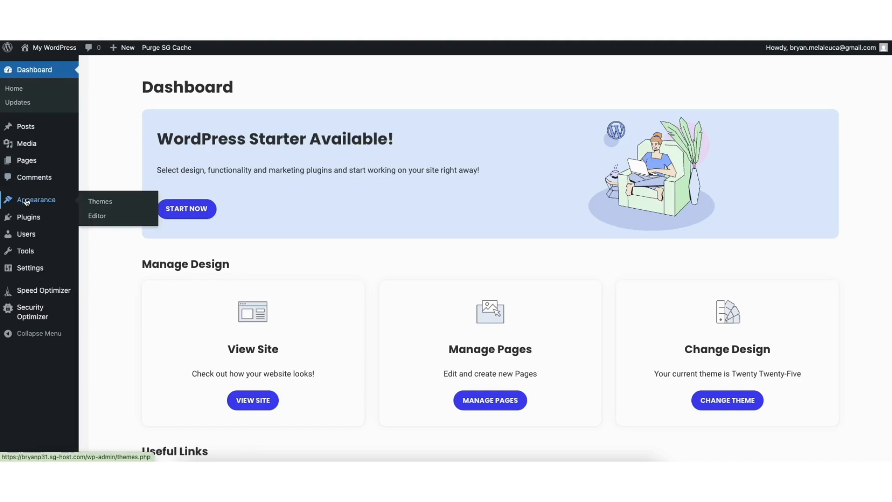
left_click(99, 204)
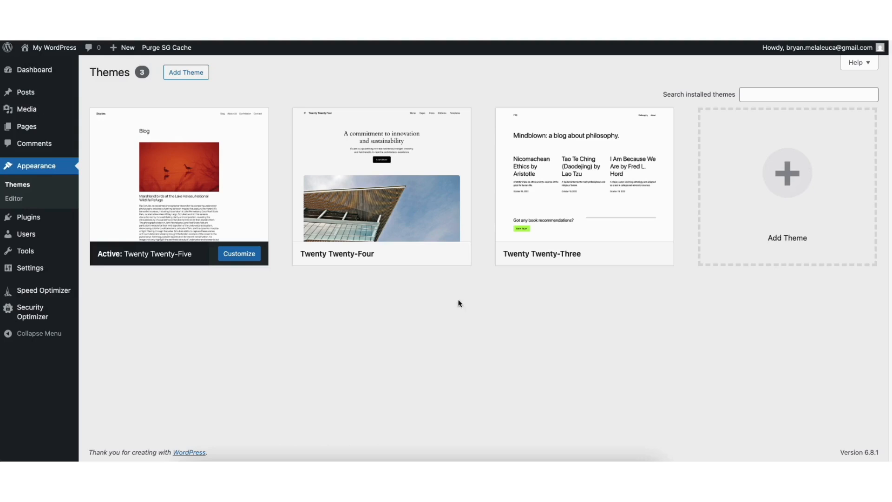
left_click(790, 182)
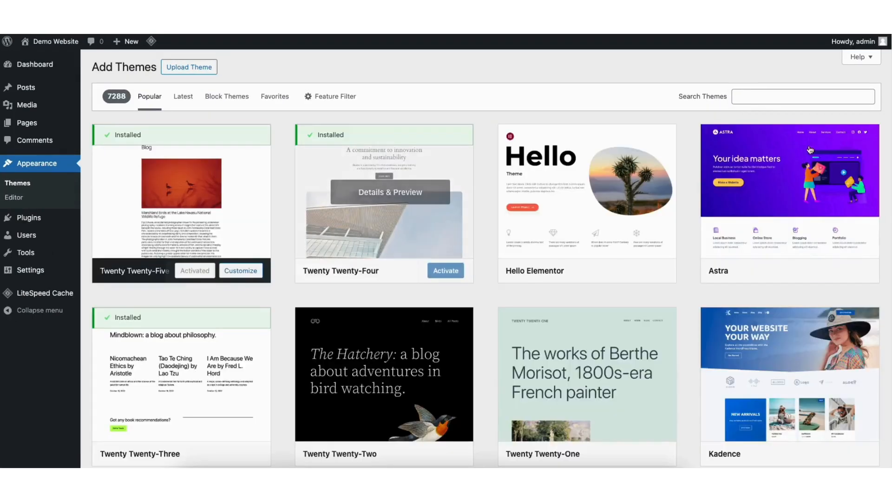
- Browse the popular WordPress themes and the E-Commerce starter templates for design options
scroll(486, 259, "down", 12)
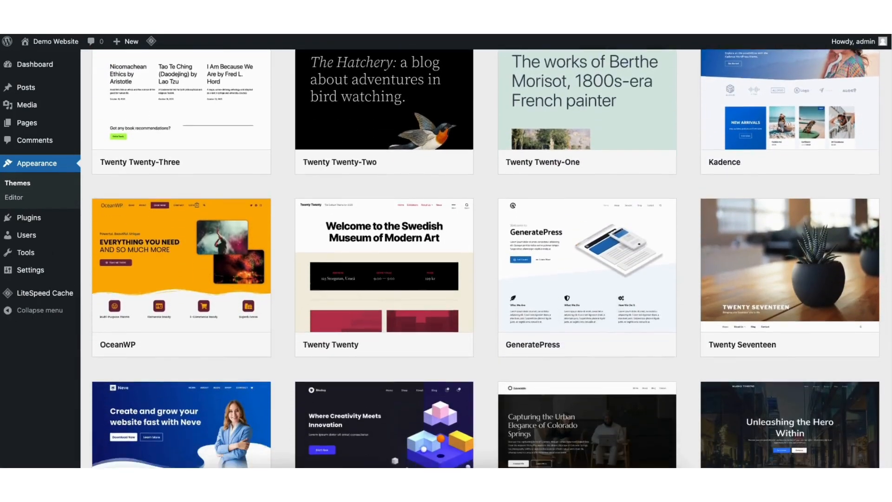
scroll(487, 259, "down", 10)
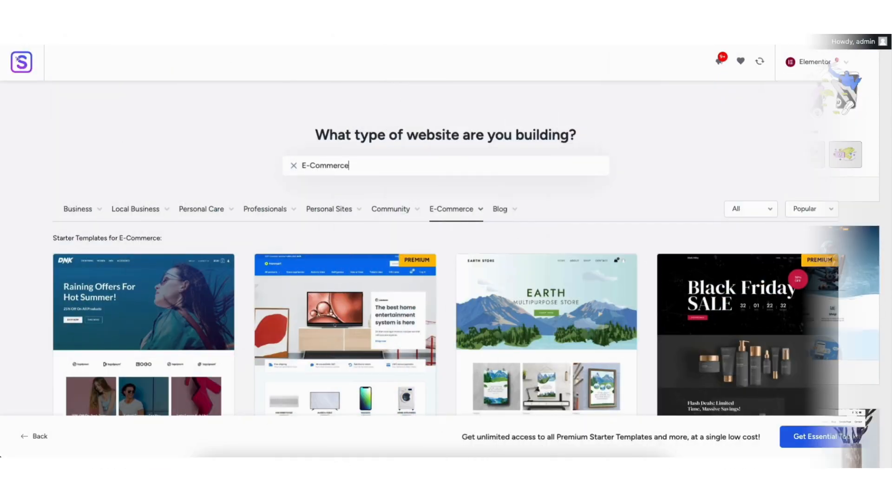
scroll(445, 251, "down", 5)
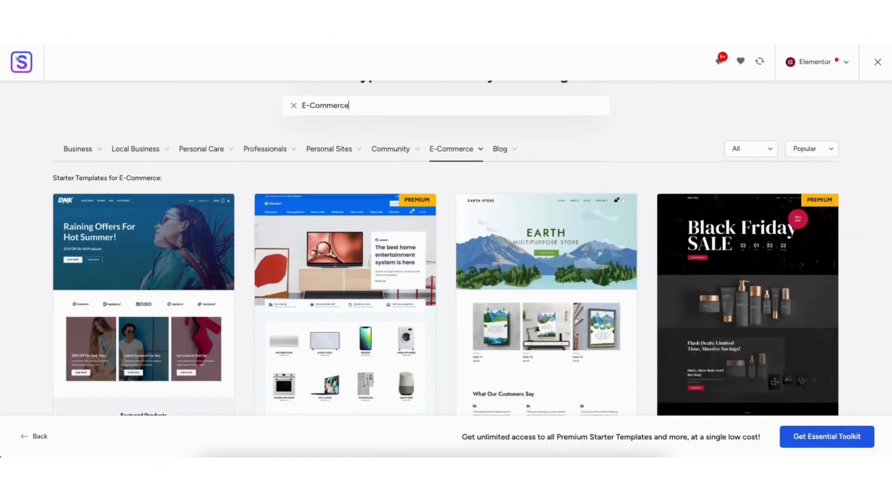
scroll(446, 251, "down", 6)
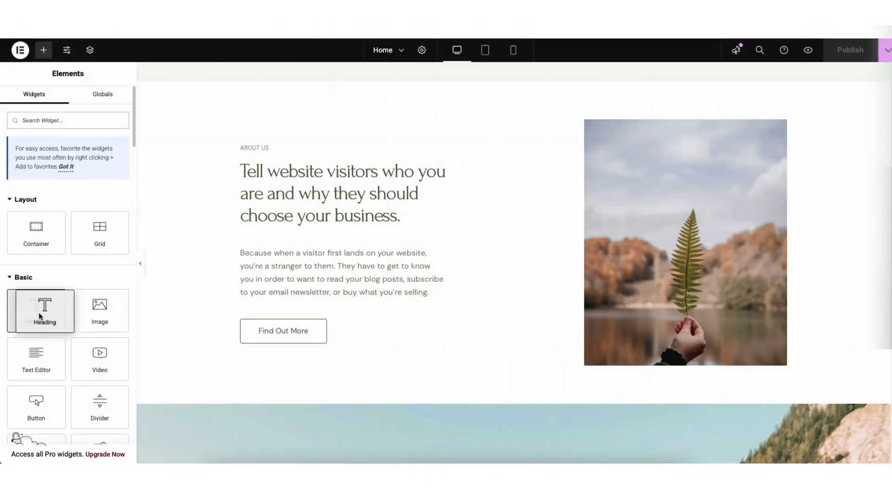
left_click_drag(38, 312, 277, 308)
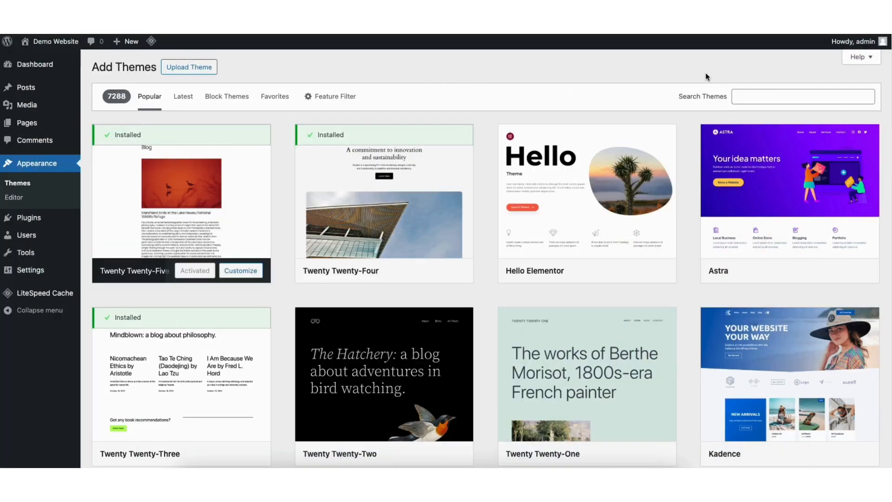
- Search the theme directory for "astra", then install and activate the Astra theme
left_click(742, 96)
type("astra")
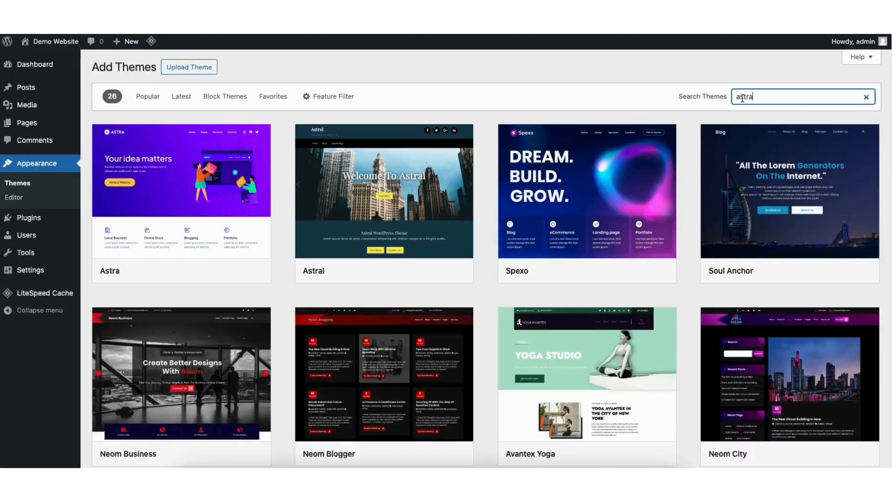
left_click(207, 270)
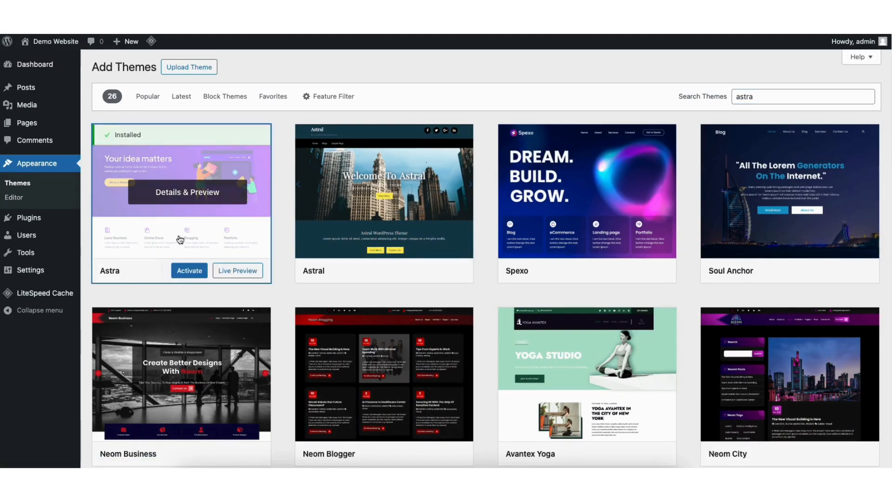
left_click(187, 272)
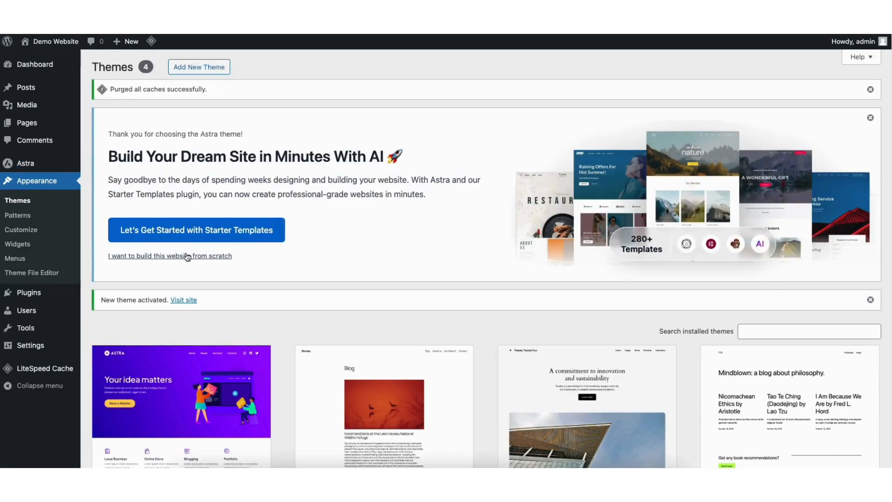
- Search the directory of new plugins for "starter templates"
mouse_move(25, 297)
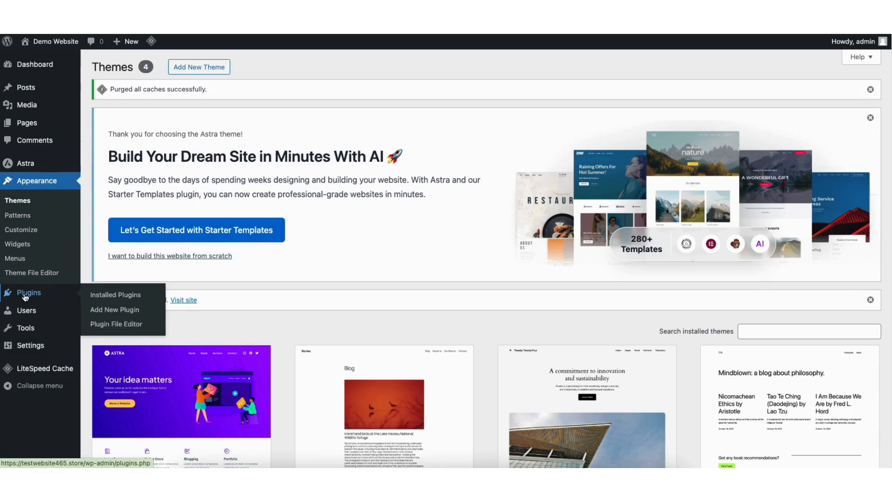
left_click(122, 312)
left_click(707, 274)
type("sta")
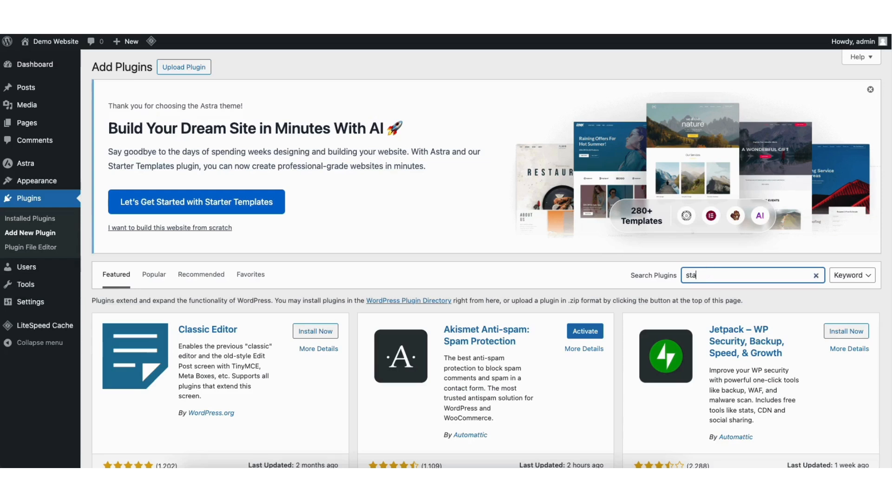
type("rter templates")
key("Return")
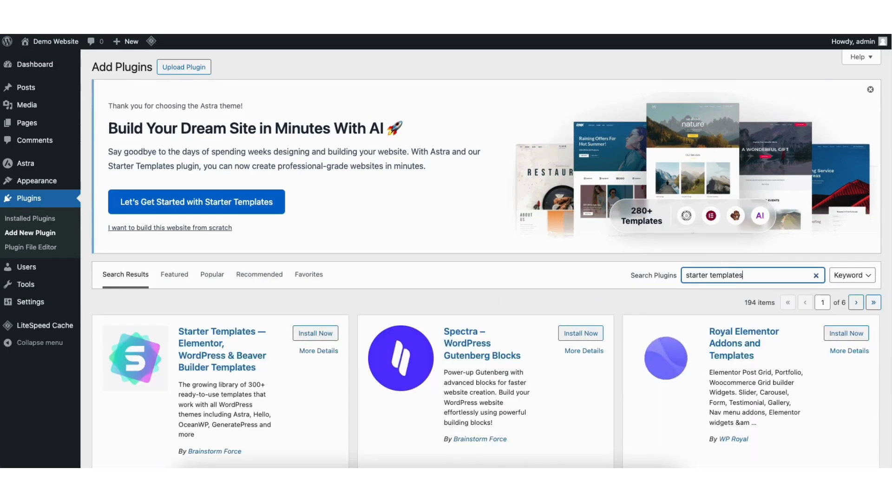
- Install and activate the Starter Templates plugin by Brainstorm Force
scroll(833, 120, "down", 3)
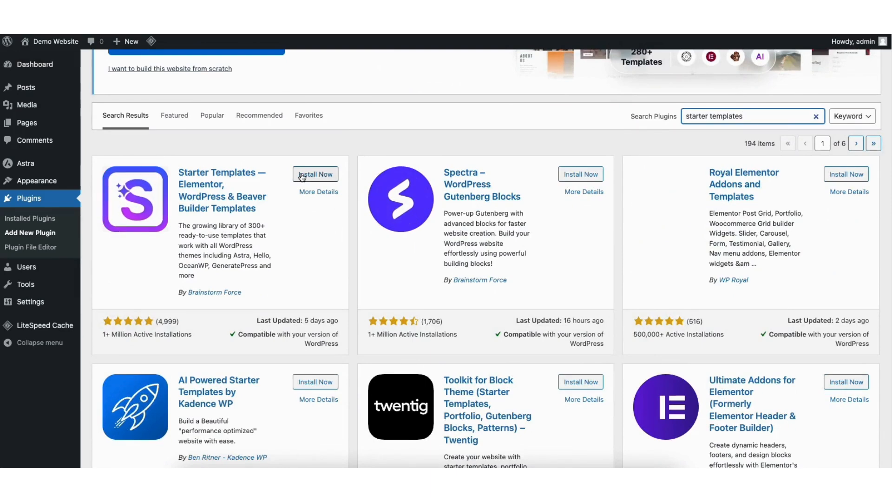
left_click(326, 176)
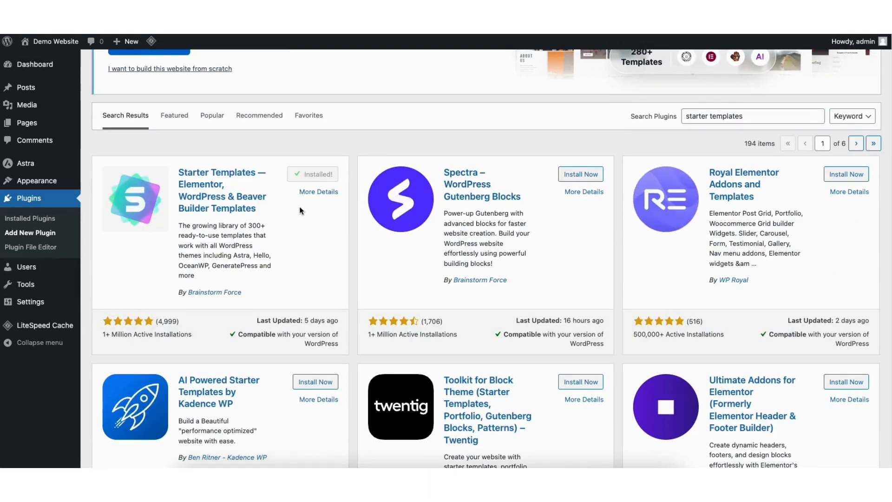
left_click(314, 175)
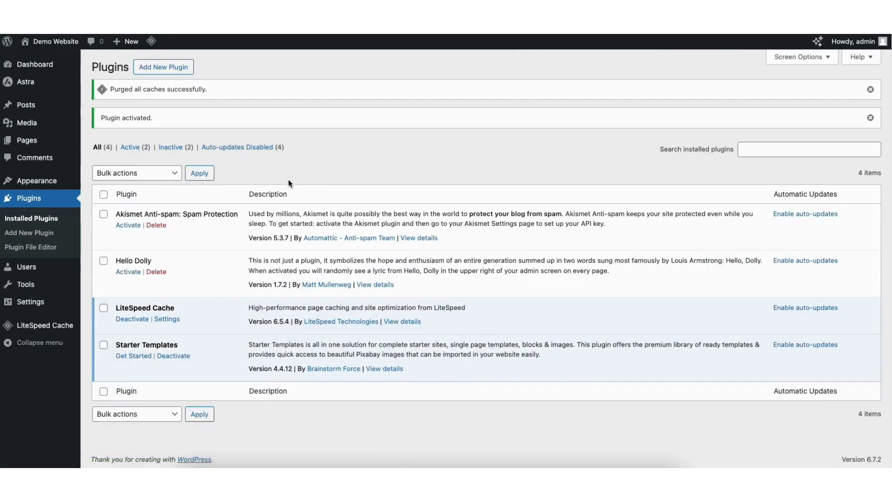
- Open the Starter Templates library and set Elementor as the page builder
mouse_move(32, 186)
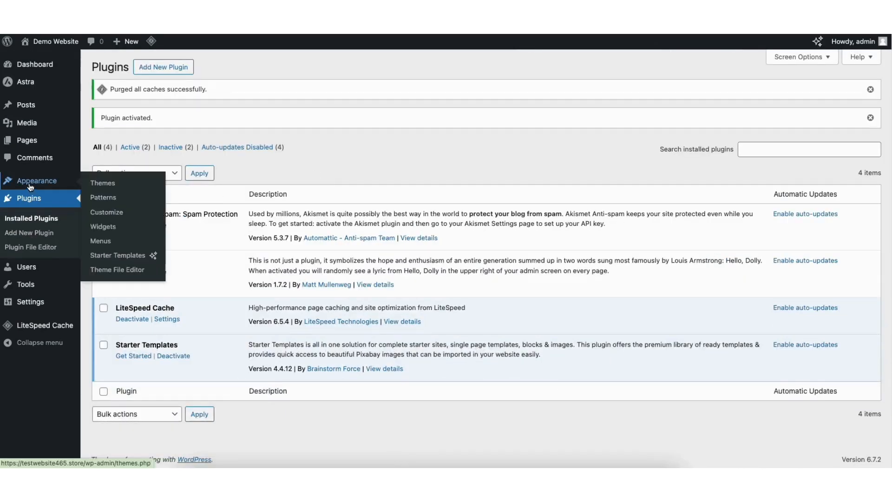
left_click(116, 257)
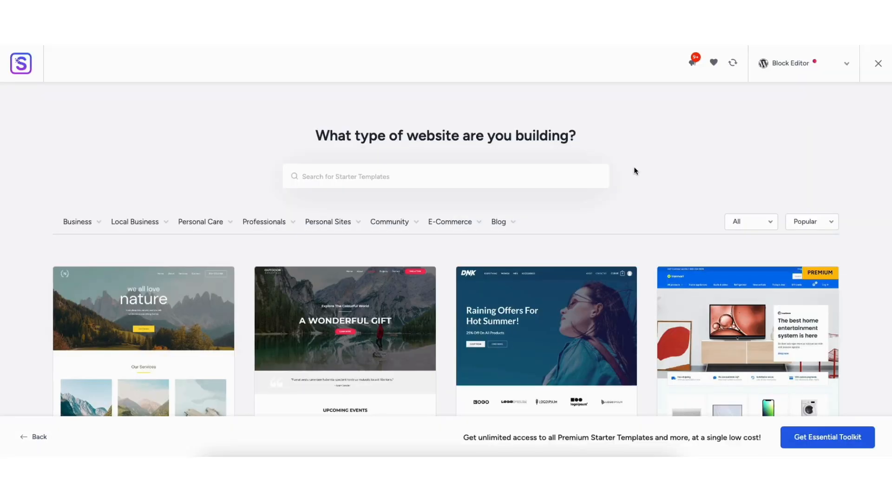
left_click(786, 67)
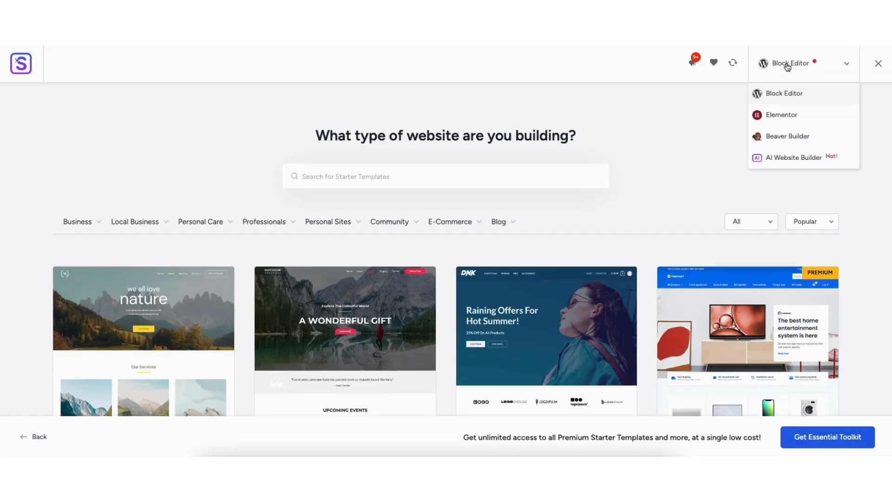
left_click(772, 114)
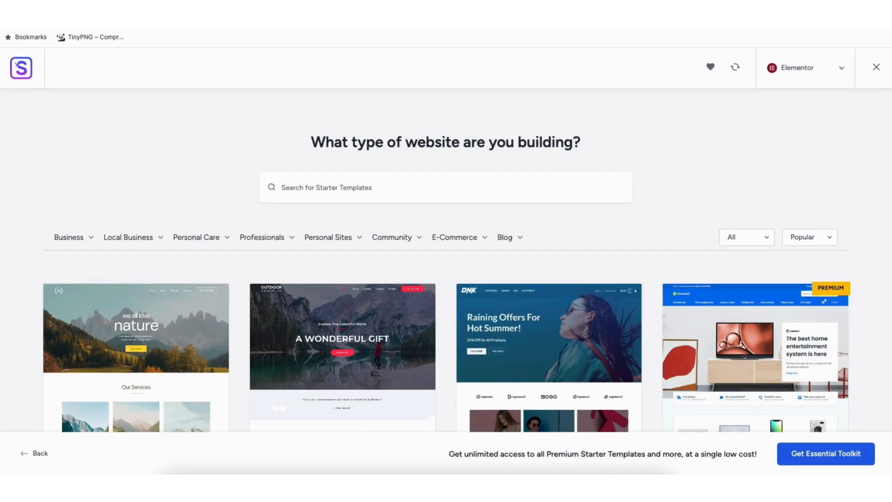
- Browse the Elementor starter templates and the website categories, including Local Business and Professionals
scroll(446, 260, "down", 8)
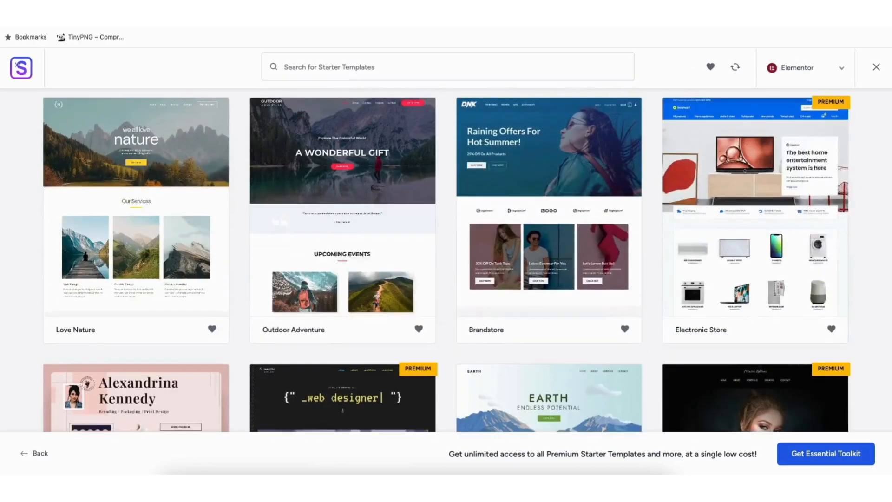
scroll(446, 260, "down", 11)
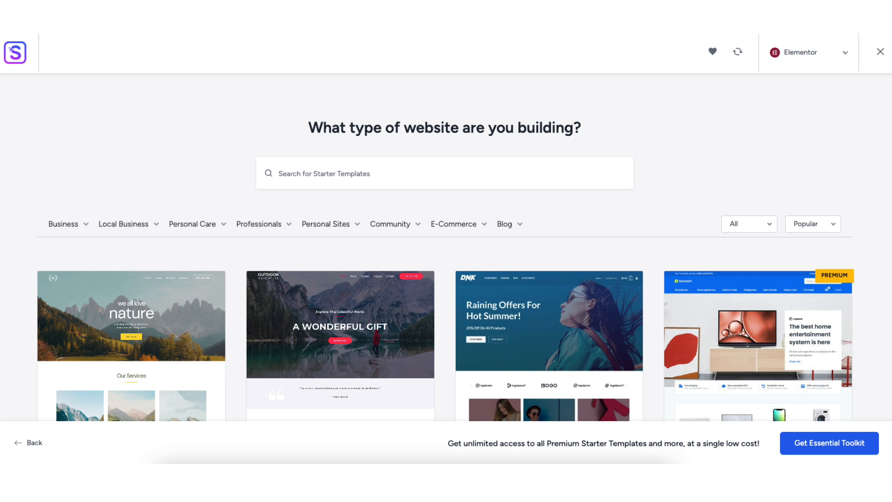
left_click(68, 226)
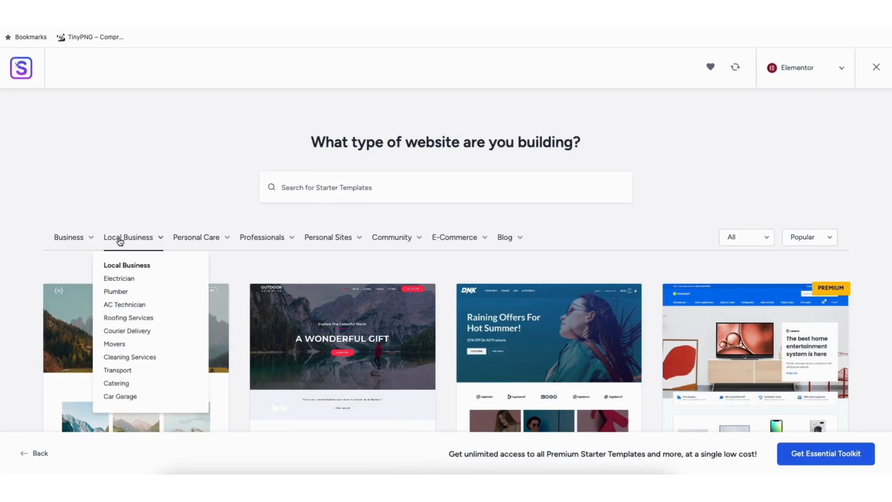
mouse_move(249, 243)
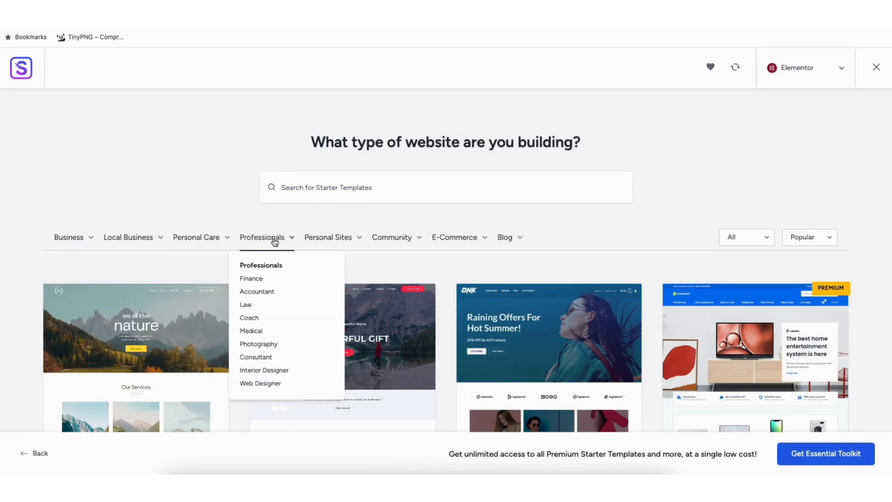
- Preview the Love Nature template's home page and close the preview
left_click(129, 342)
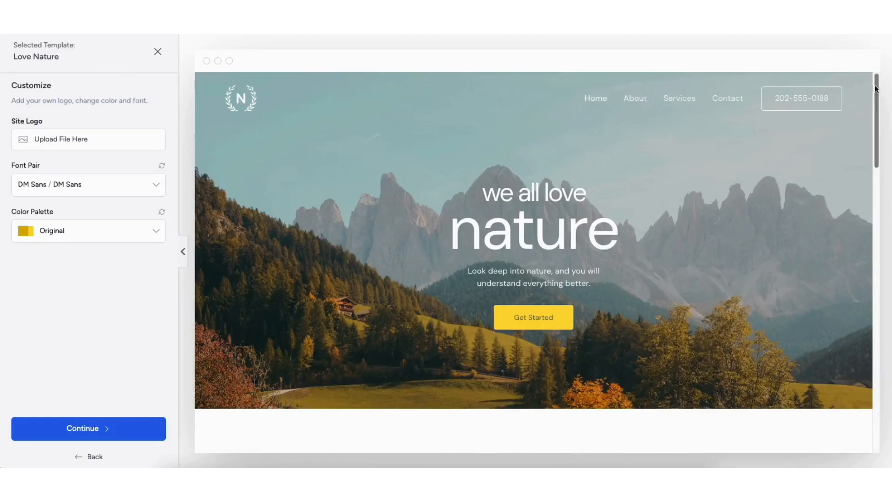
left_click_drag(878, 83, 877, 240)
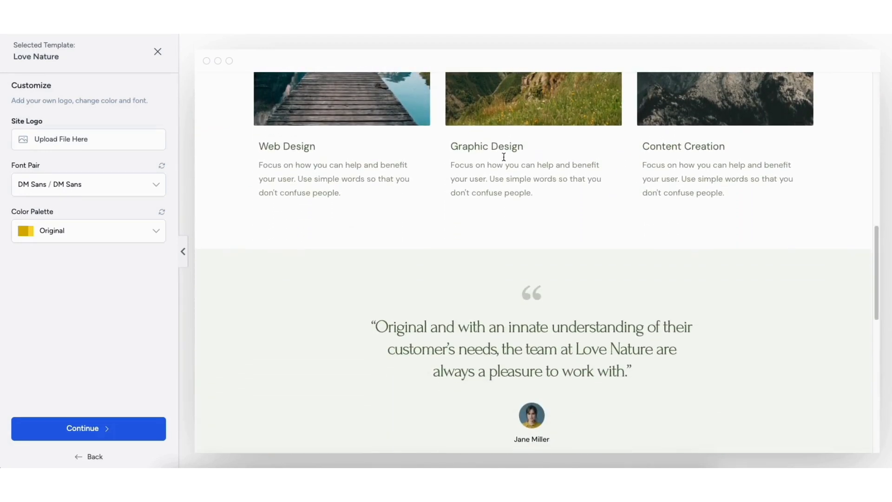
left_click(158, 52)
- Look through the gallery of Elementor starter templates for design options
scroll(446, 260, "down", 6)
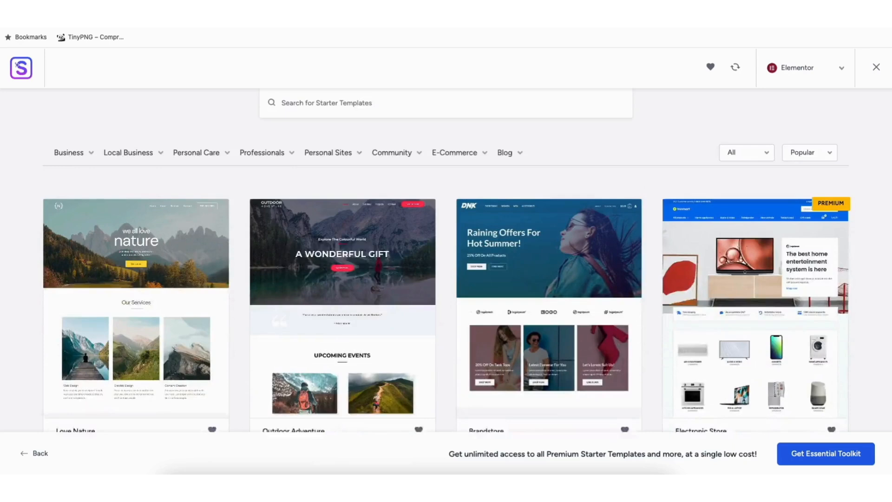
scroll(446, 260, "down", 12)
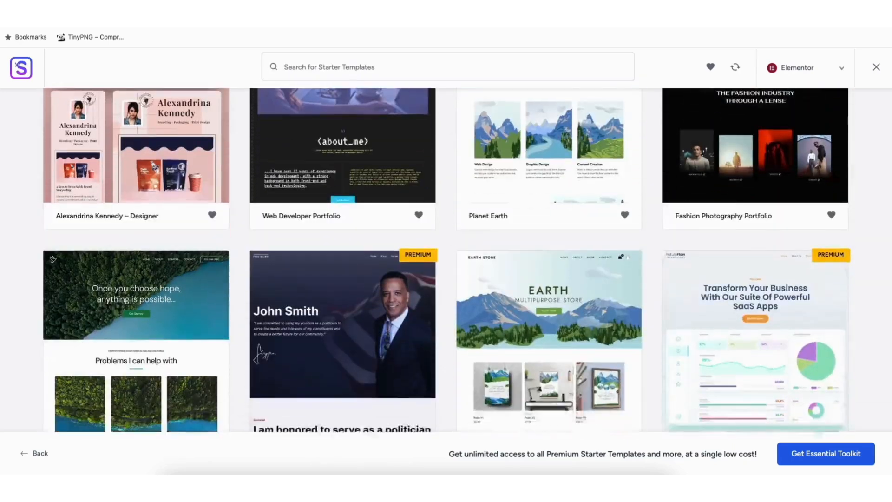
scroll(446, 261, "down", 8)
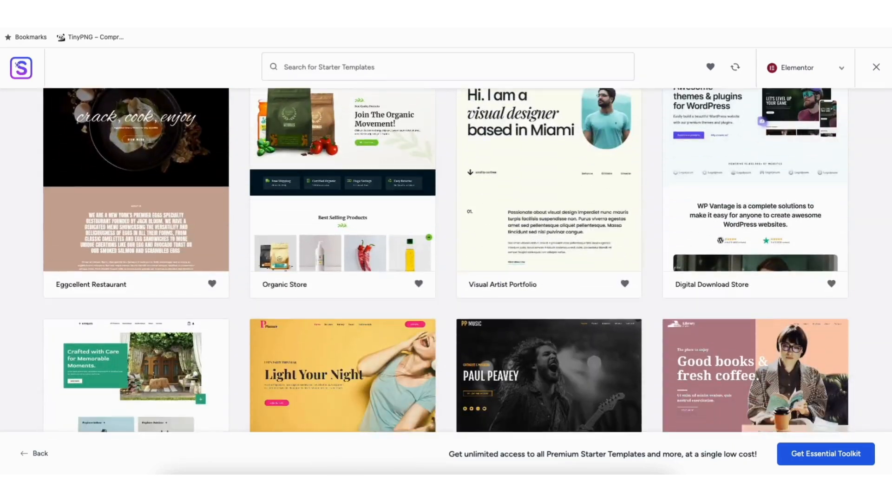
scroll(446, 260, "down", 12)
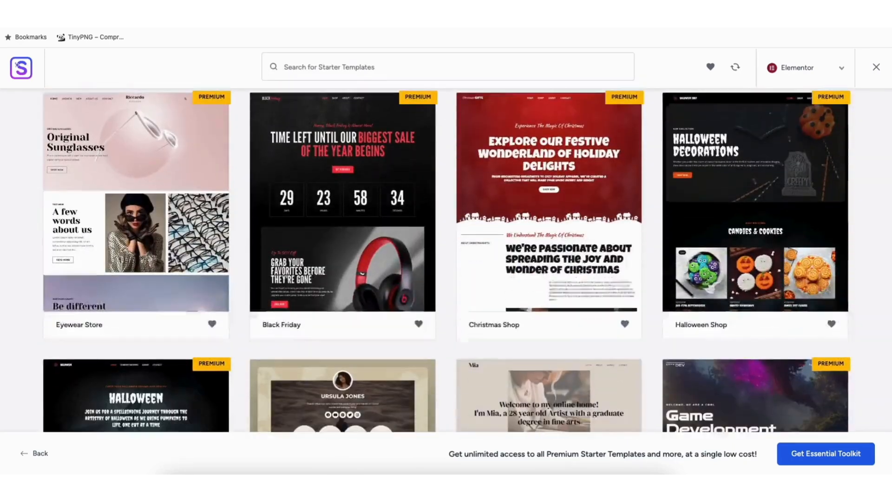
scroll(446, 260, "down", 12)
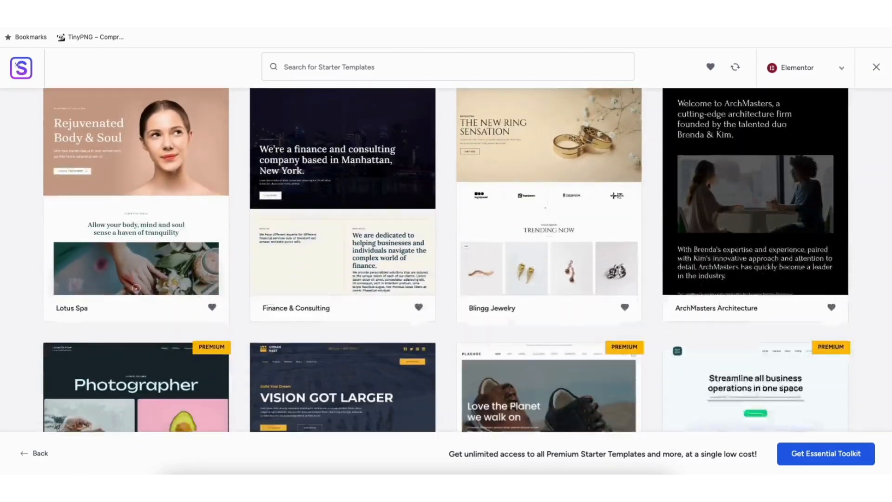
scroll(446, 261, "down", 9)
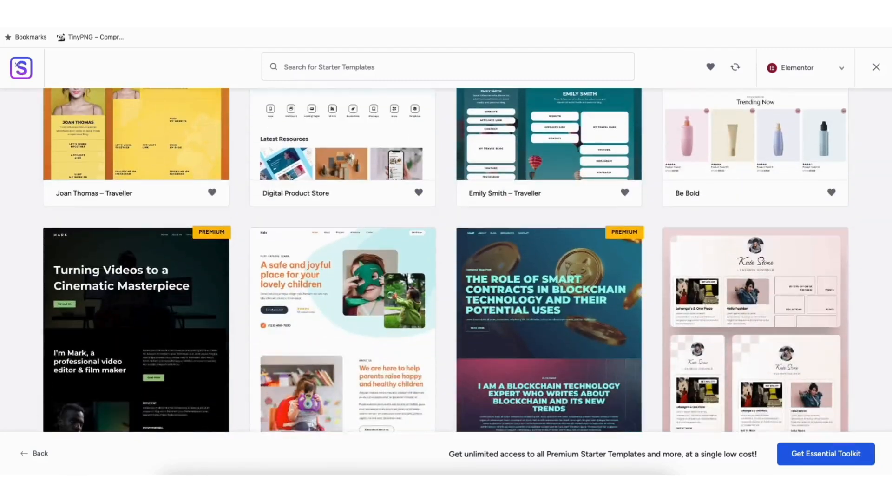
scroll(446, 261, "down", 8)
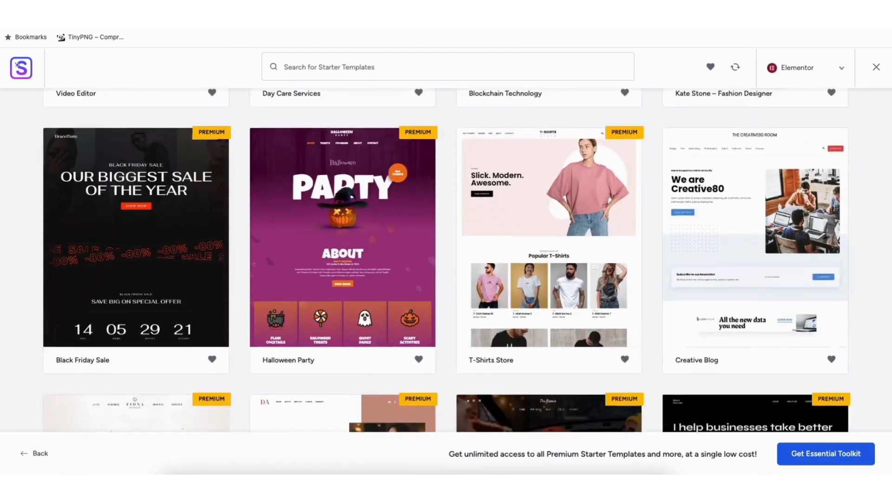
scroll(446, 260, "down", 8)
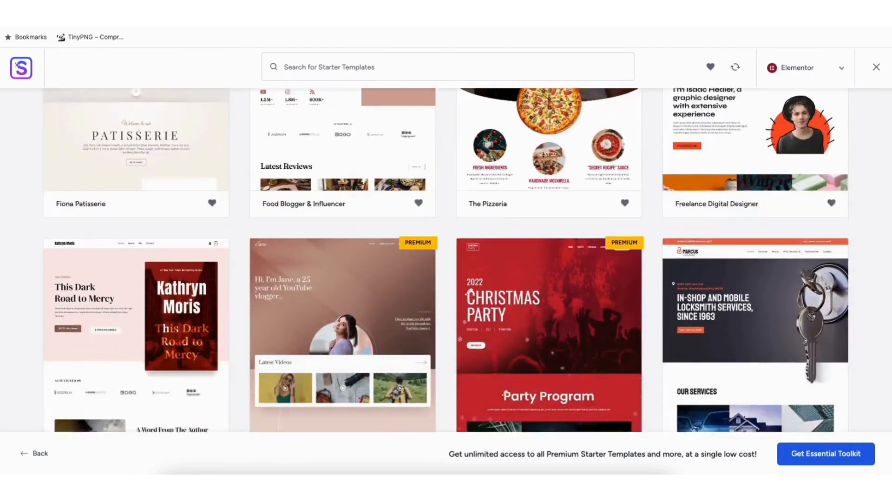
scroll(446, 260, "down", 7)
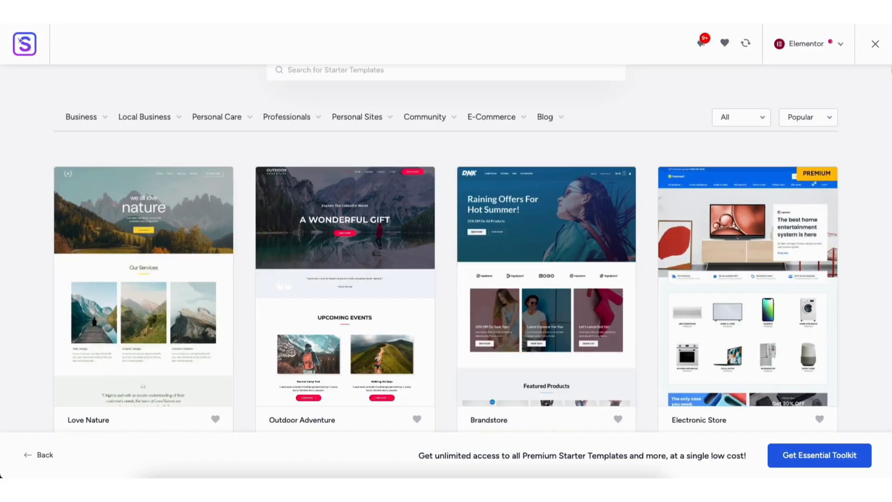
- Select the Love Nature template for customization
scroll(446, 260, "down", 2)
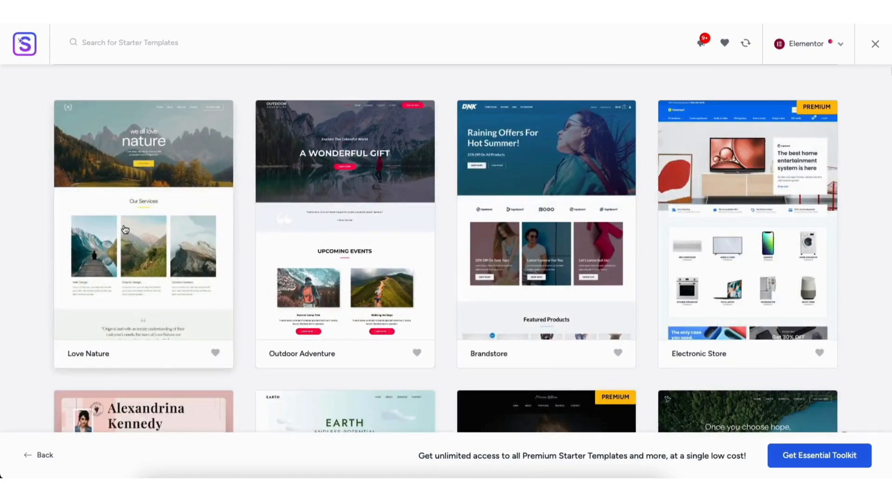
left_click(124, 229)
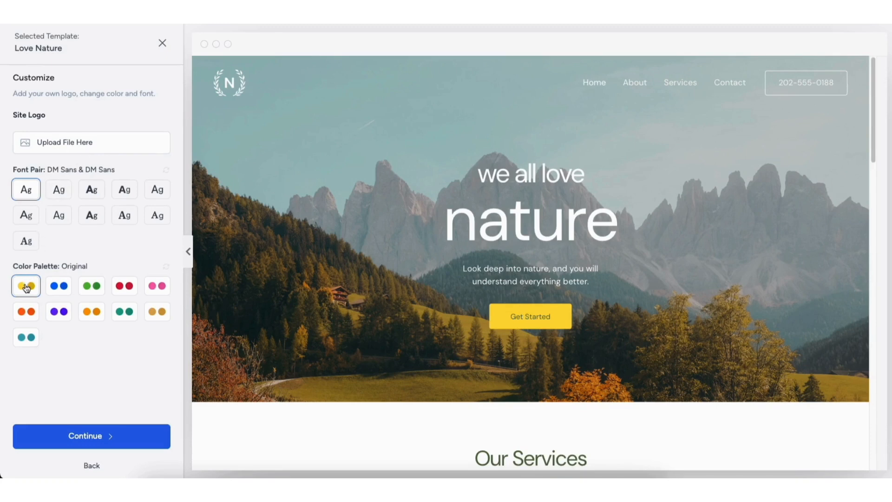
- Try out the alternative color palettes on the Love Nature template and restore the Original palette
left_click(59, 288)
left_click(92, 287)
left_click(124, 288)
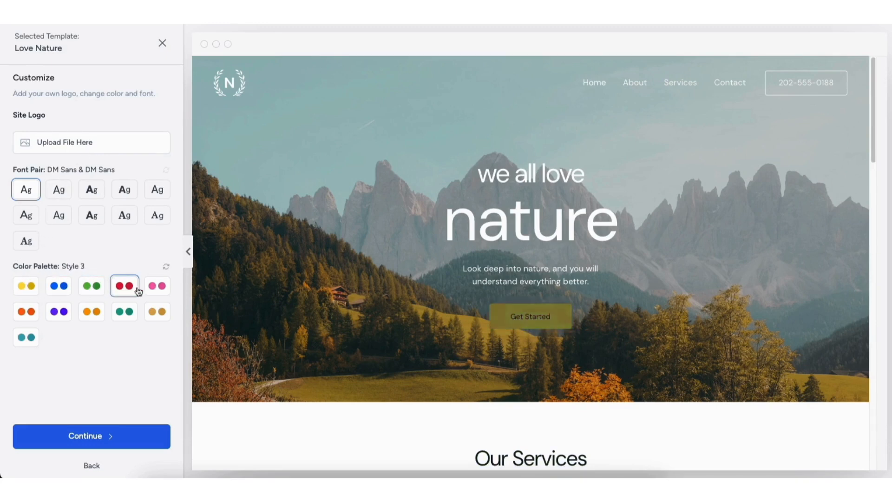
left_click(155, 288)
left_click(26, 312)
left_click(59, 312)
left_click(92, 312)
left_click(130, 315)
left_click(157, 311)
left_click(26, 337)
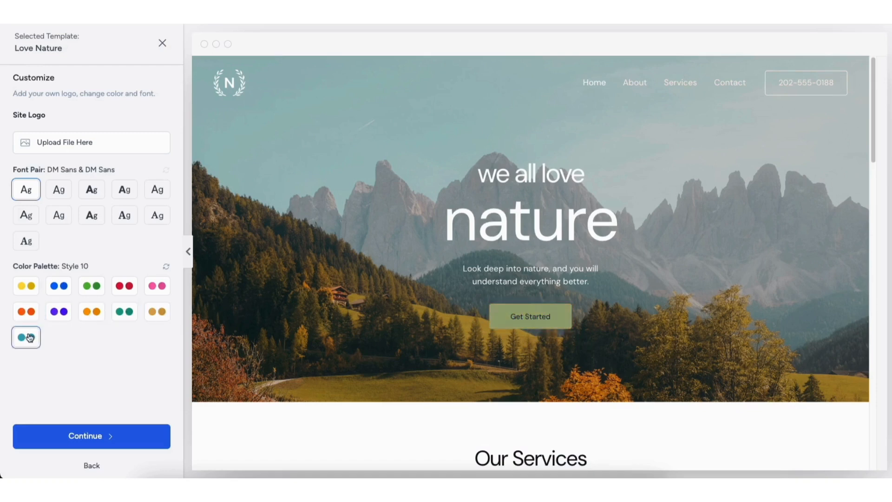
left_click(28, 291)
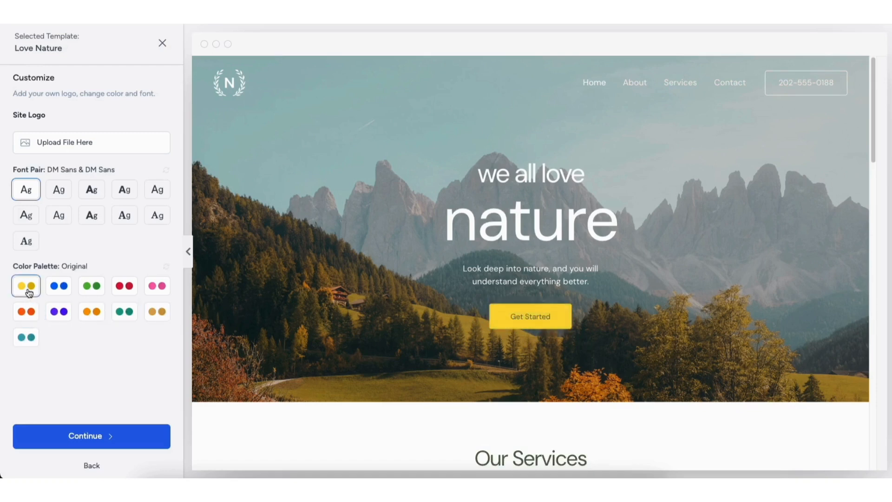
- Accept the template's fonts and colors, skip the optional features, and build the website with all import options enabled
left_click(79, 437)
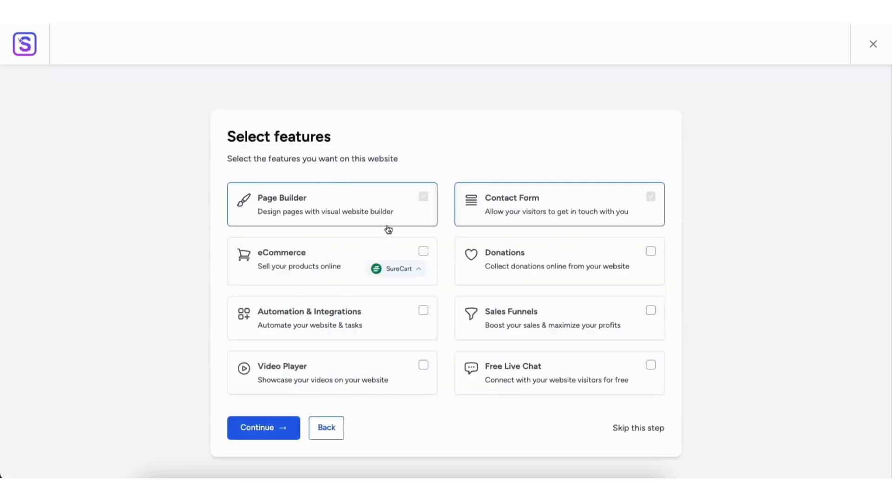
left_click(423, 252)
left_click(423, 253)
left_click(627, 430)
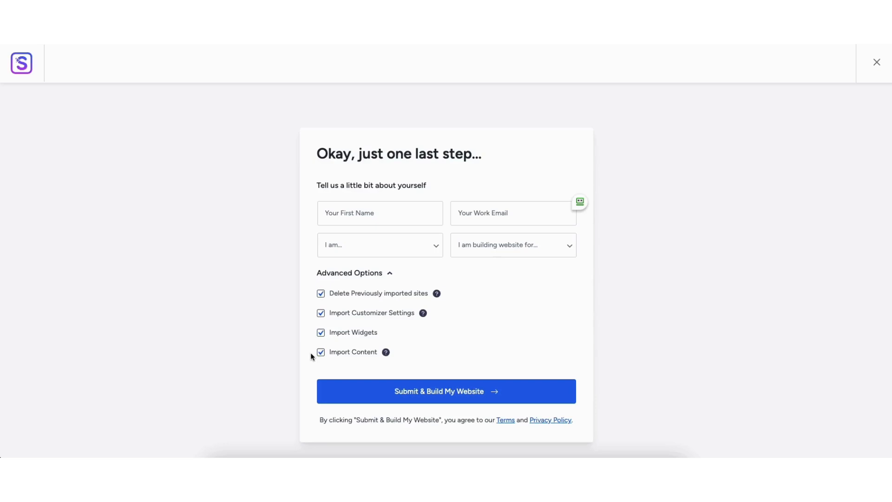
left_click(438, 391)
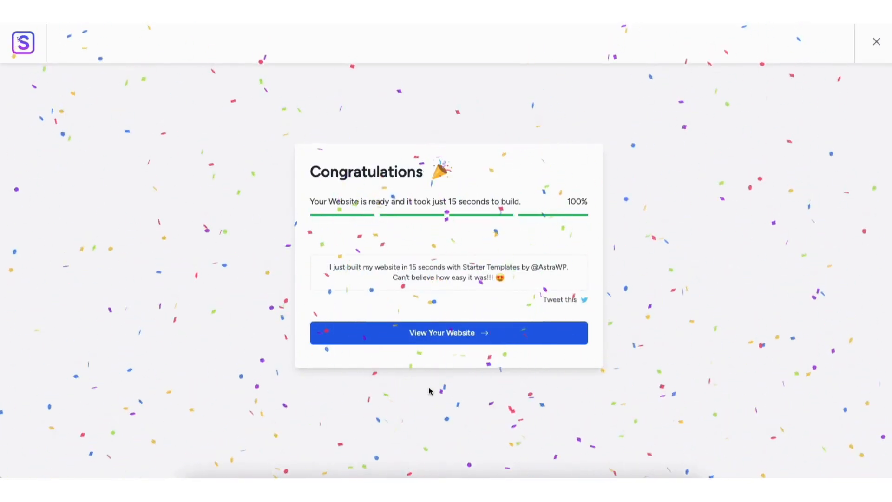
- View the newly built website and look through the sections of its home page
left_click(431, 333)
scroll(432, 333, "down", 4)
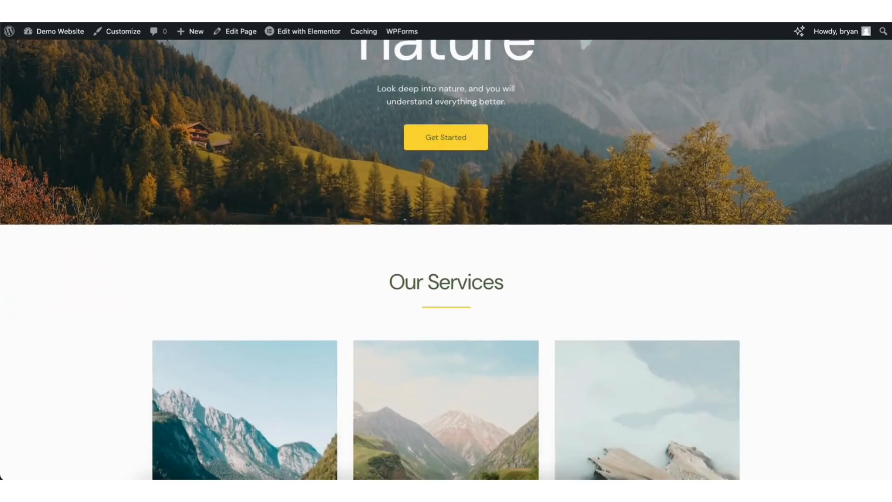
scroll(446, 260, "down", 12)
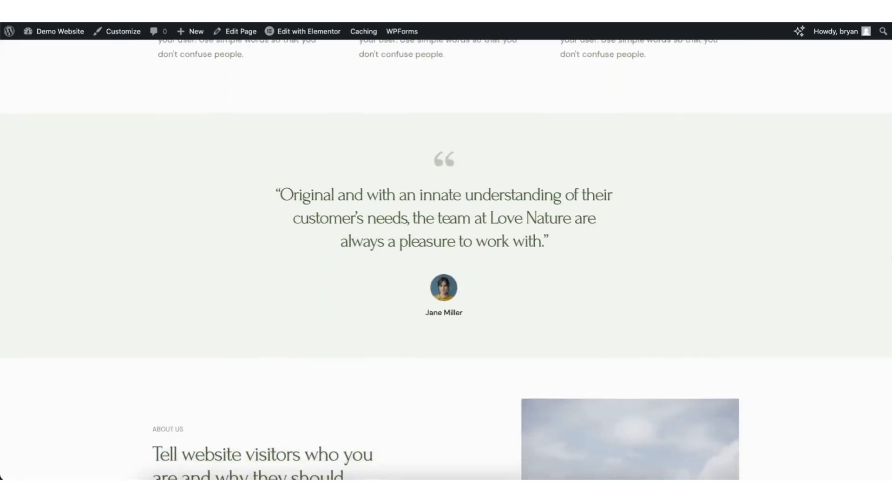
scroll(885, 302, "down", 9)
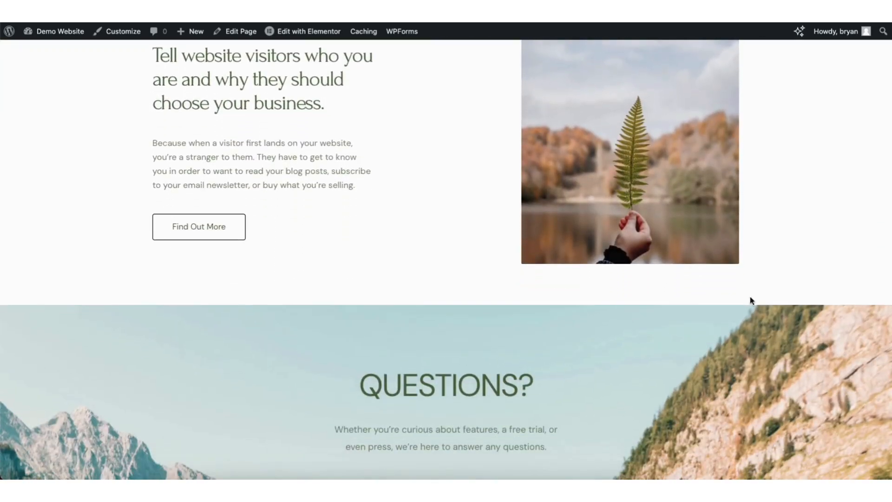
- Open the home page in Elementor and change the large "nature" heading to "demo"
mouse_move(295, 37)
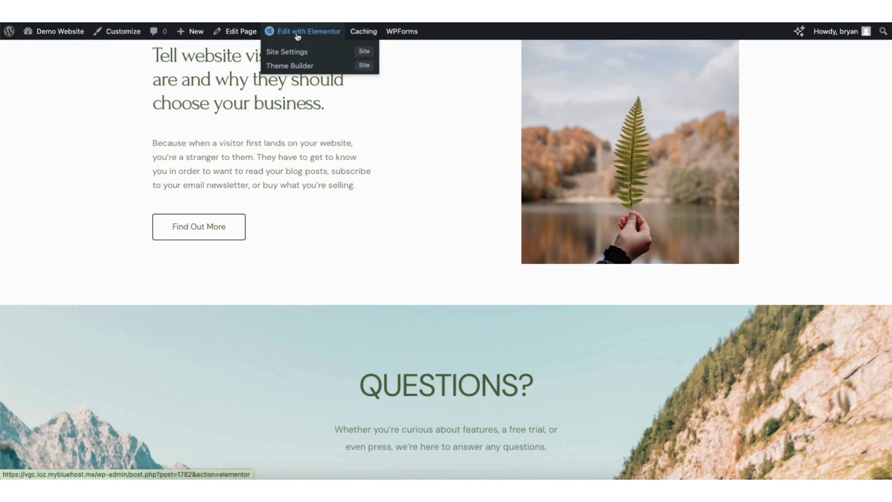
left_click(297, 36)
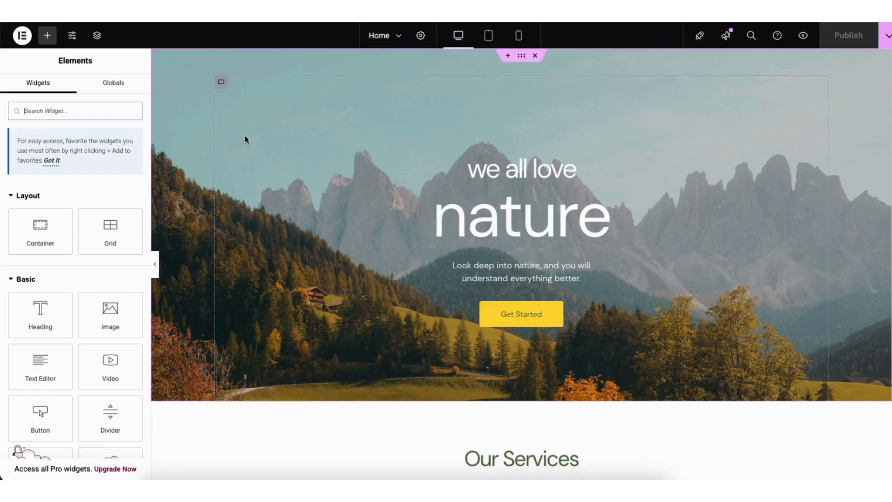
left_click(448, 218)
left_click_drag(436, 215, 627, 214)
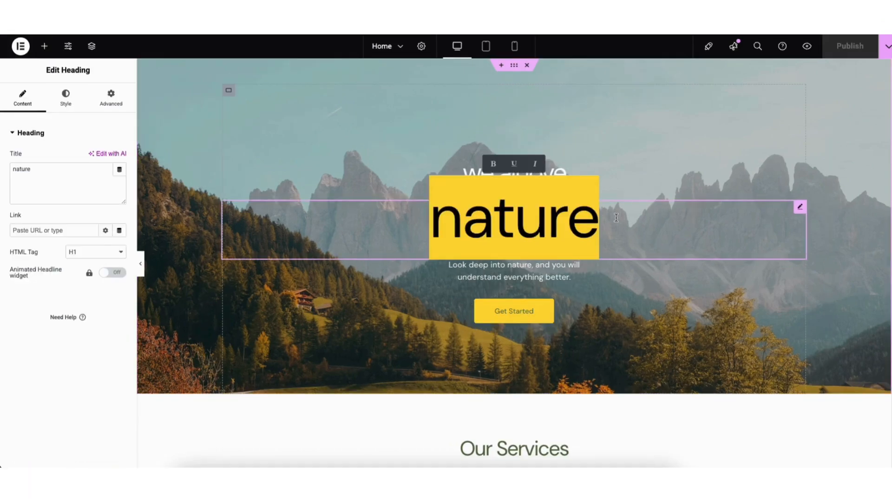
type("demo")
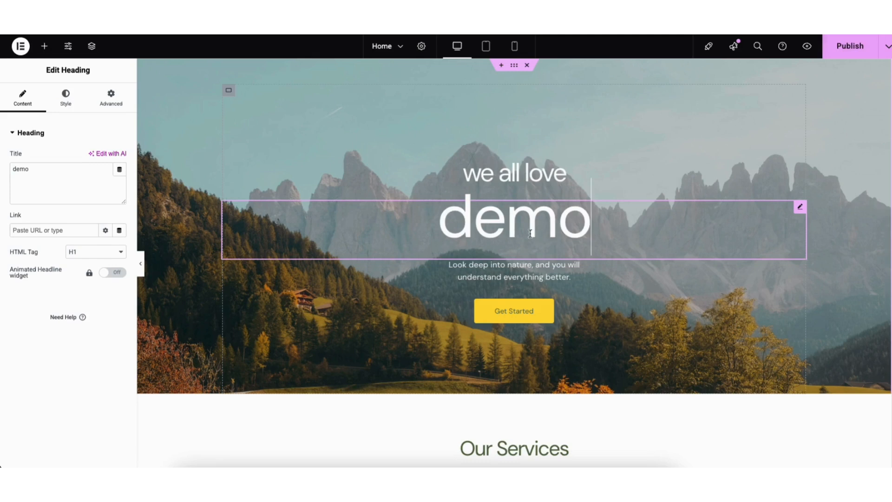
- Examine the typography settings of the "demo" heading and browse the available font families
left_click(66, 98)
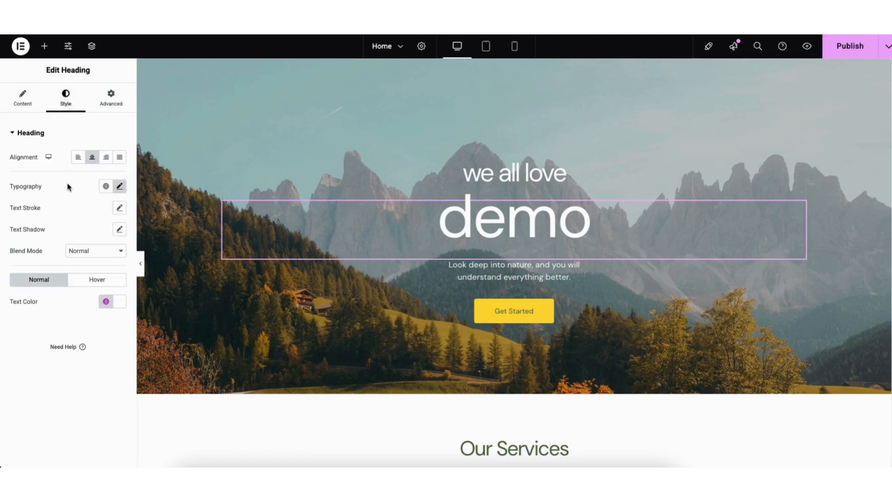
left_click(120, 186)
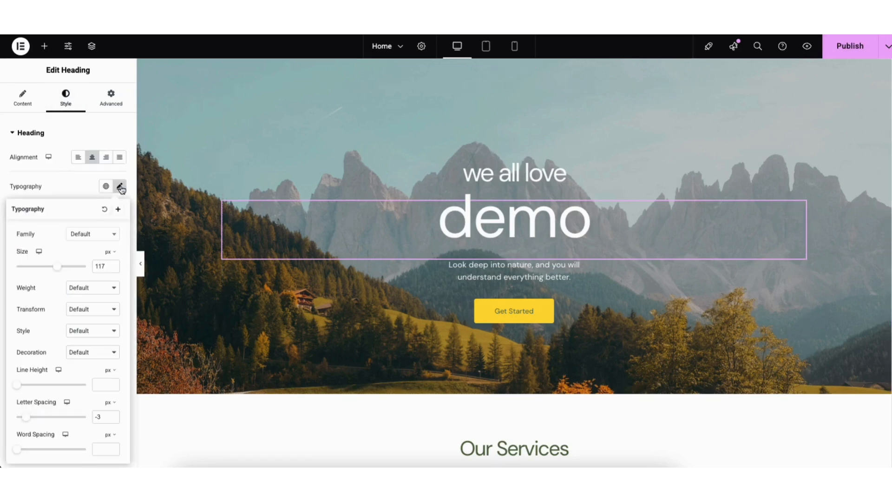
left_click(113, 236)
left_click_drag(114, 260, 116, 272)
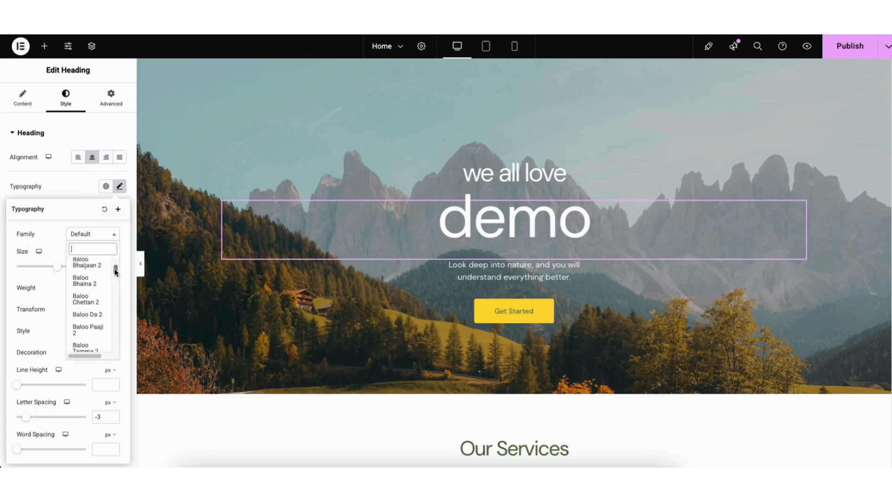
left_click(51, 248)
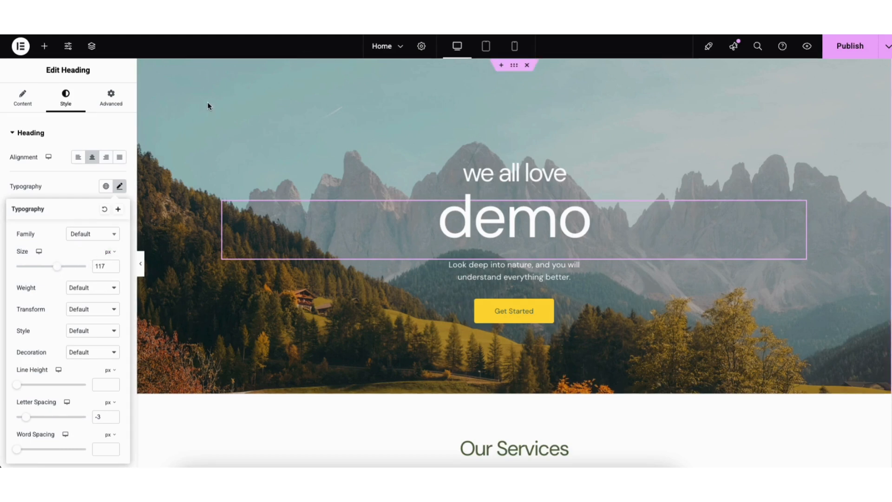
- Edit the hero container's style and choose header-hero-1.jpg from the media library as its background image
right_click(188, 105)
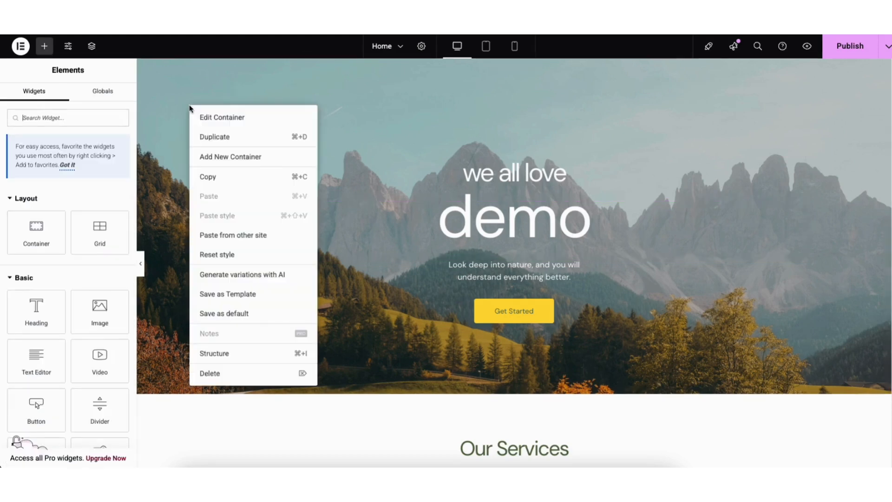
left_click(216, 118)
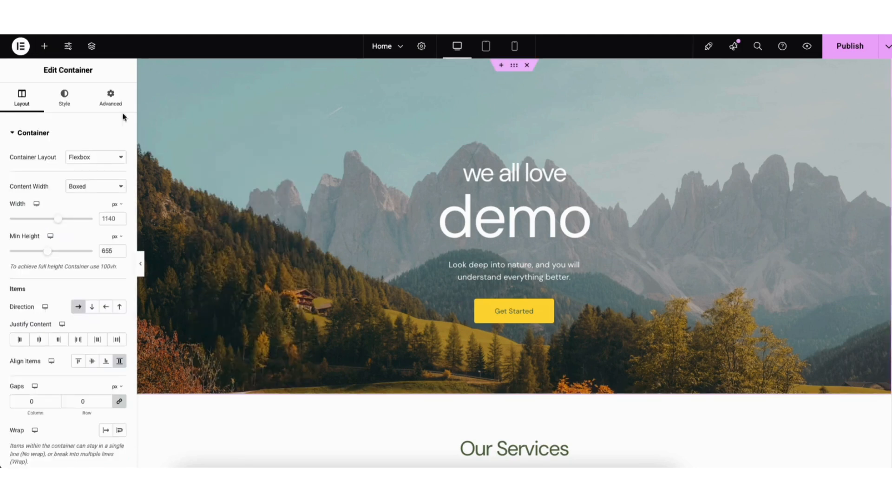
left_click(64, 103)
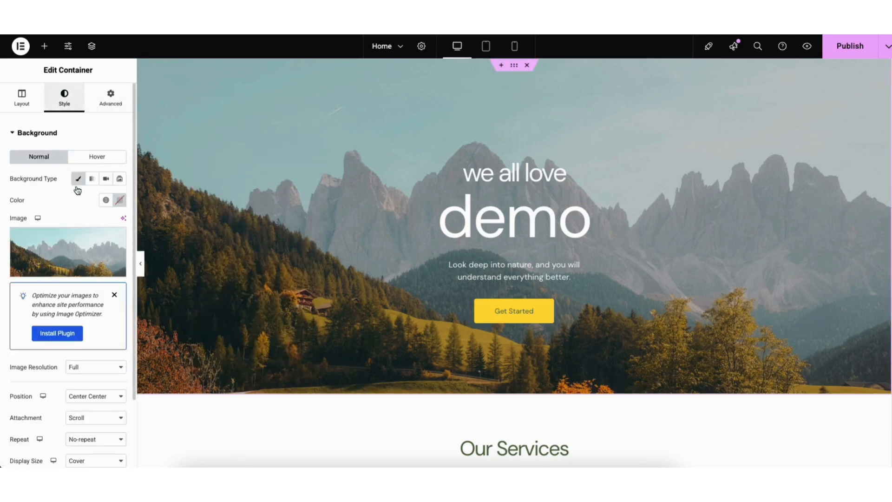
mouse_move(57, 260)
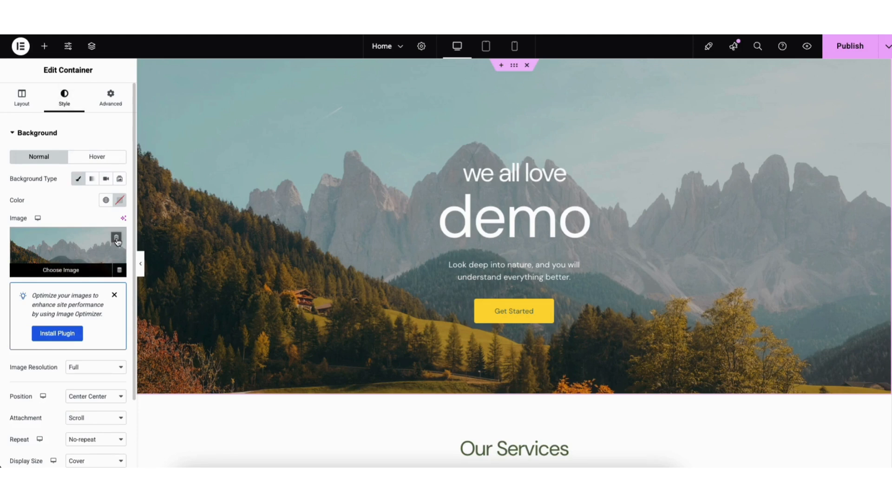
left_click(74, 252)
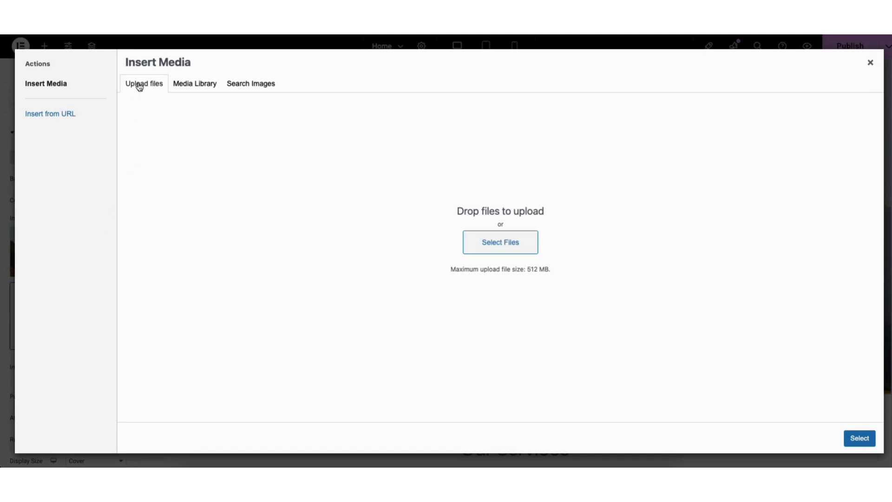
left_click(181, 88)
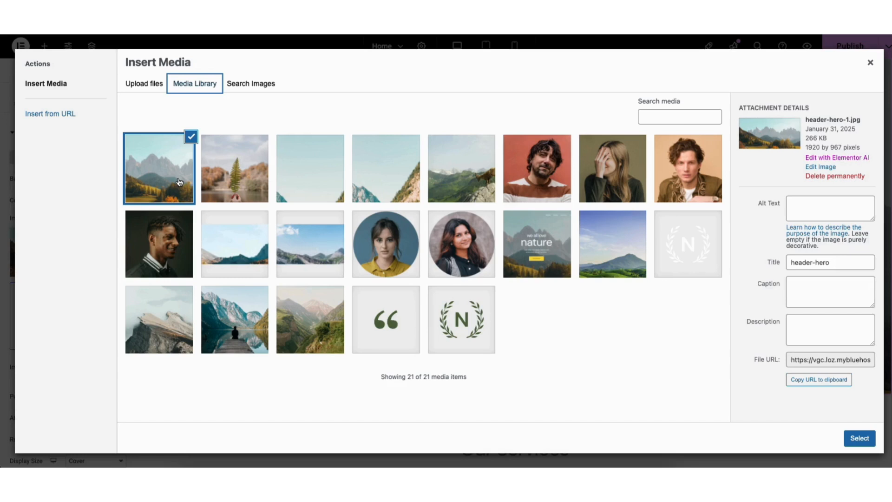
left_click(860, 438)
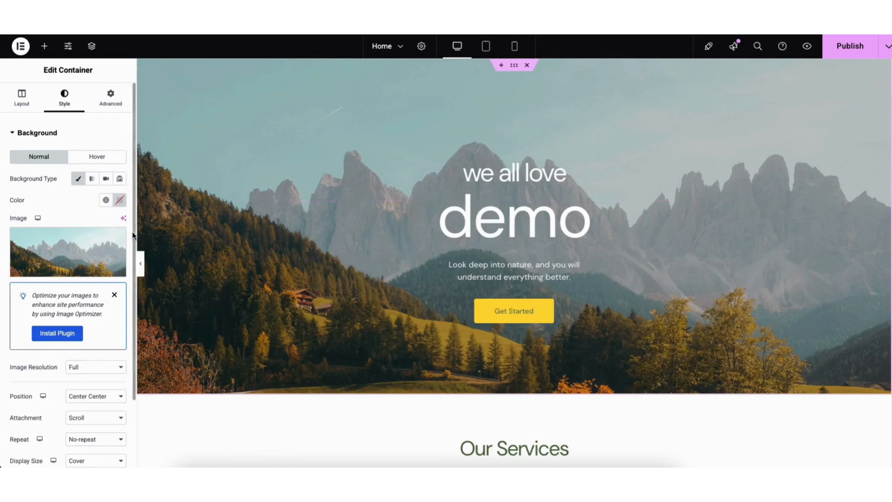
- Set the hero container's background overlay to a custom black with an opacity of 0.08
scroll(130, 278, "down", 3)
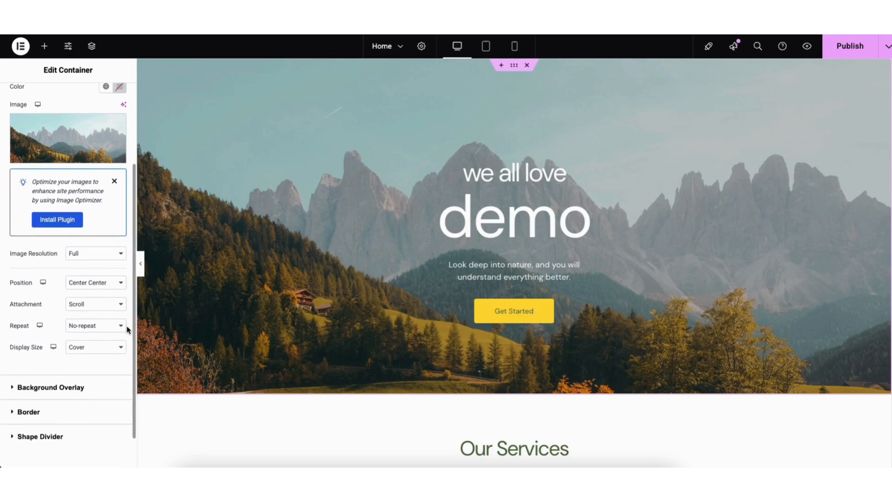
left_click(62, 389)
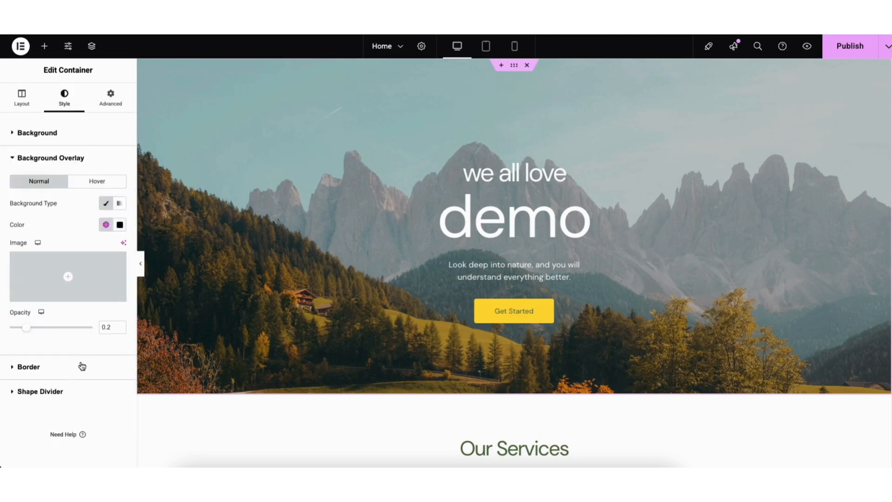
left_click(120, 226)
left_click_drag(110, 326, 16, 338)
left_click(38, 233)
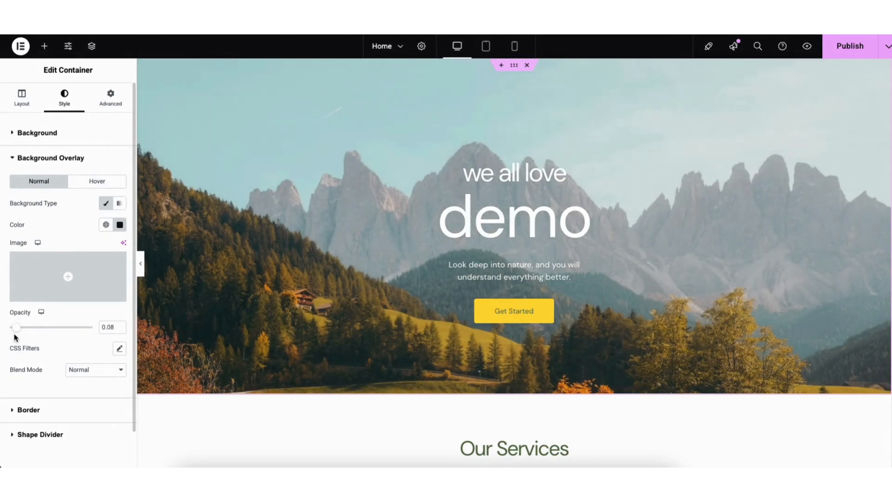
- Examine the text and link options of the Get Started button in the hero section
left_click(489, 318)
left_click_drag(69, 179, 111, 179)
left_click(85, 197)
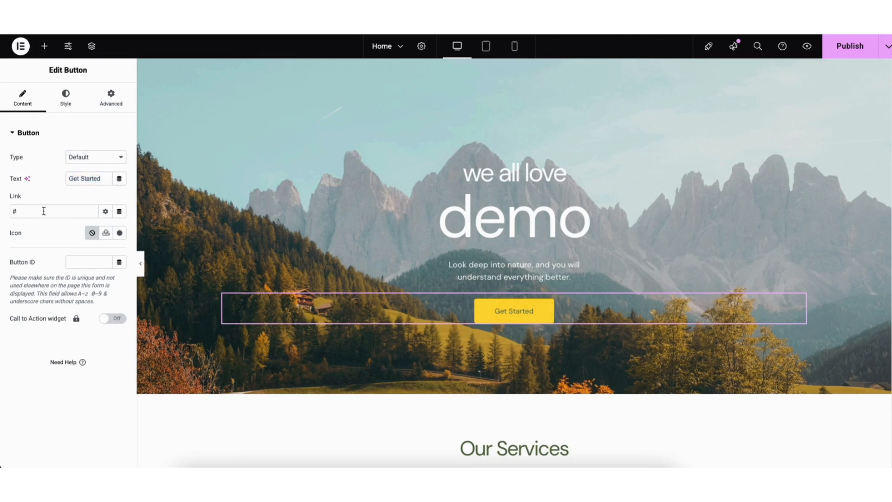
left_click(106, 213)
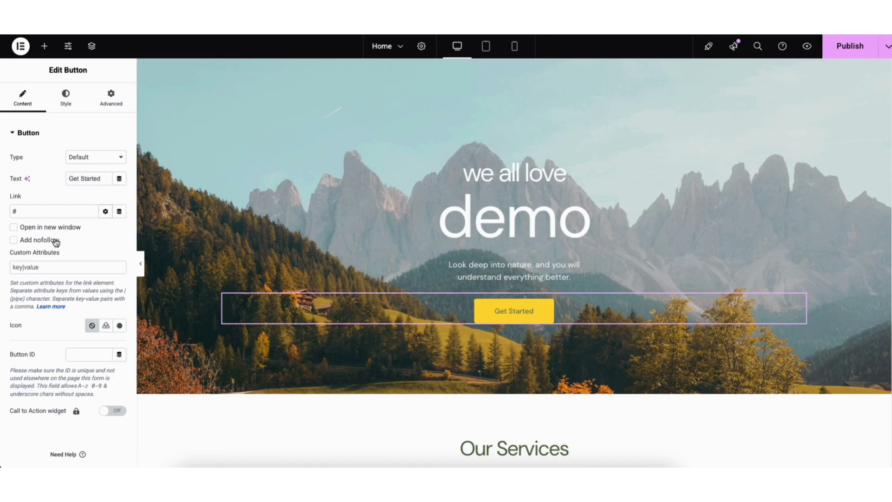
left_click(105, 212)
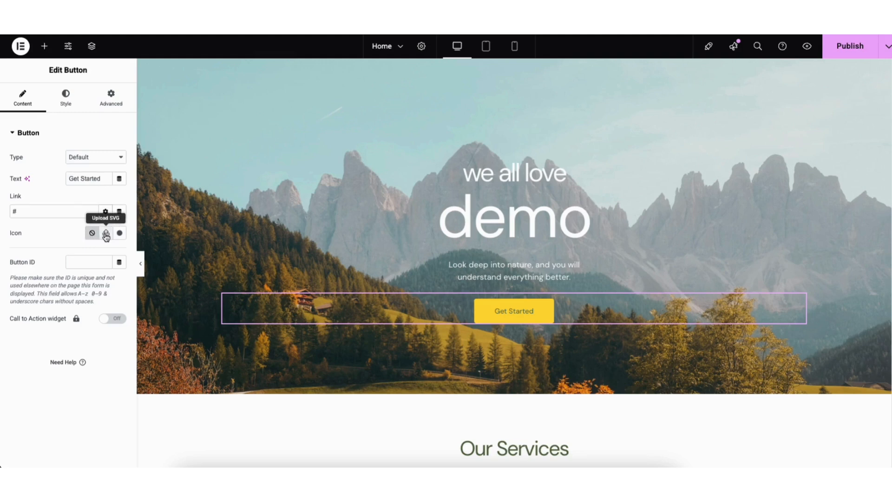
- Browse the icon library for the Get Started button and check the button's normal and hover style settings
left_click(120, 233)
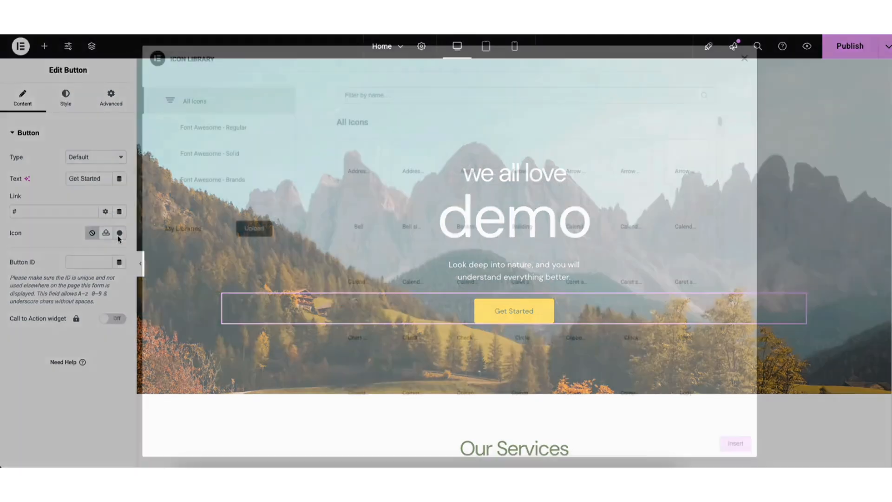
left_click_drag(719, 124, 719, 152)
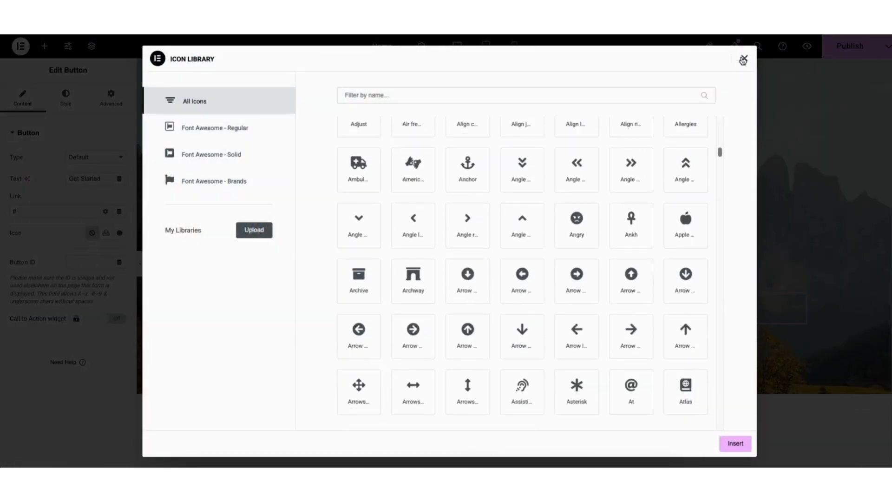
left_click(743, 58)
left_click(64, 98)
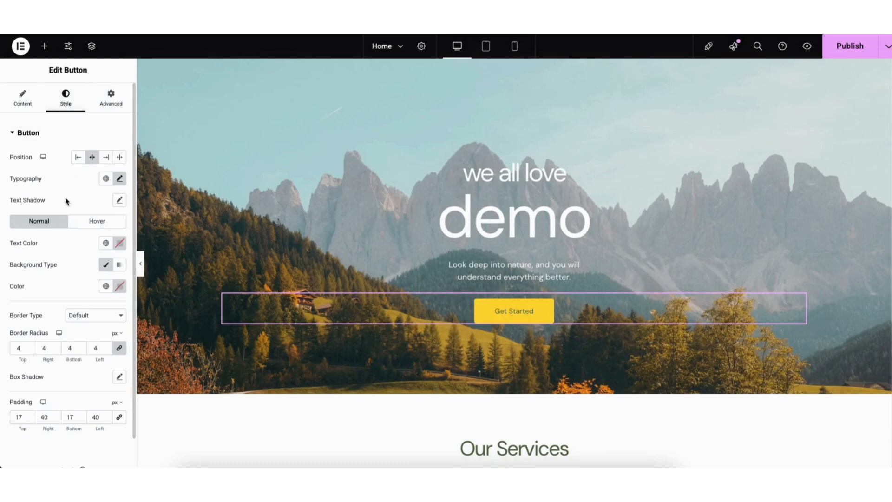
left_click(87, 221)
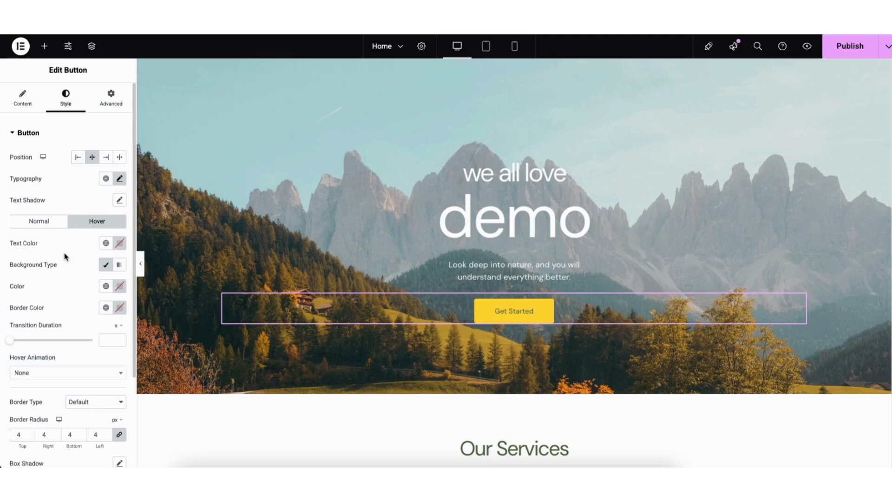
- Move the paragraph in the About Us section below the Find Out More button
scroll(870, 201, "down", 15)
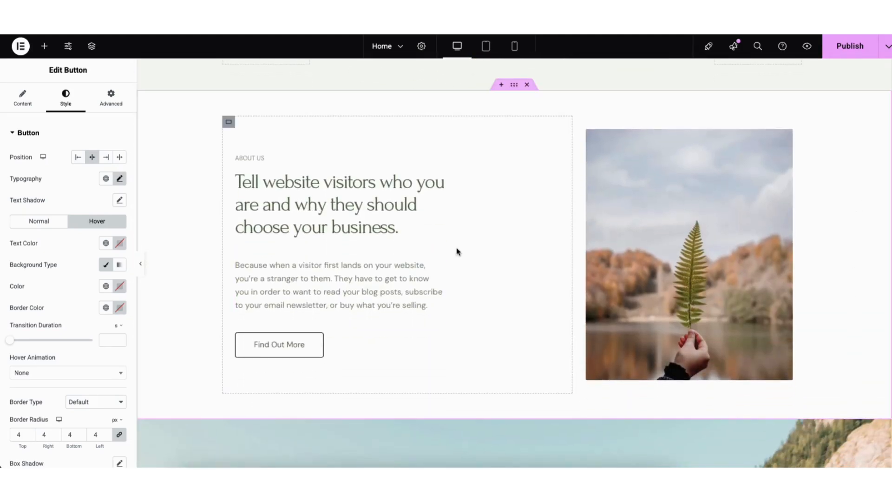
left_click_drag(439, 258, 400, 314)
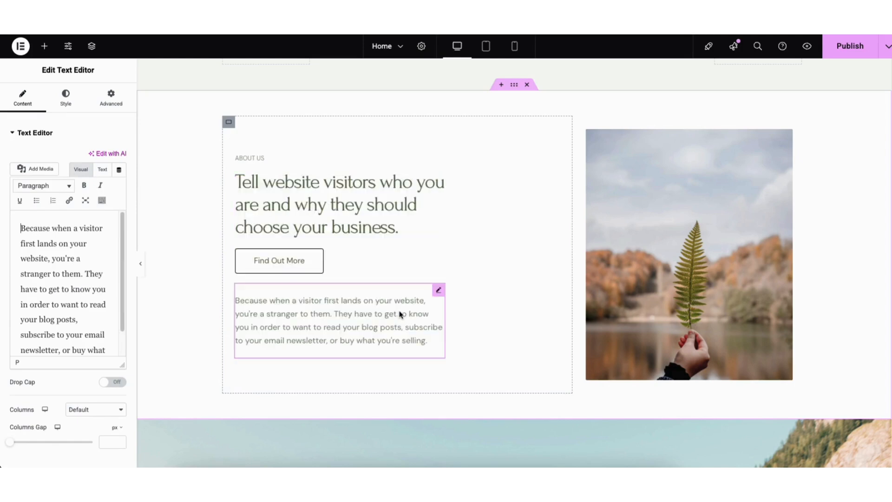
- Add a Heading widget between the Find Out More button and the paragraph, and delete it again
left_click(45, 46)
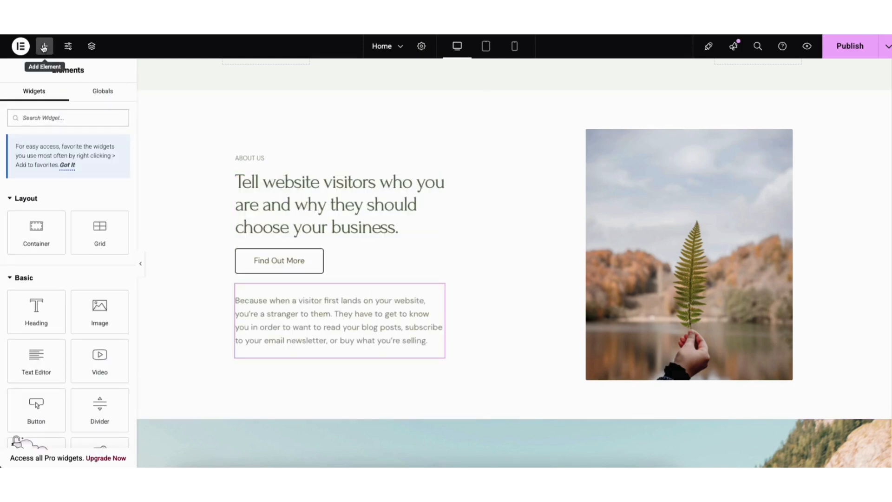
left_click_drag(32, 317, 283, 294)
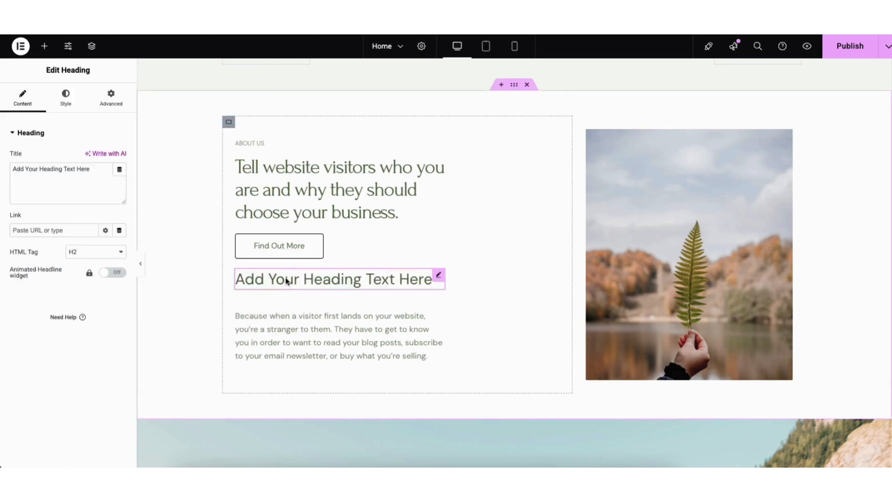
right_click(287, 281)
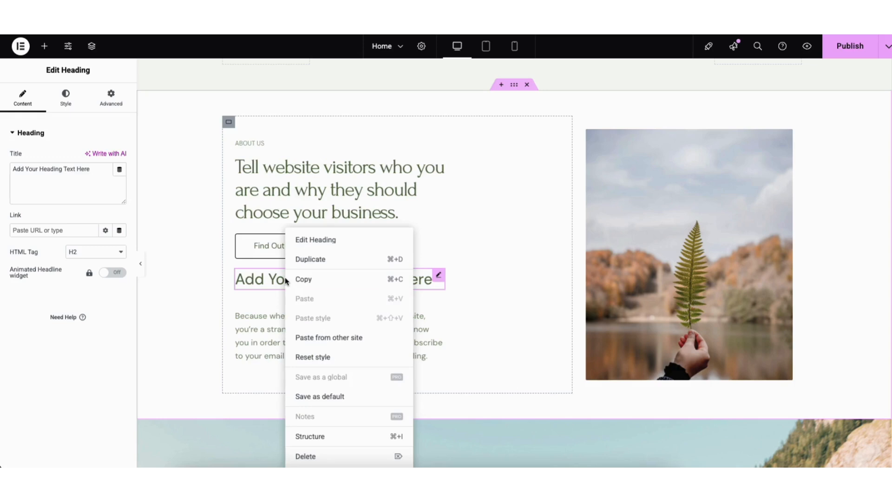
left_click(306, 457)
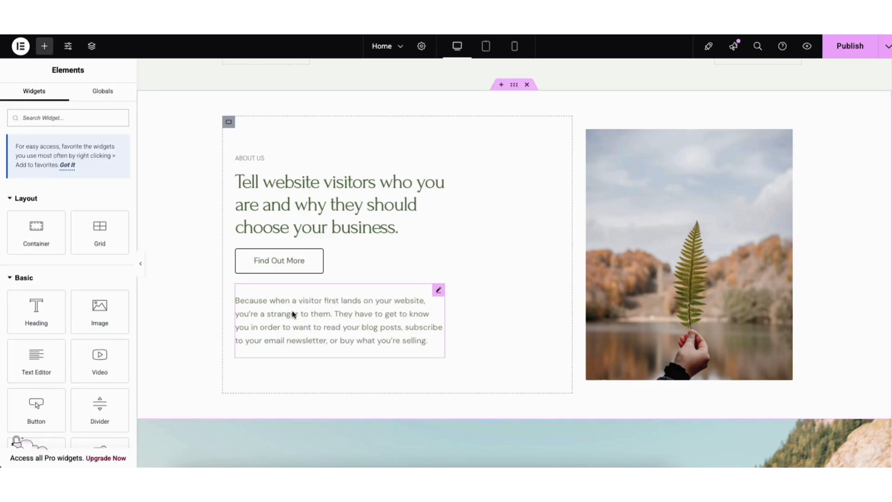
- Duplicate the About Us paragraph and open the settings of the fern image beside it
right_click(293, 314)
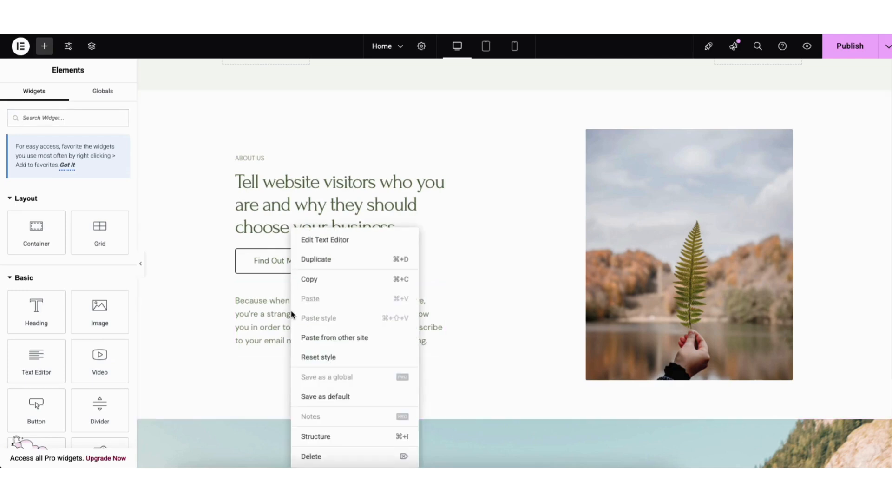
left_click(321, 261)
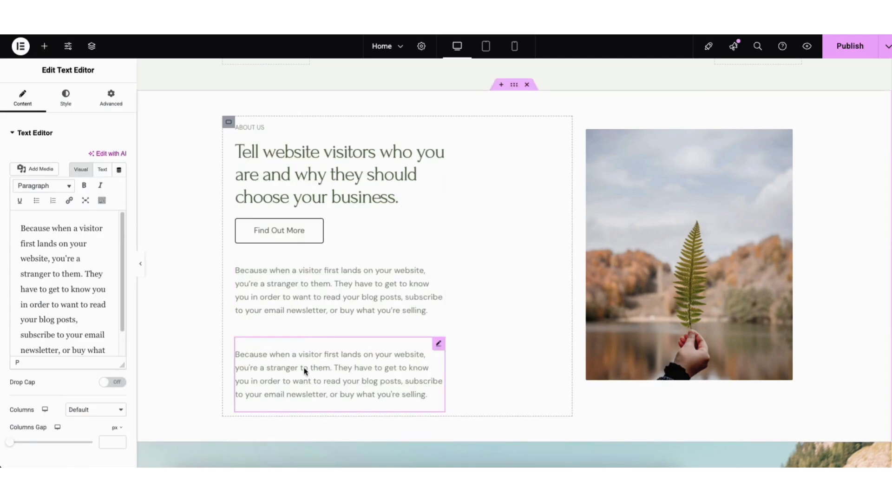
left_click(652, 225)
mouse_move(65, 199)
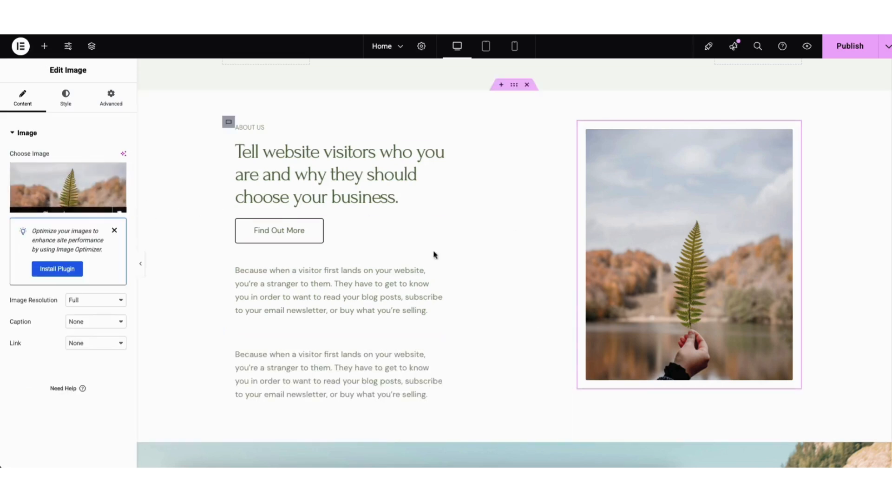
- Import the block with three plant-image feature cards from the template library's blocks into the empty area below the Questions section
scroll(442, 380, "down", 8)
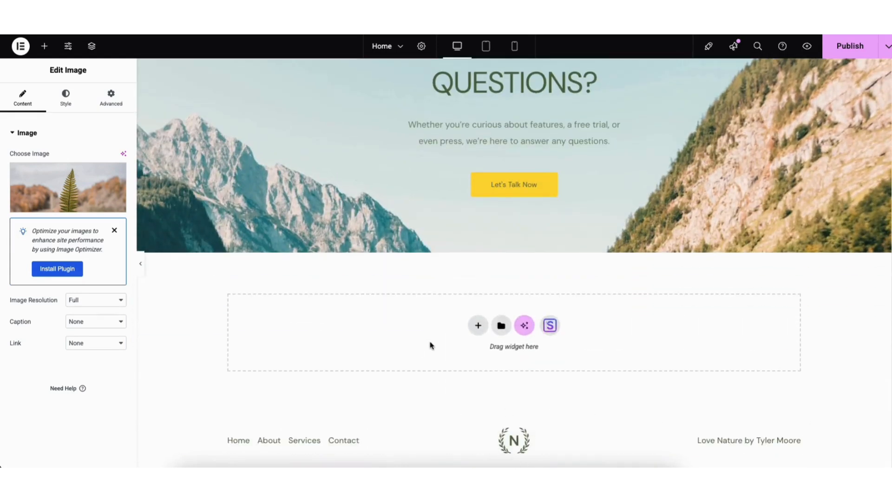
left_click(550, 326)
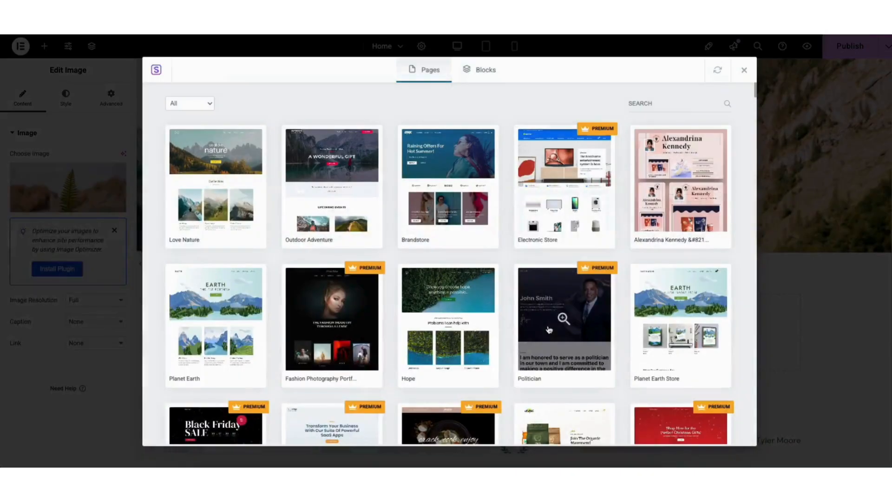
left_click(481, 71)
scroll(755, 96, "down", 3)
mouse_move(755, 96)
left_mouse_down()
mouse_move(752, 162)
mouse_move(749, 82)
left_mouse_up()
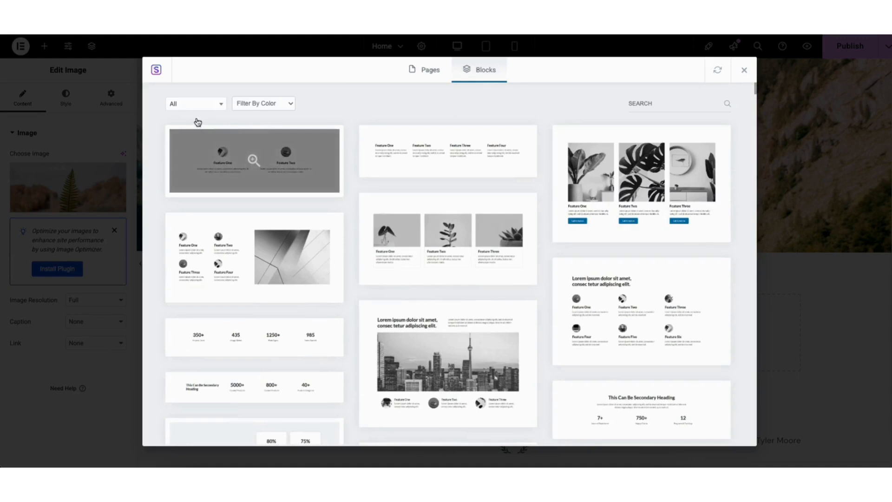
left_click(195, 104)
mouse_move(223, 140)
left_mouse_down()
mouse_move(229, 204)
mouse_move(226, 136)
left_mouse_up()
left_click(374, 130)
left_click(408, 241)
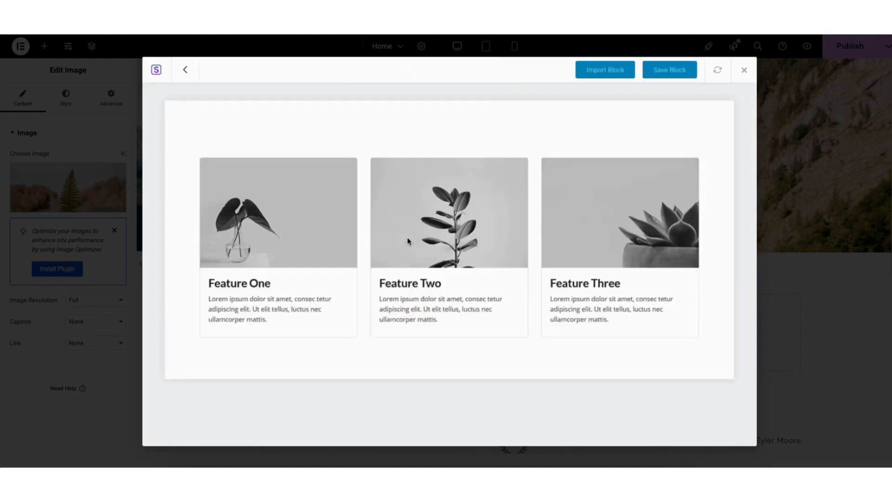
left_click(595, 71)
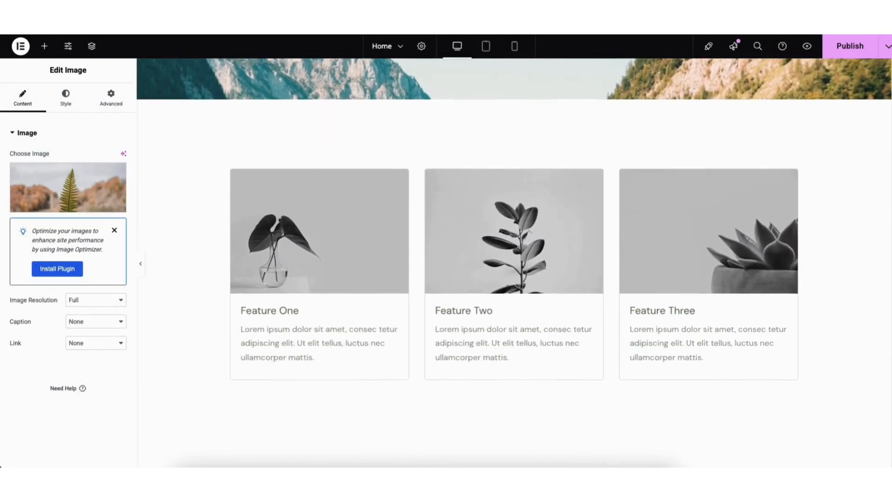
- Try a red background colour on the feature cards section and set it back to white (#FFFFFF)
right_click(188, 122)
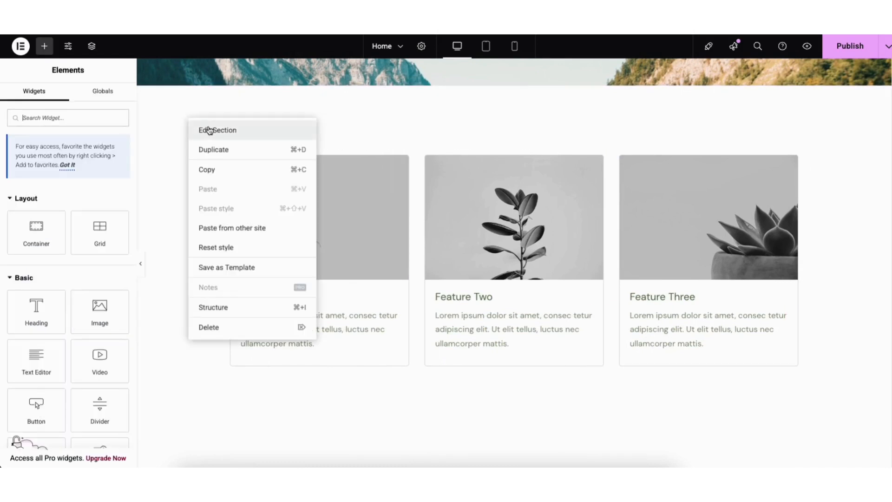
left_click(208, 131)
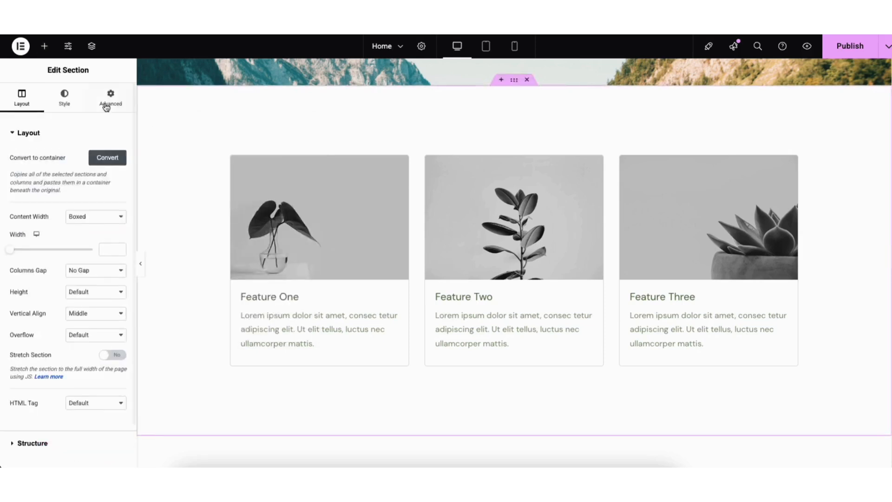
left_click(65, 97)
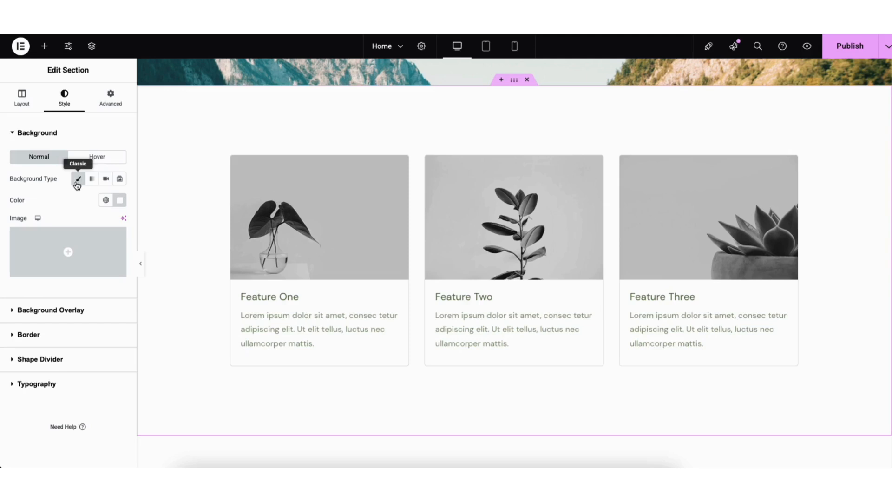
left_click(120, 199)
left_click(171, 249)
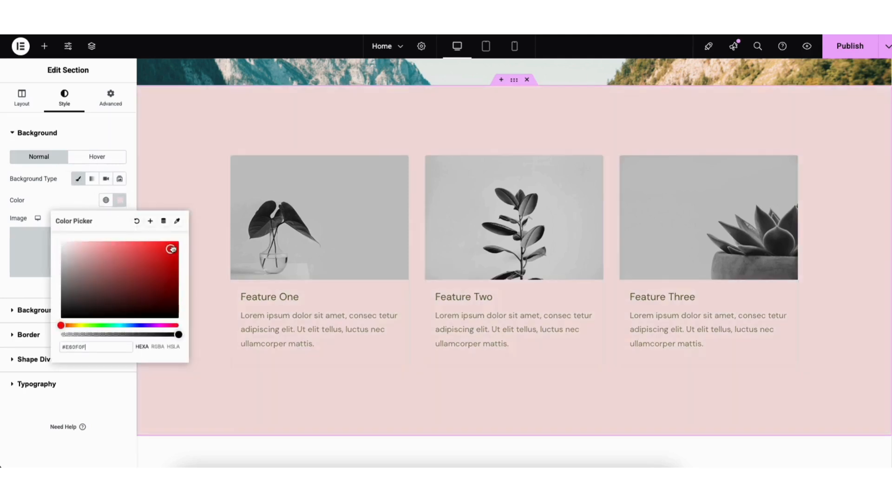
mouse_move(172, 247)
left_mouse_down()
mouse_move(64, 317)
mouse_move(51, 222)
left_mouse_up()
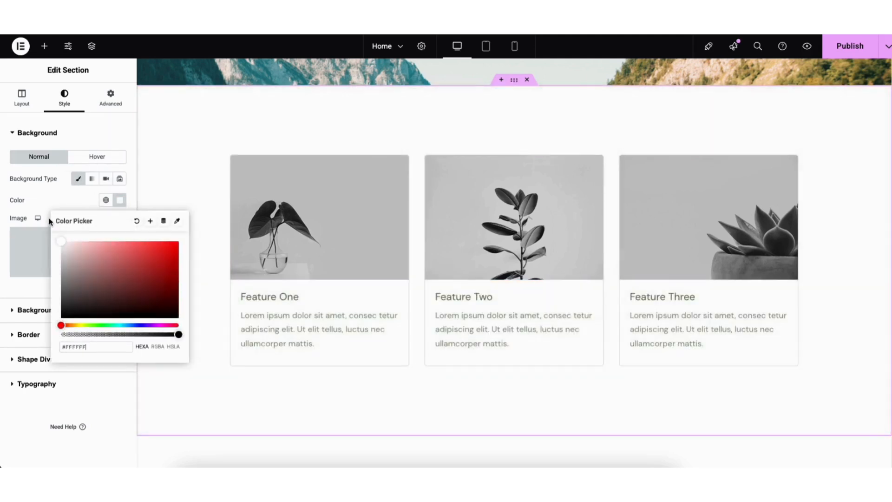
left_click(165, 170)
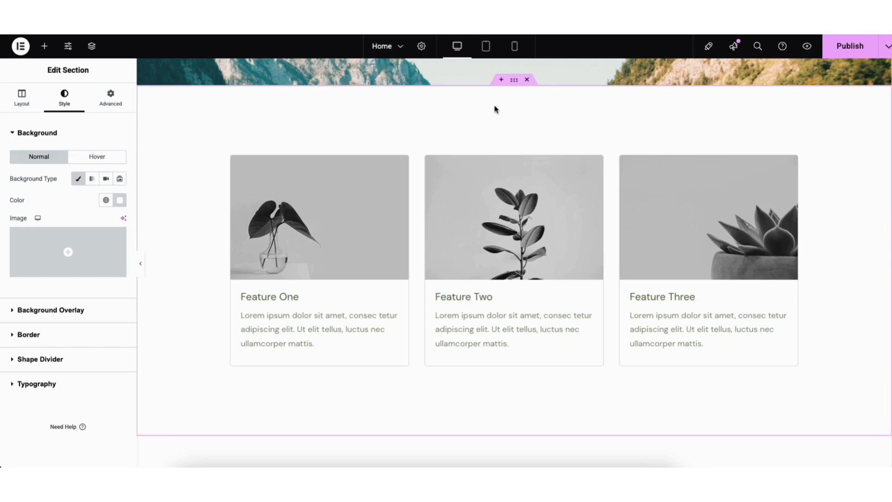
- Add a three-column flexbox container with a Heading widget in its wide middle column above the feature cards, and delete the container again
left_click(501, 80)
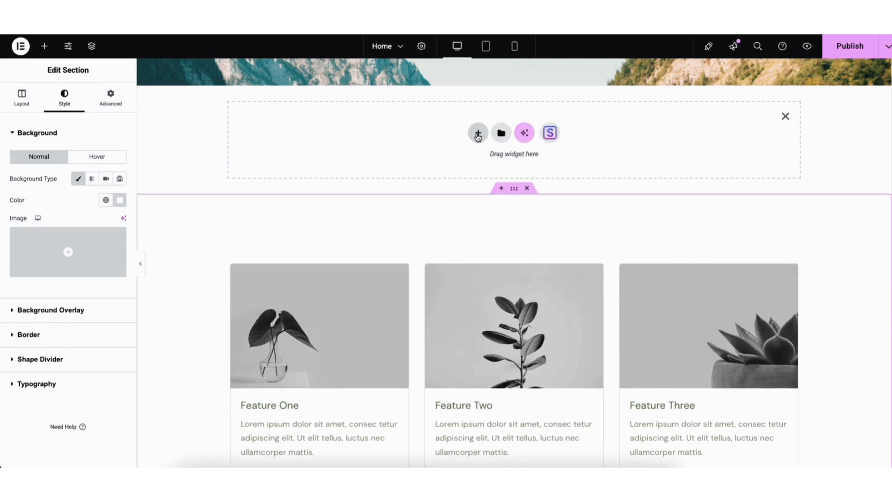
left_click(478, 134)
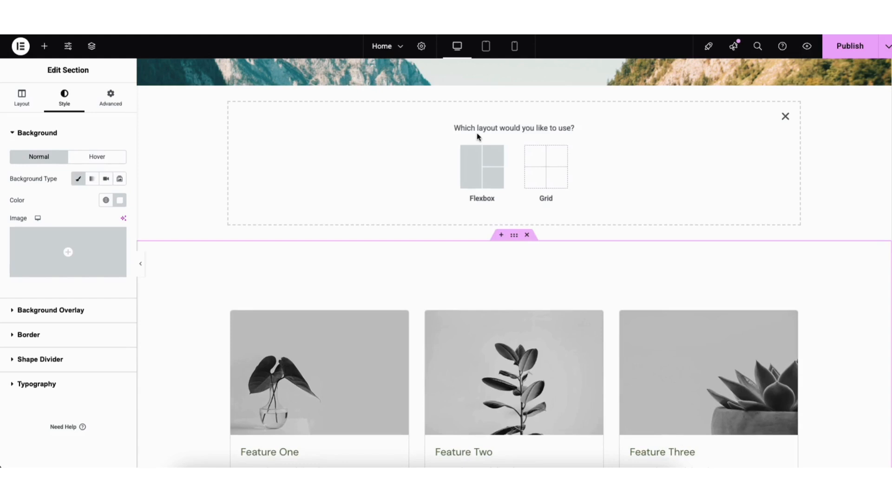
left_click(473, 172)
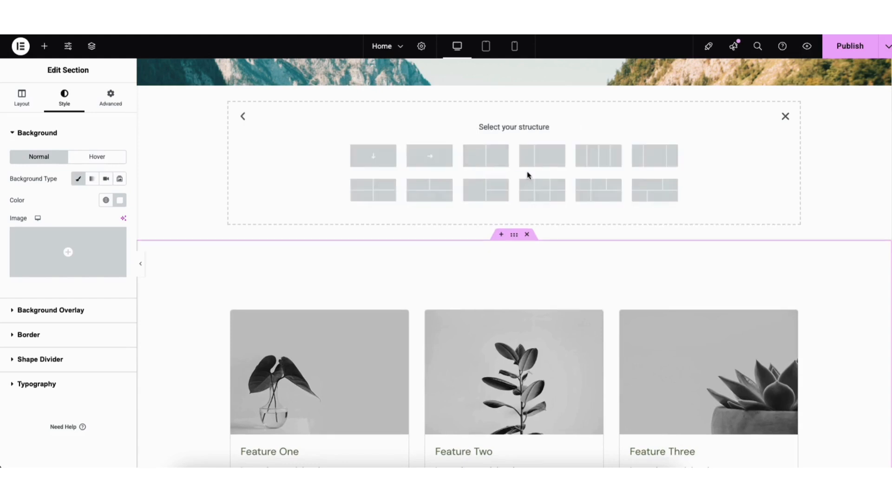
left_click(653, 160)
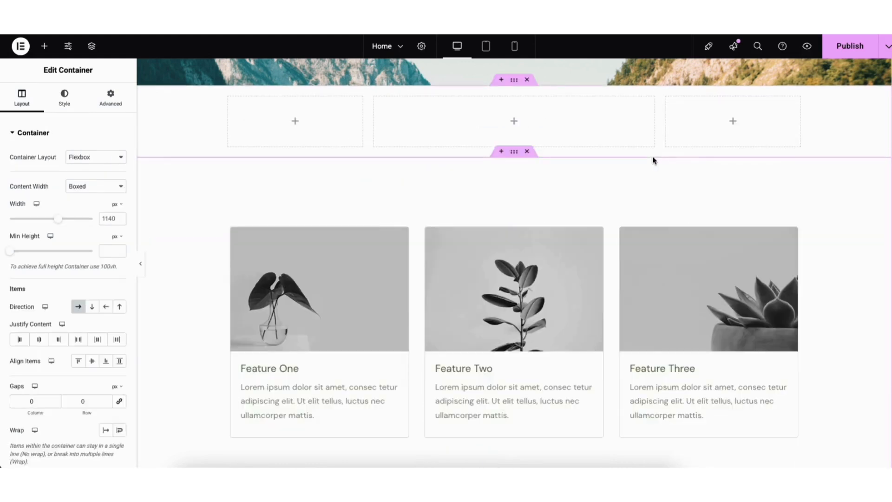
left_click(44, 46)
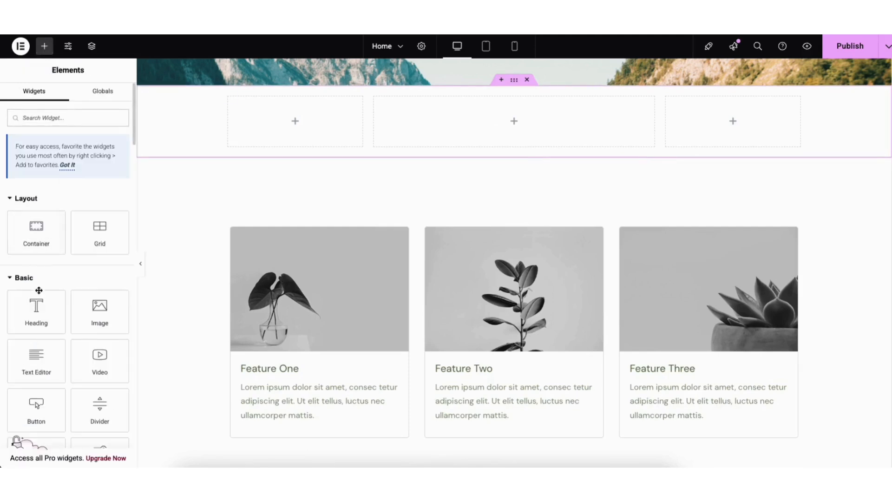
left_click_drag(44, 303, 487, 137)
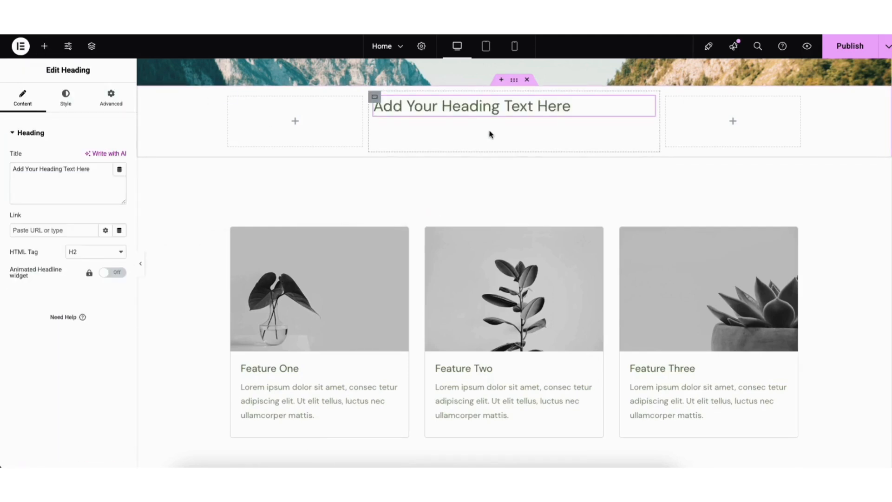
left_click(526, 81)
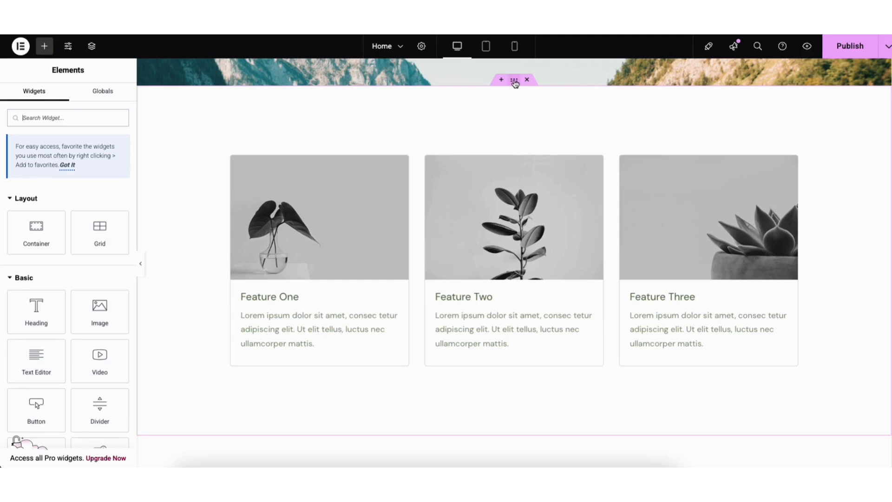
- Move the feature cards section directly below the About Us section and look at the page's save options
left_click_drag(515, 82, 457, 108)
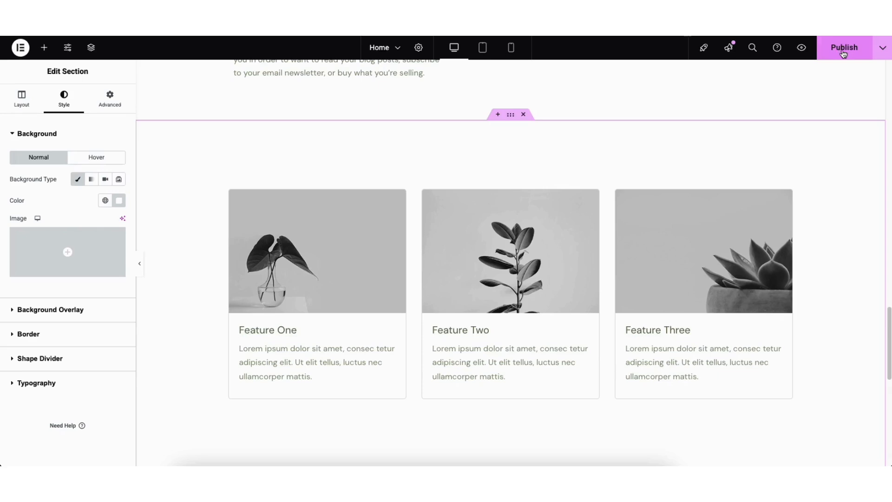
left_click(882, 53)
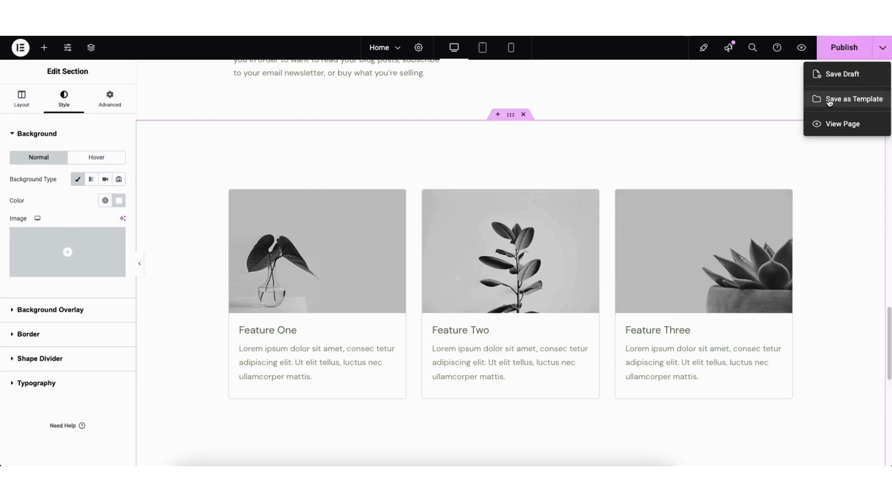
left_click(797, 101)
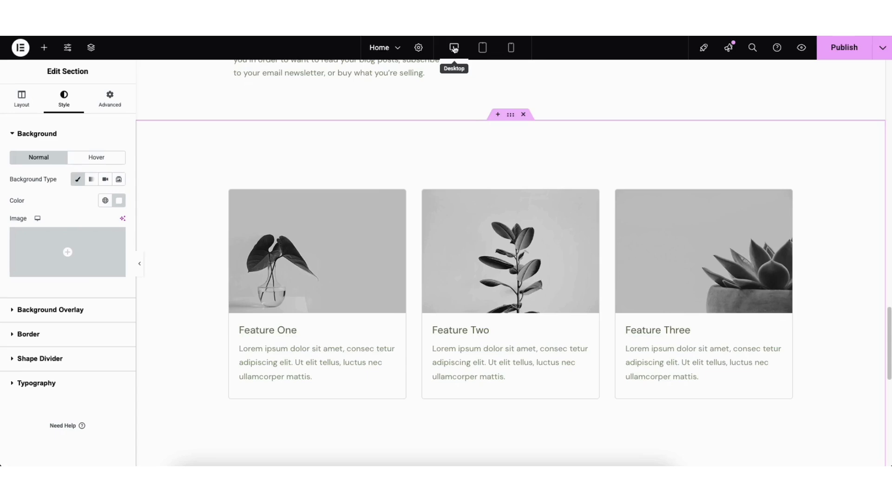
- Preview the home page in the tablet and mobile portrait layouts and return to the desktop layout
left_click(483, 48)
left_click_drag(709, 316, 514, 75)
left_click(511, 48)
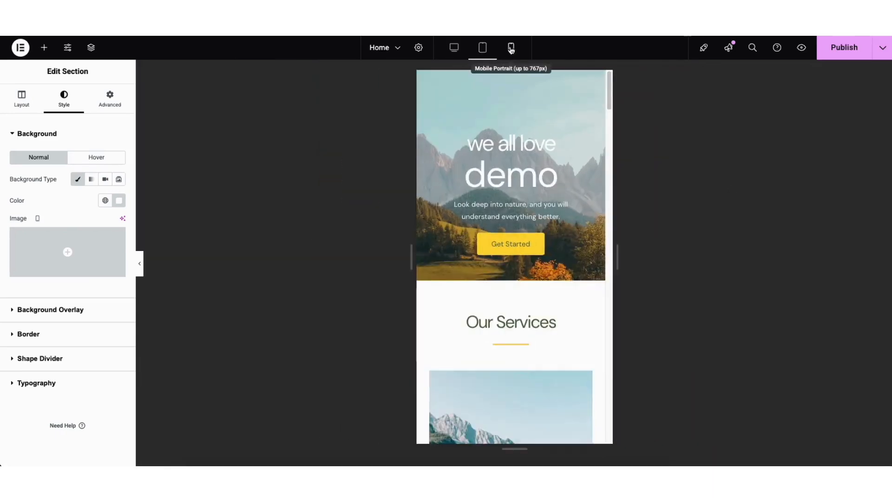
scroll(608, 177, "down", 10)
scroll(609, 180, "up", 10)
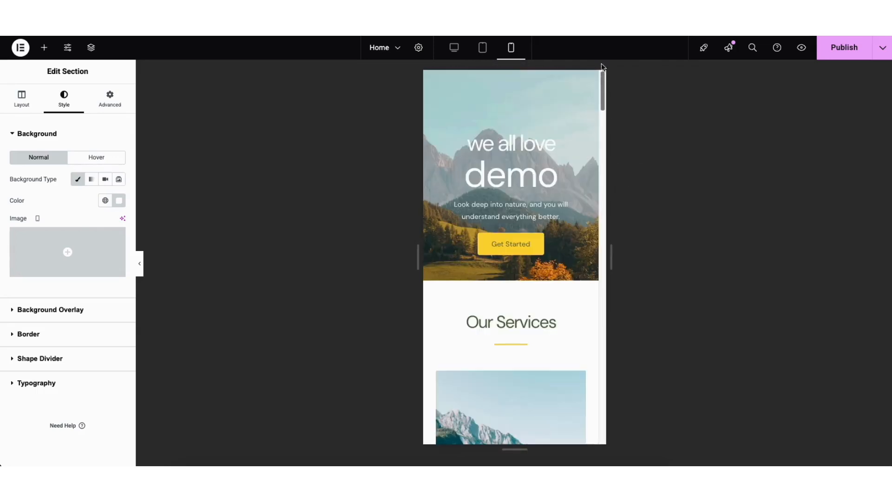
left_click(453, 47)
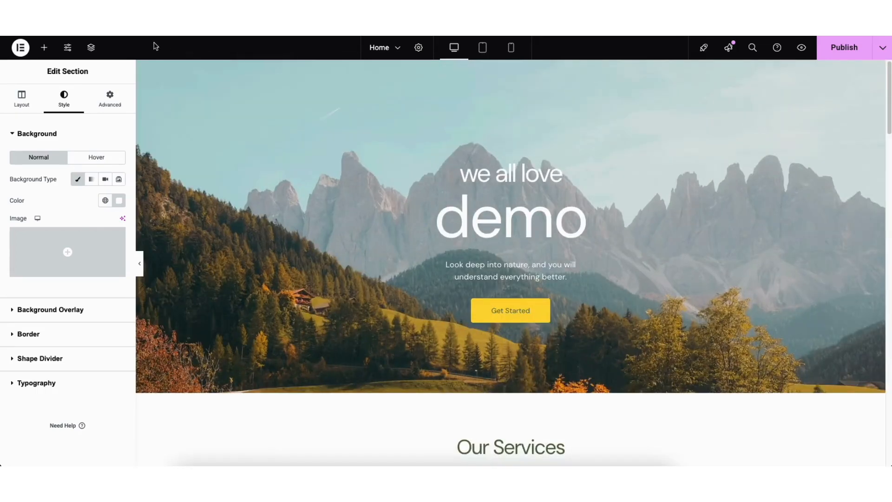
- Look over the site settings and the revisions in the page's history
left_click(67, 48)
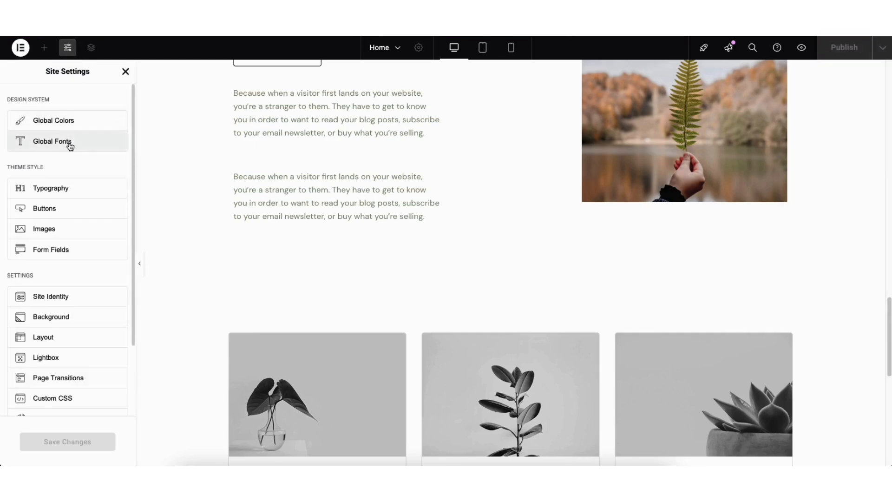
left_click(125, 71)
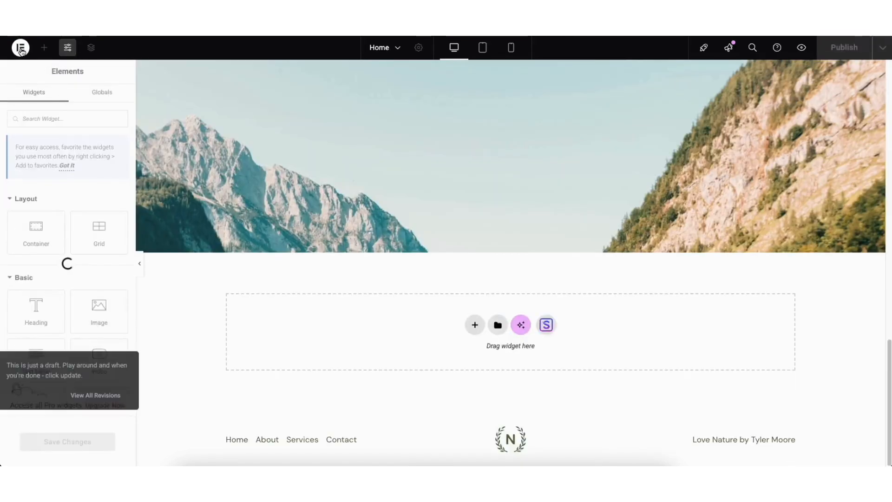
left_click(20, 47)
left_click(44, 89)
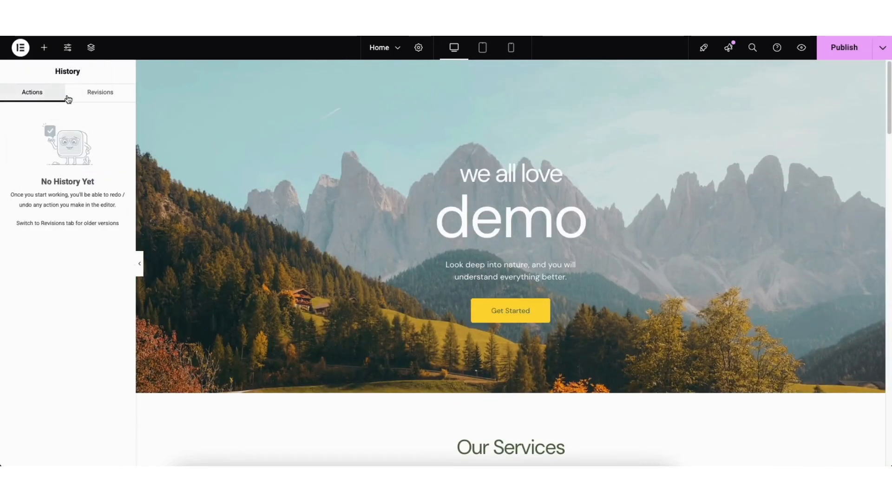
left_click(100, 92)
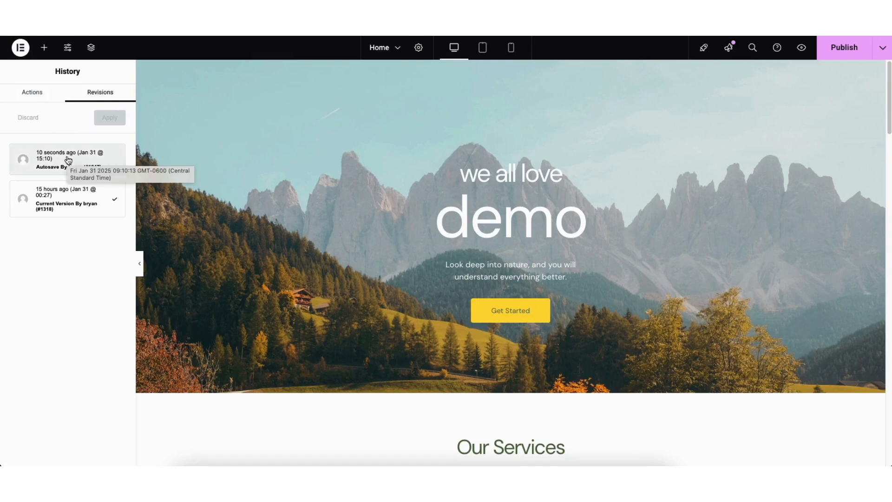
- Exit the editor to WordPress and show the list of all pages
left_click(20, 49)
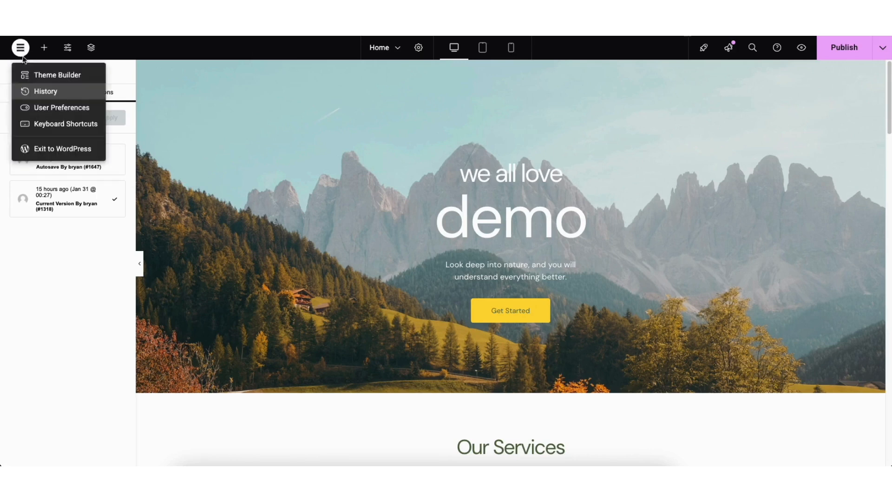
left_click(47, 149)
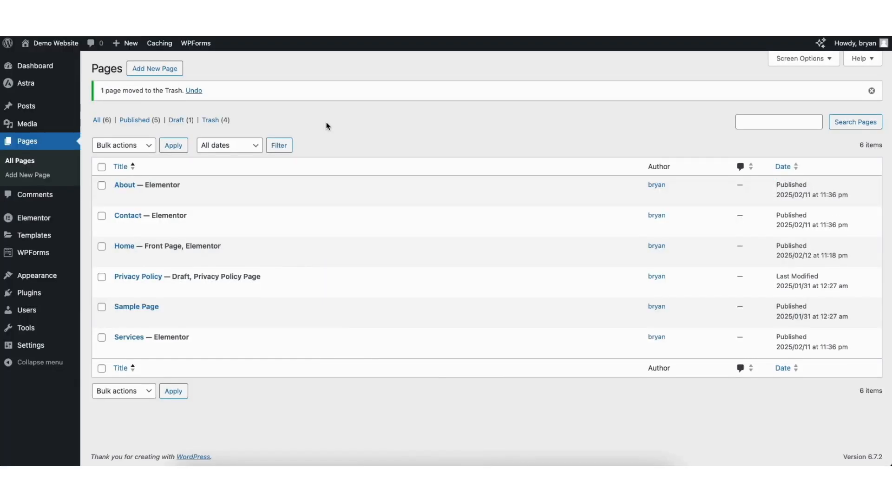
left_click(20, 162)
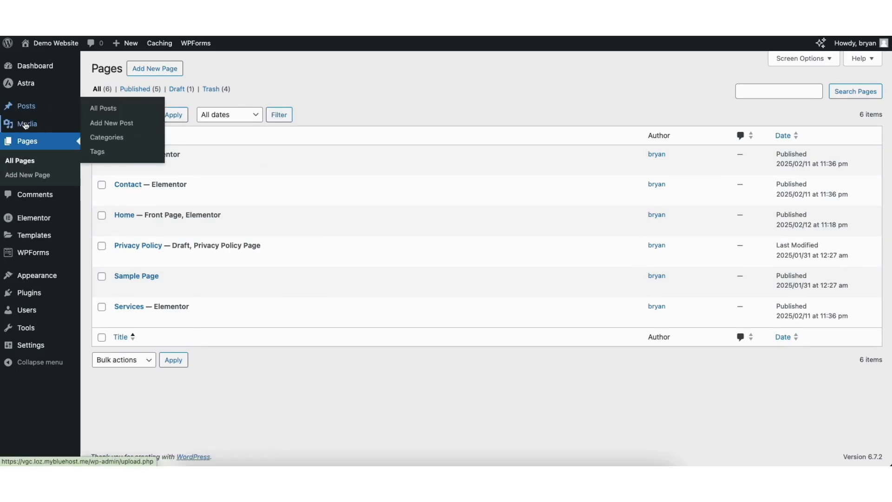
- Look through the media library, all posts, the comments and the plugins available to add
mouse_move(25, 125)
left_click(101, 129)
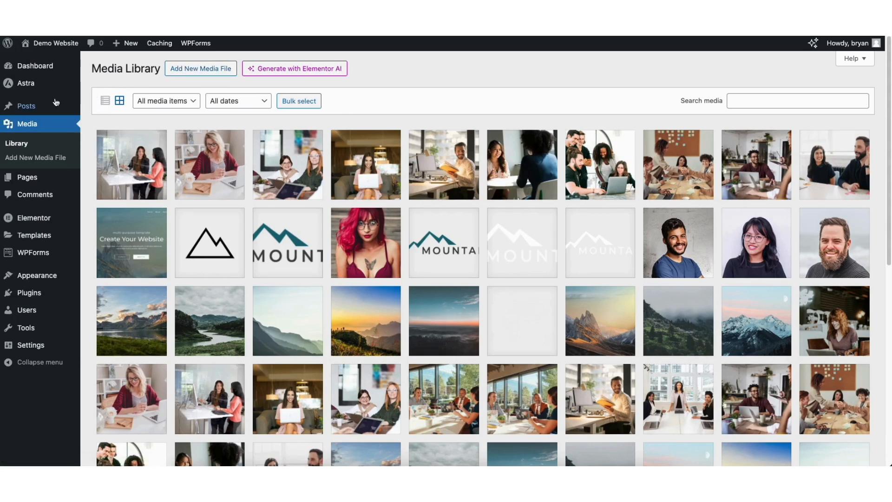
mouse_move(28, 110)
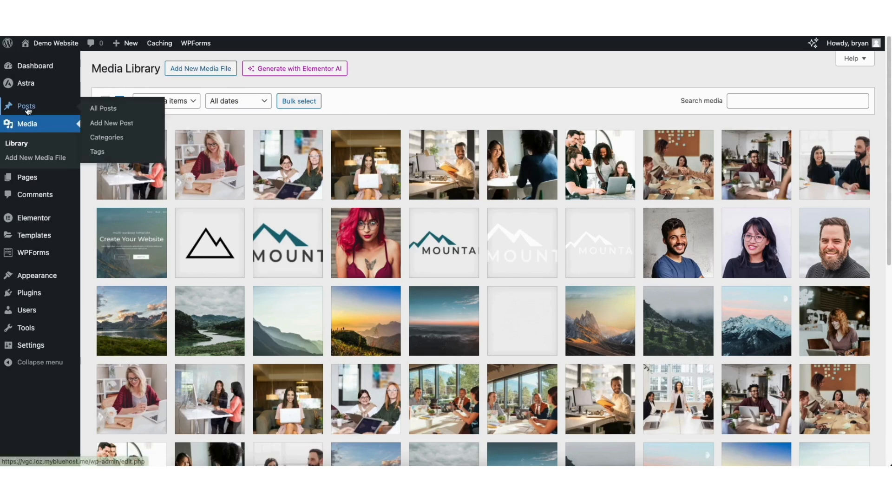
left_click(104, 109)
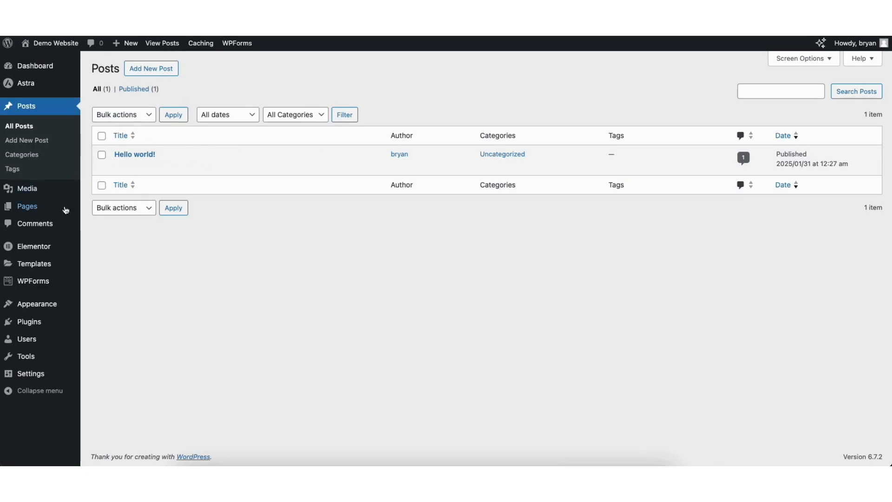
left_click(37, 227)
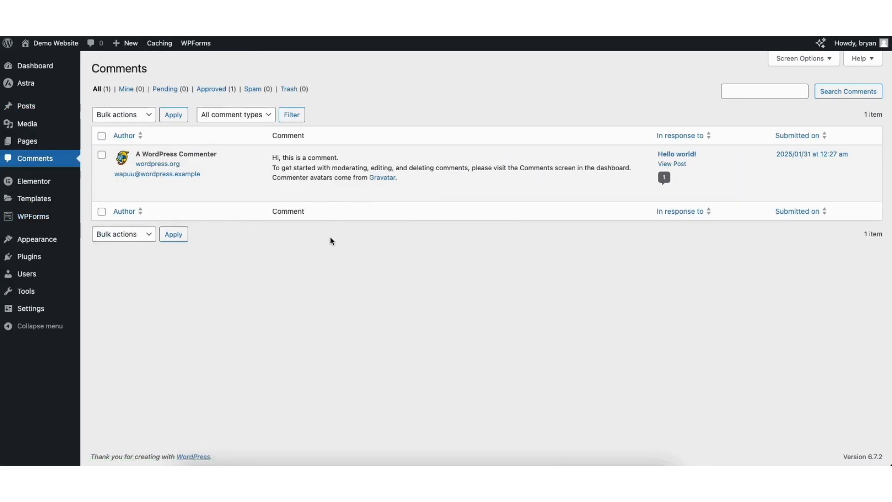
mouse_move(319, 194)
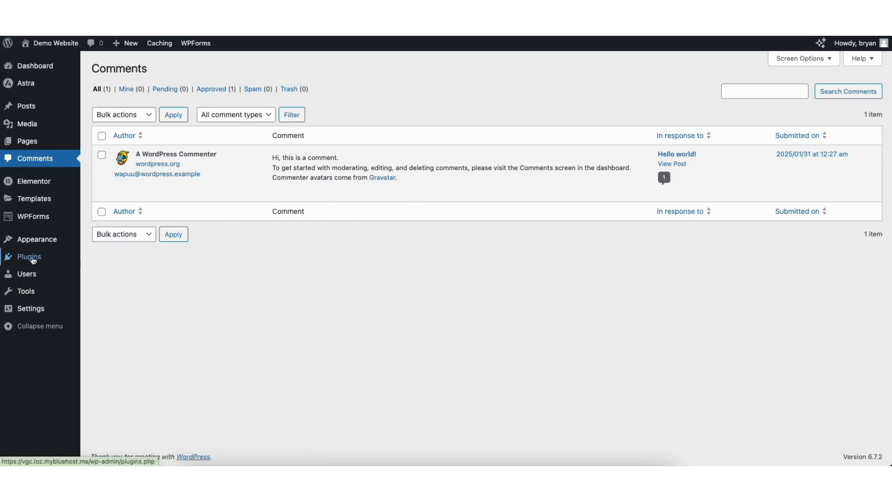
mouse_move(36, 260)
left_click(113, 276)
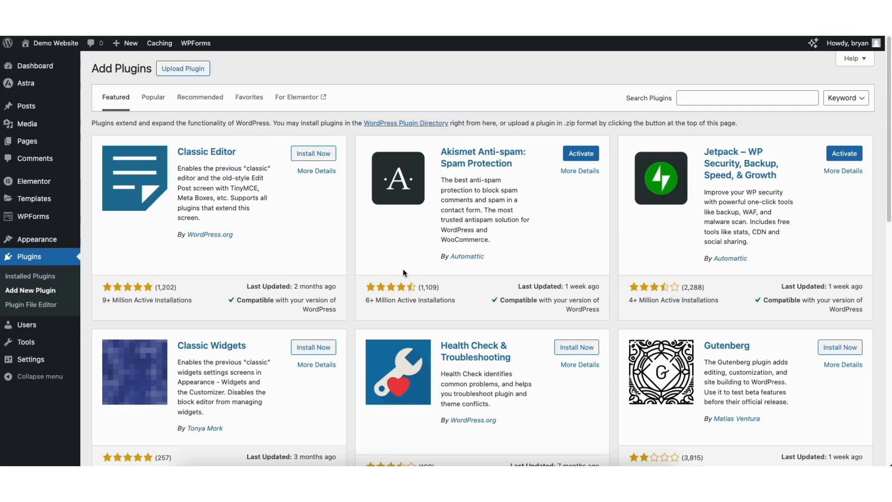
- Open the site's menu management and add Sample Page to the Main Menu
mouse_move(33, 244)
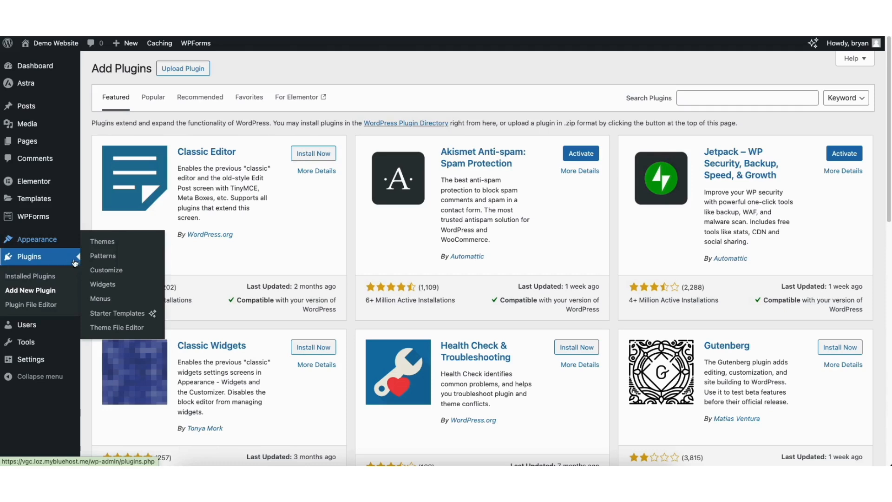
left_click(100, 300)
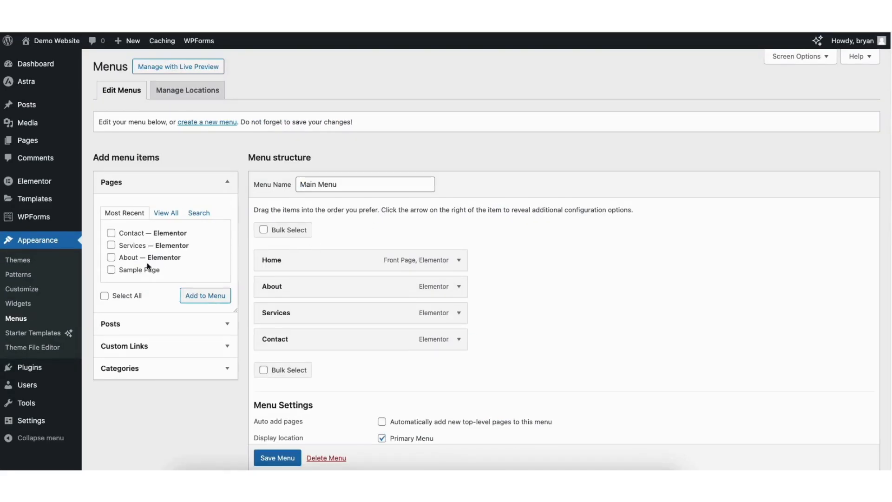
left_click(111, 270)
left_click(205, 296)
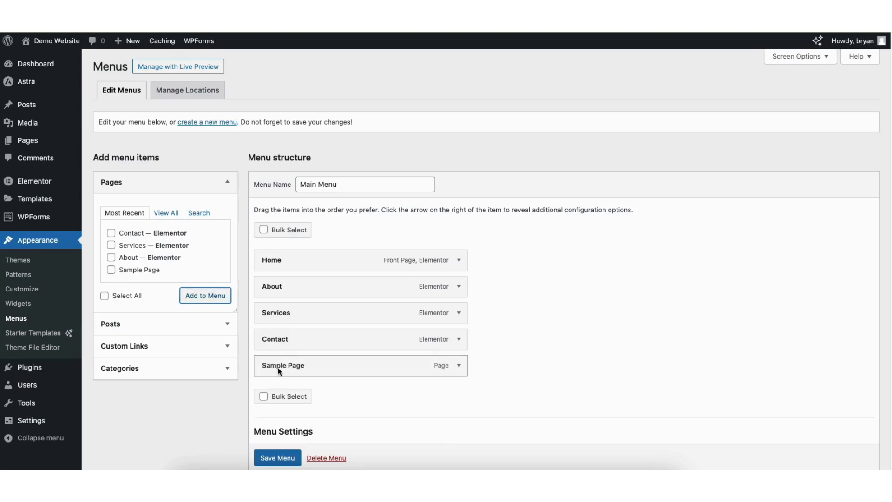
- Move Sample Page above Contact in the Main Menu and look over its menu item settings
left_click_drag(279, 370, 297, 341)
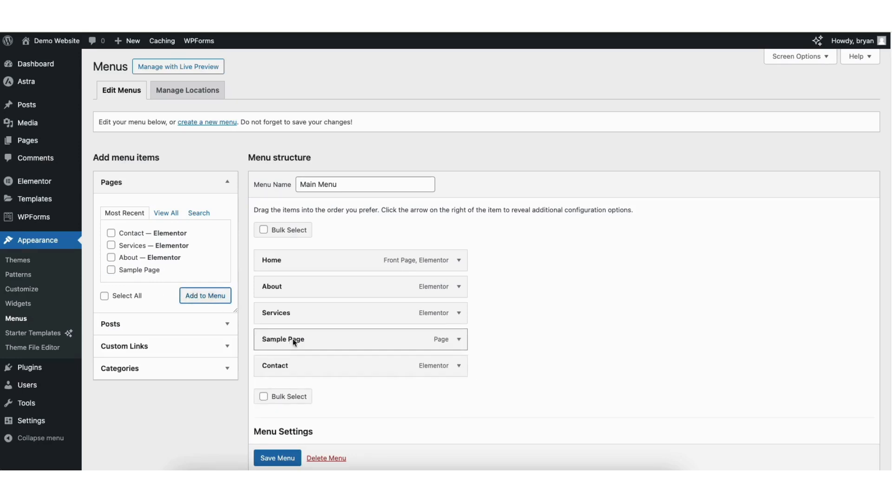
left_click(459, 339)
left_click_drag(266, 373, 325, 374)
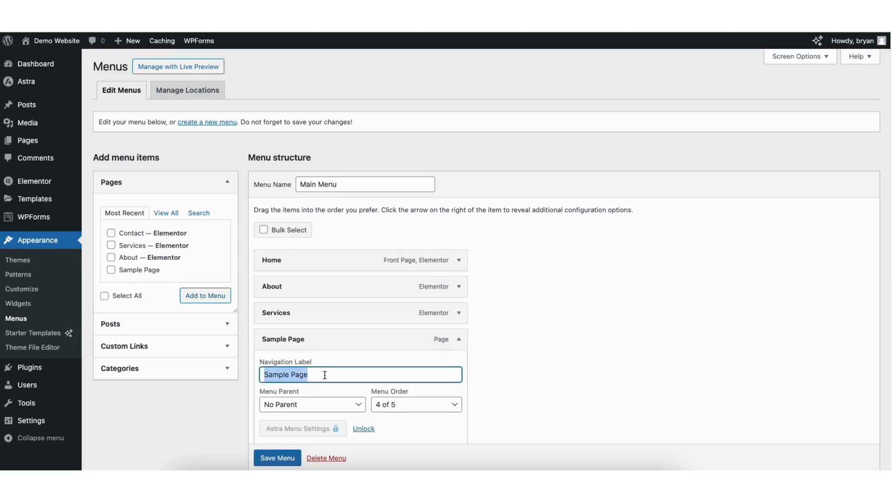
scroll(882, 279, "down", 3)
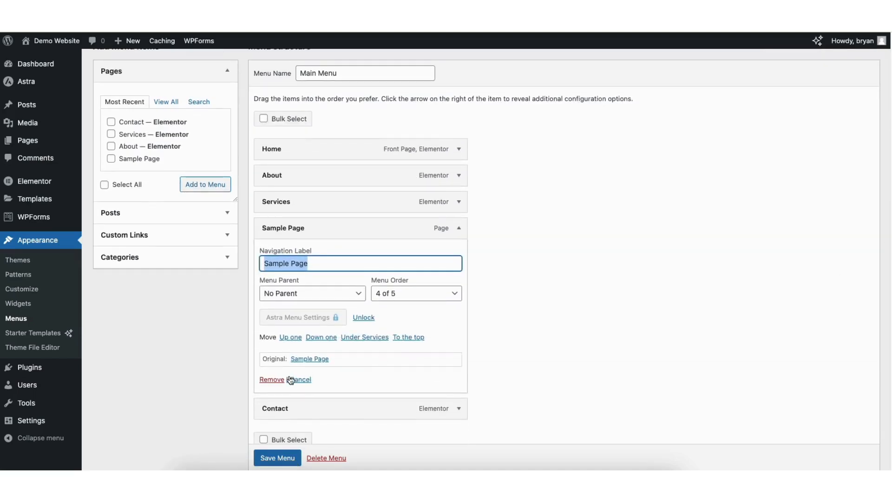
left_click(459, 228)
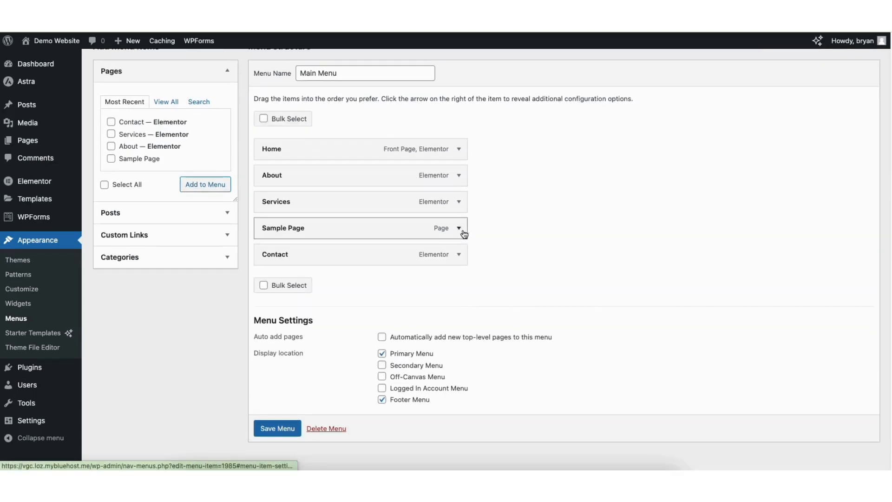
scroll(876, 144, "up", 3)
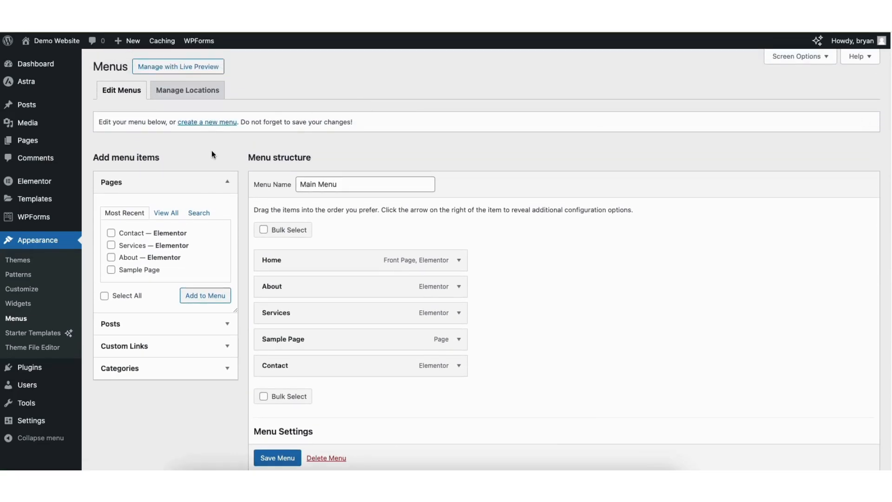
- Nest the existing and a newly added Sample Page item under Services in the Main Menu, and save the menu
left_click(111, 270)
left_click(205, 296)
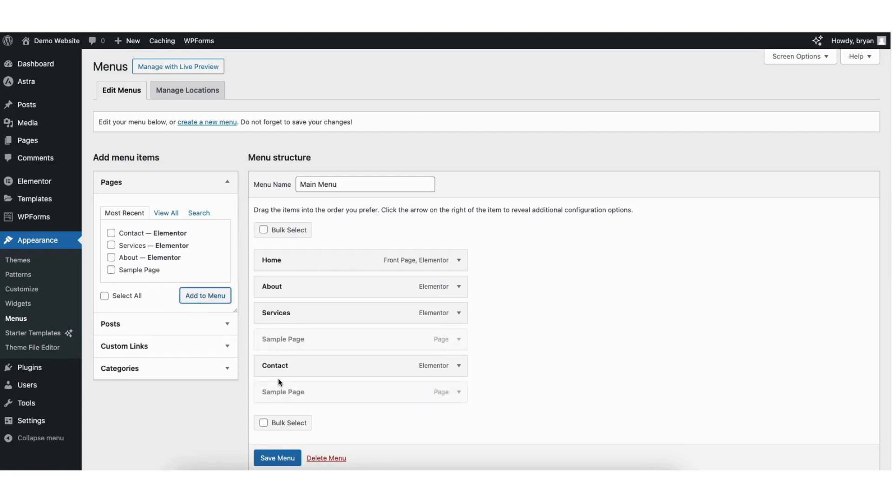
left_click_drag(279, 392, 298, 363)
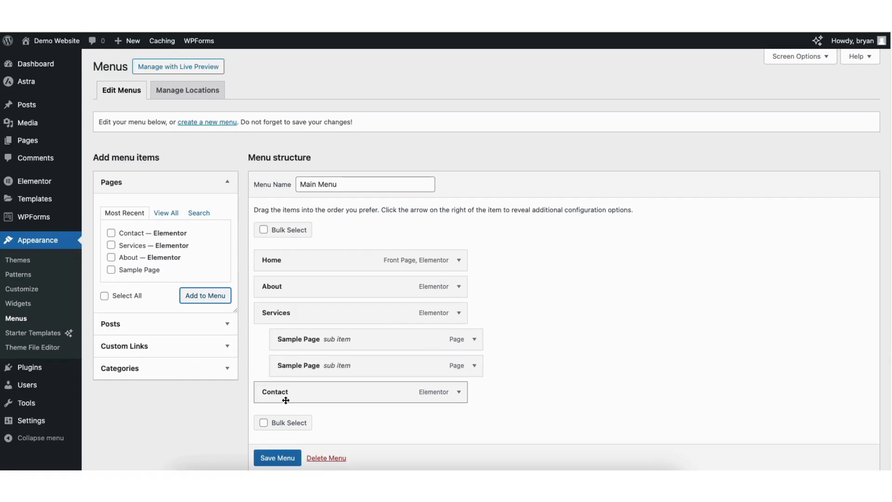
left_click(270, 458)
scroll(269, 458, "down", 1)
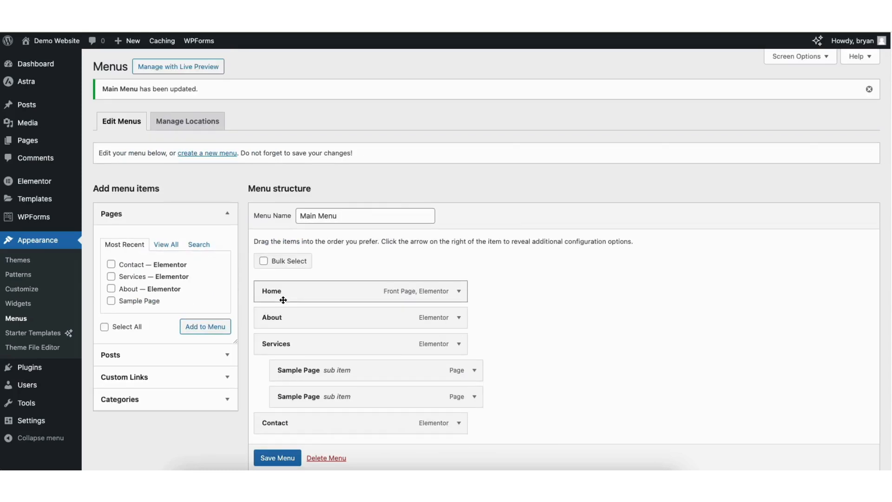
- Visit the live site and look over its Contact page down to the contact form
left_click(41, 59)
mouse_move(579, 91)
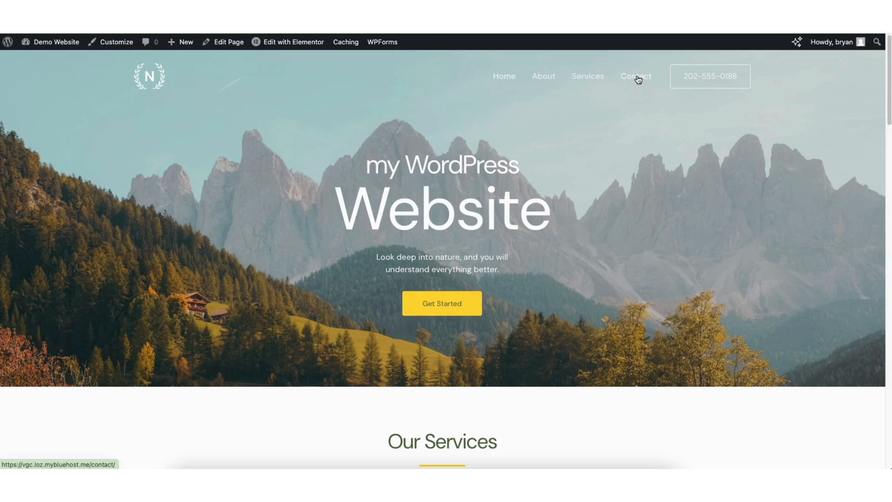
left_click(636, 76)
scroll(873, 163, "down", 5)
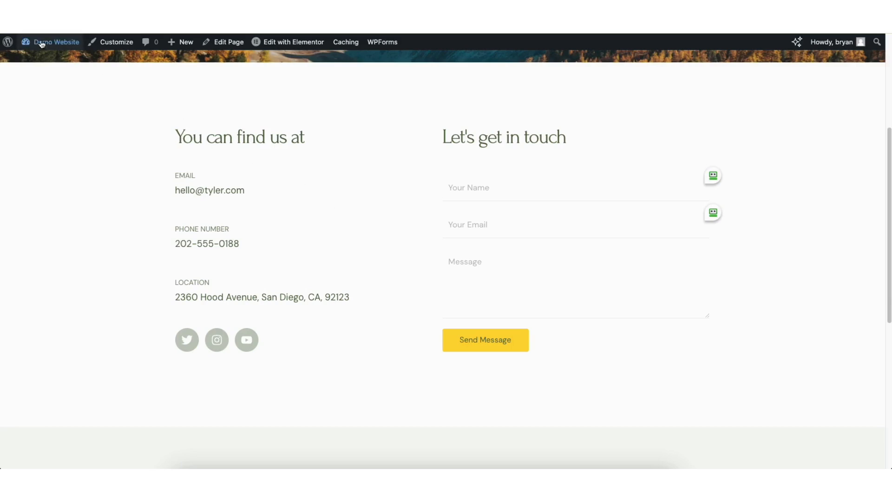
- Return to the WordPress dashboard and show the list of all WPForms forms
mouse_move(41, 44)
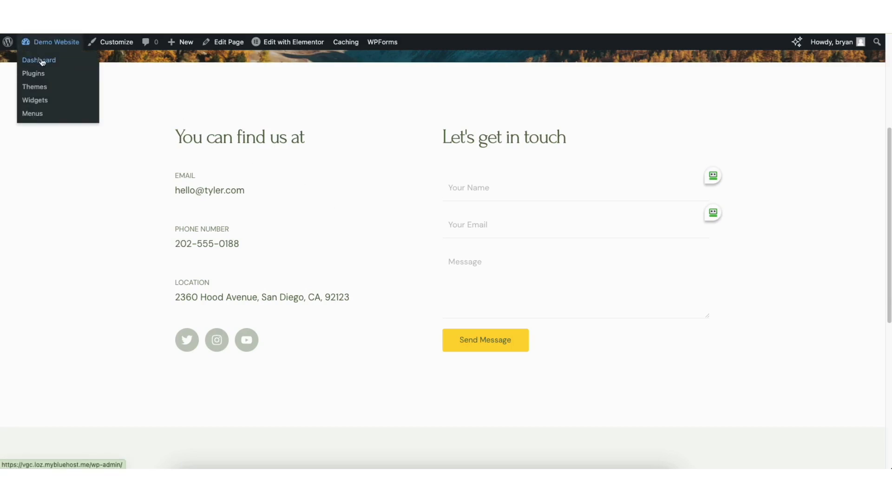
left_click(41, 64)
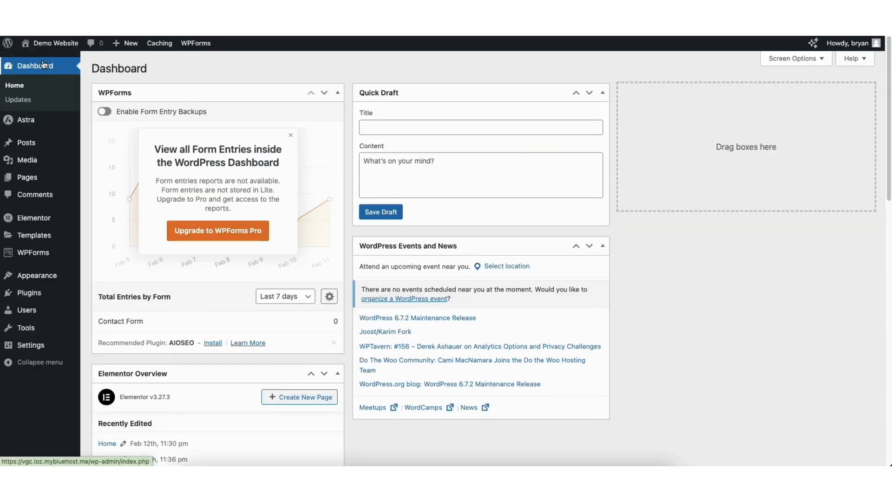
mouse_move(29, 257)
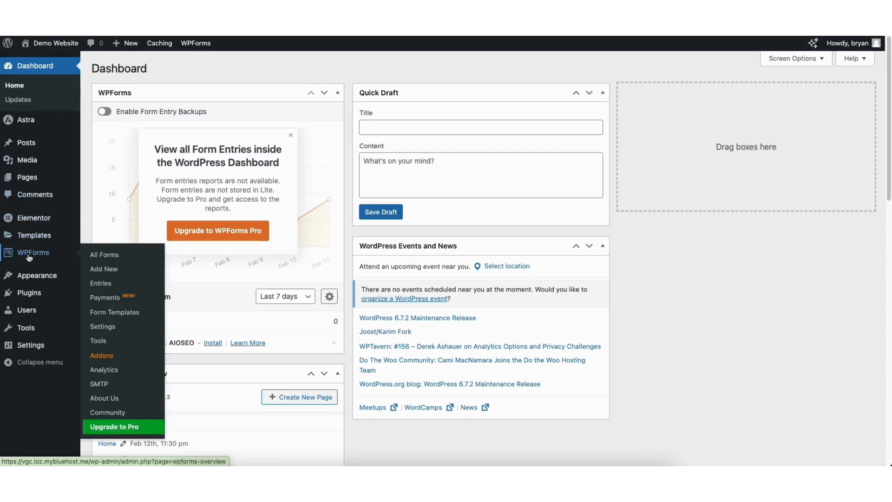
left_click(29, 257)
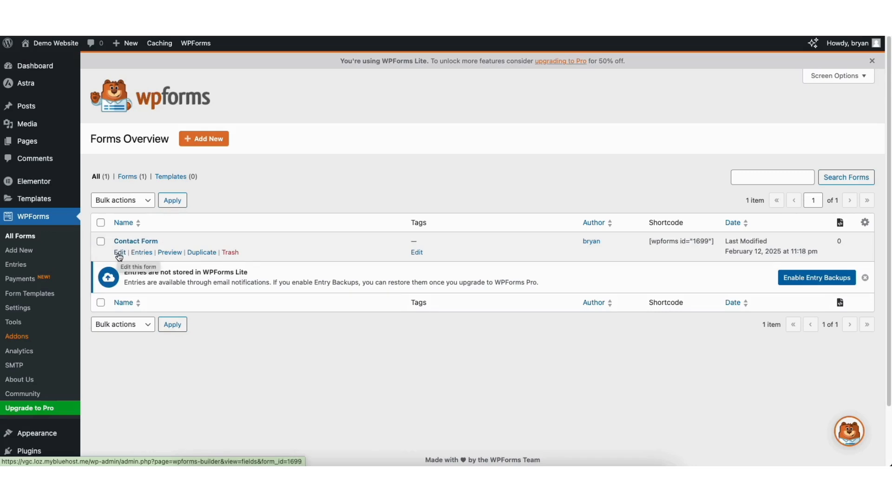
- Open the Contact Form for editing and add a Single Line Text field between the Your Name and Email fields
left_click(119, 253)
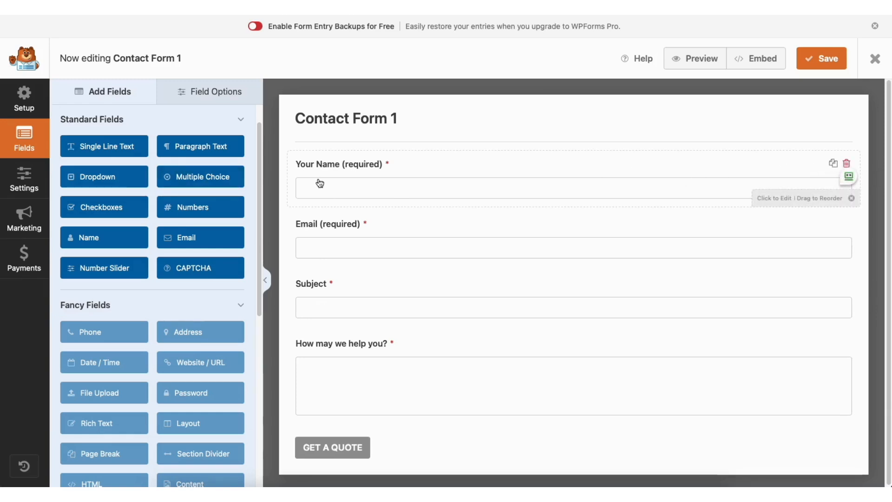
mouse_move(330, 163)
left_mouse_down()
mouse_move(330, 213)
mouse_move(325, 165)
left_mouse_up()
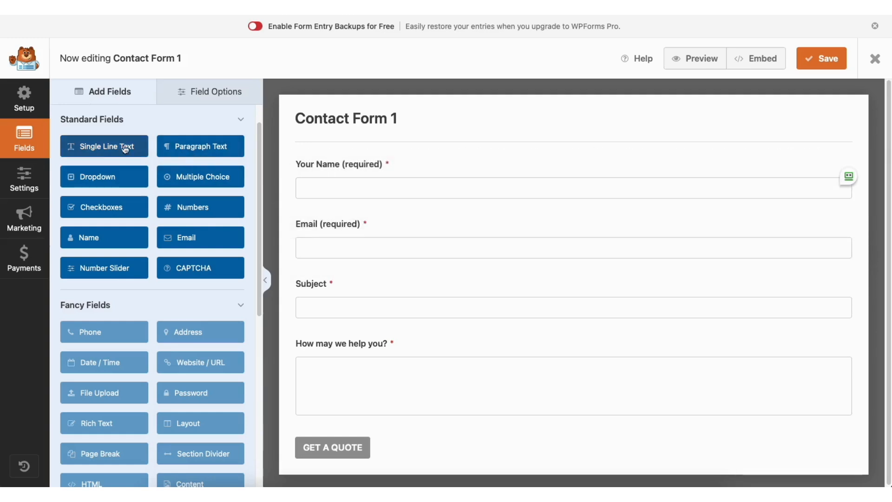
left_click_drag(124, 149, 348, 223)
- Review the Your Name field's label, required setting and field size in its general and advanced options
left_click(209, 91)
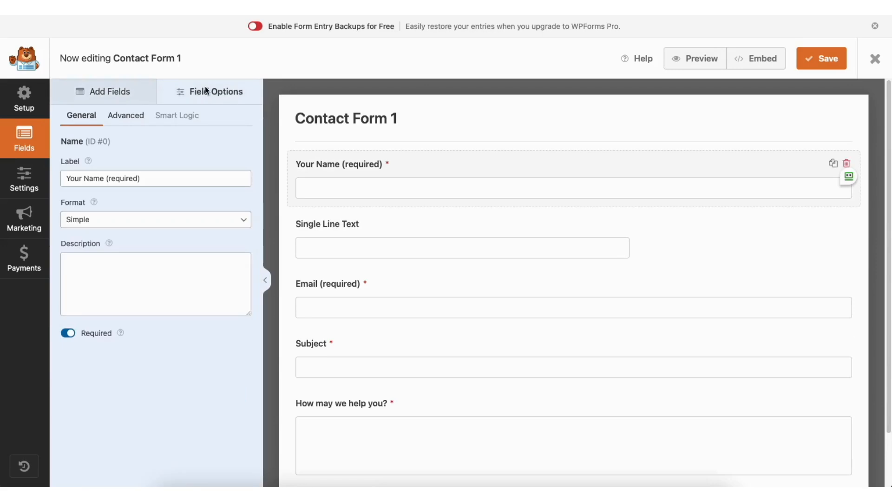
left_click(141, 177)
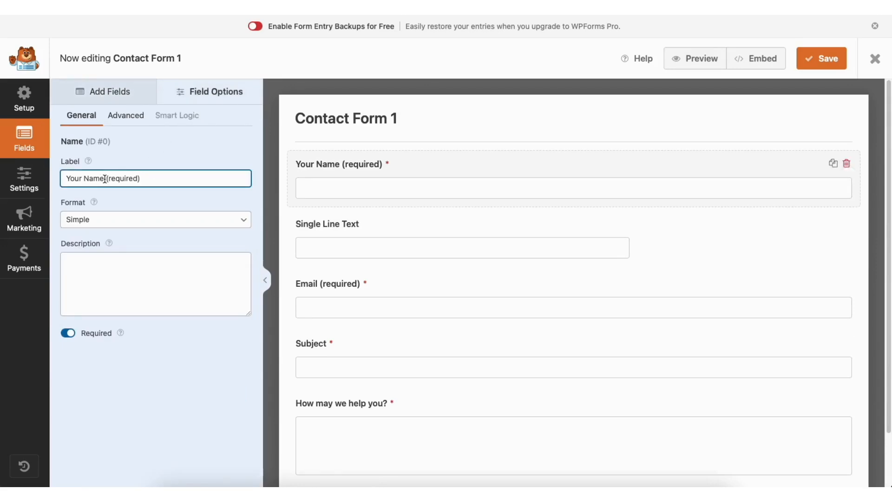
left_click(69, 333)
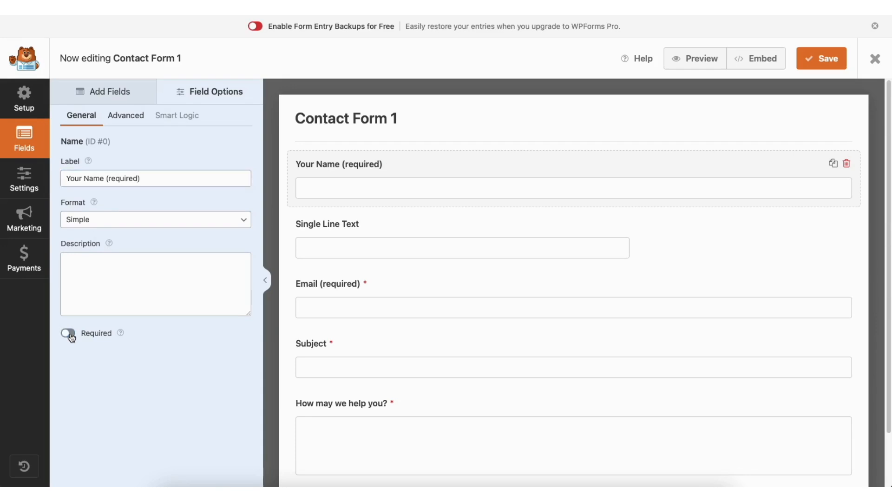
left_click(69, 334)
left_click(137, 119)
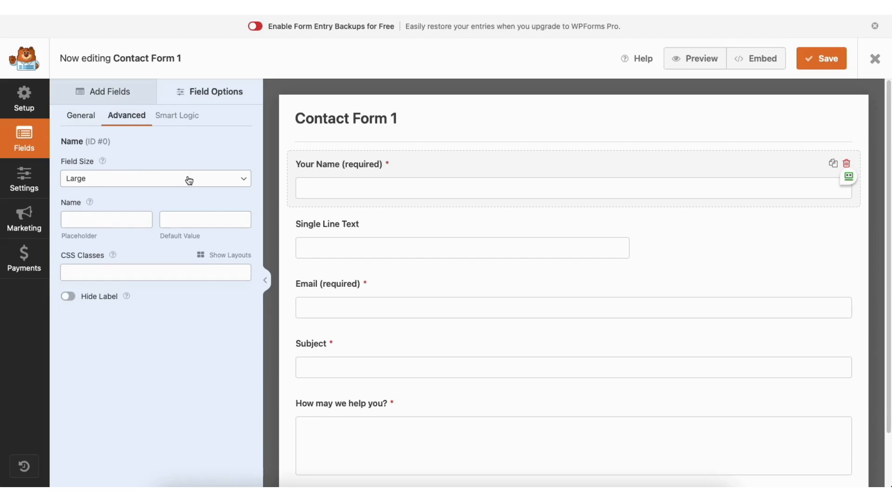
left_click(125, 180)
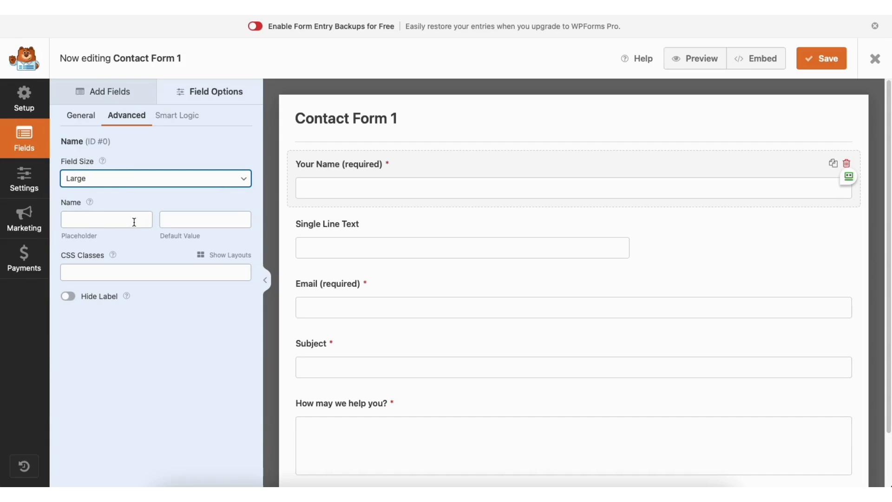
- Review the form's general, spam protection, notification and confirmation settings, toggling the minimum time to submit option
left_click(27, 178)
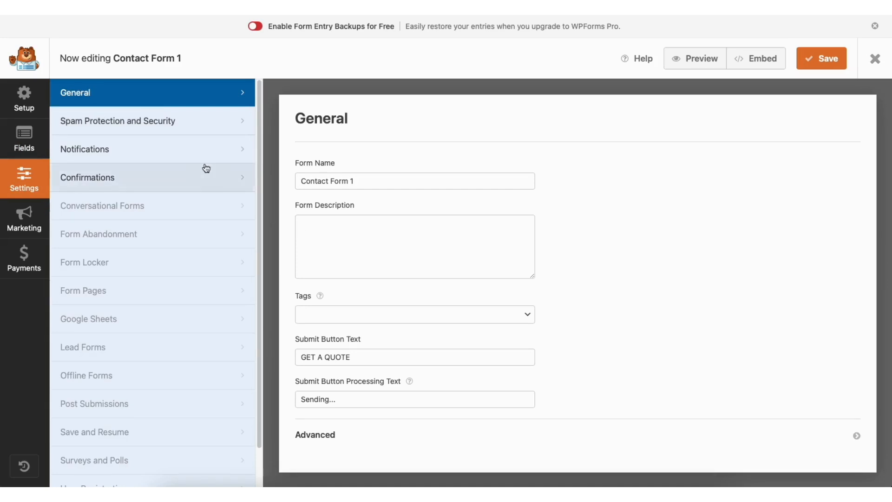
left_click(183, 123)
left_click(424, 275)
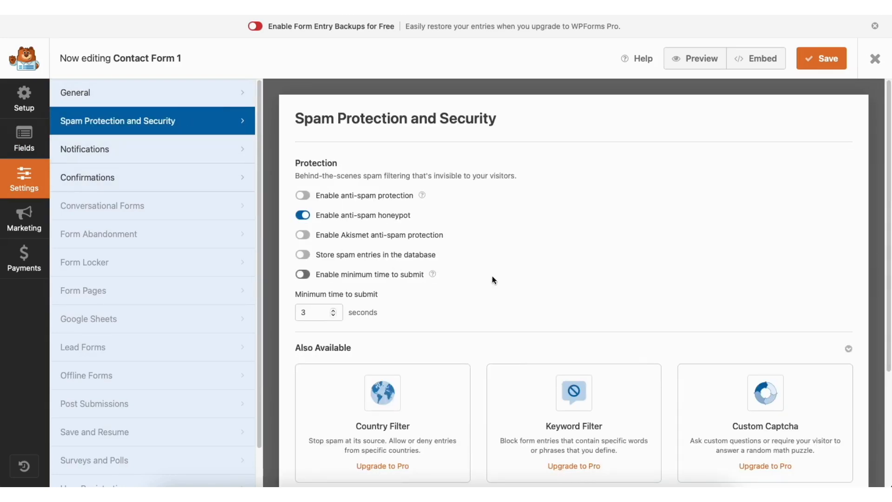
left_click(170, 151)
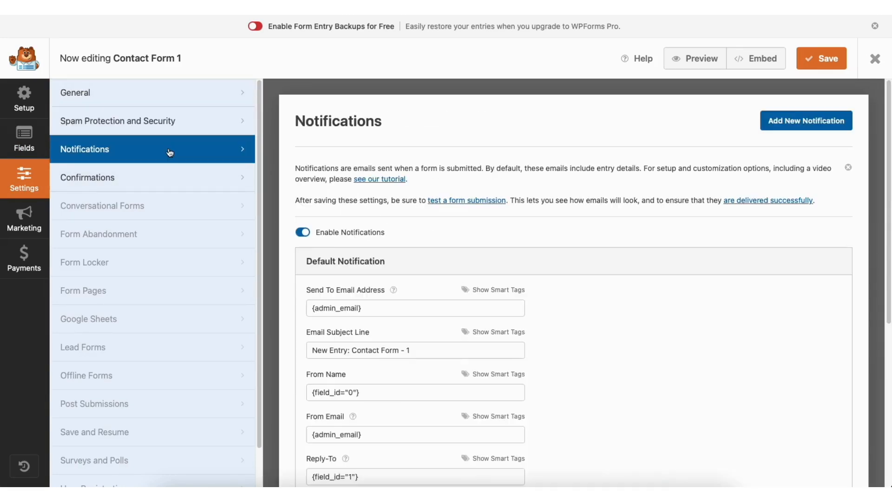
left_click_drag(887, 153, 886, 251)
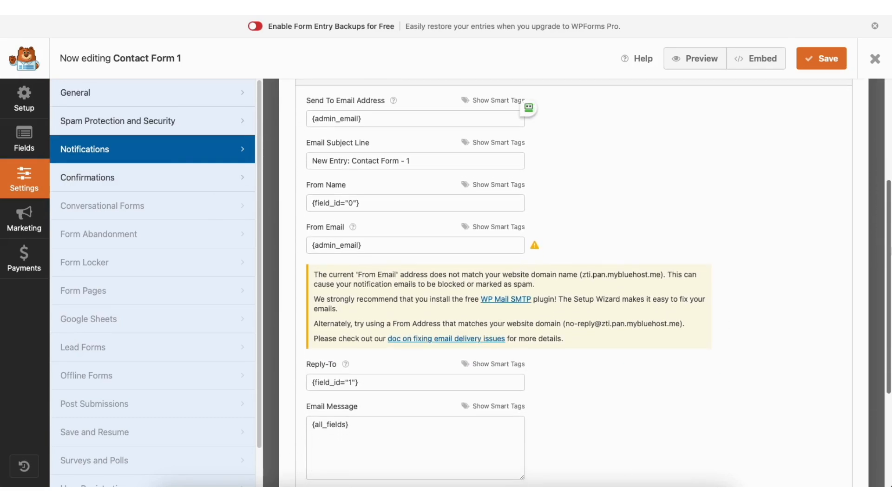
left_click(174, 179)
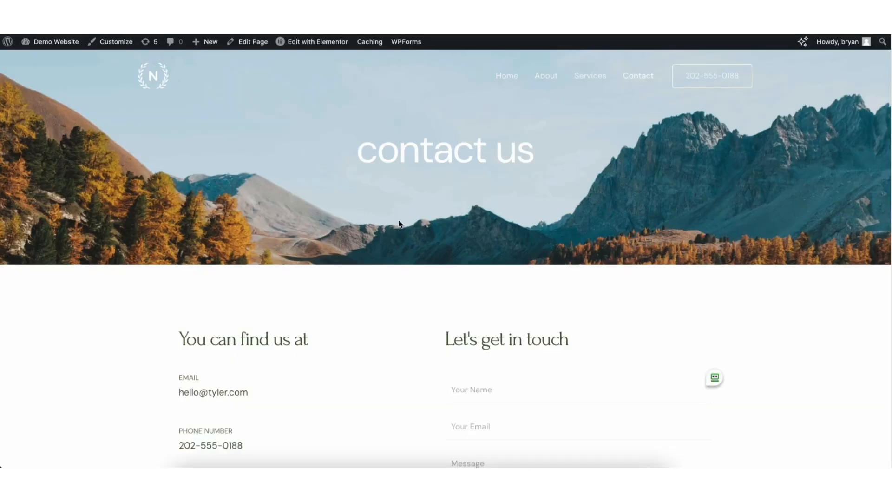
- Edit the Contact page with Elementor and add a Google Maps widget below the team photos
mouse_move(303, 42)
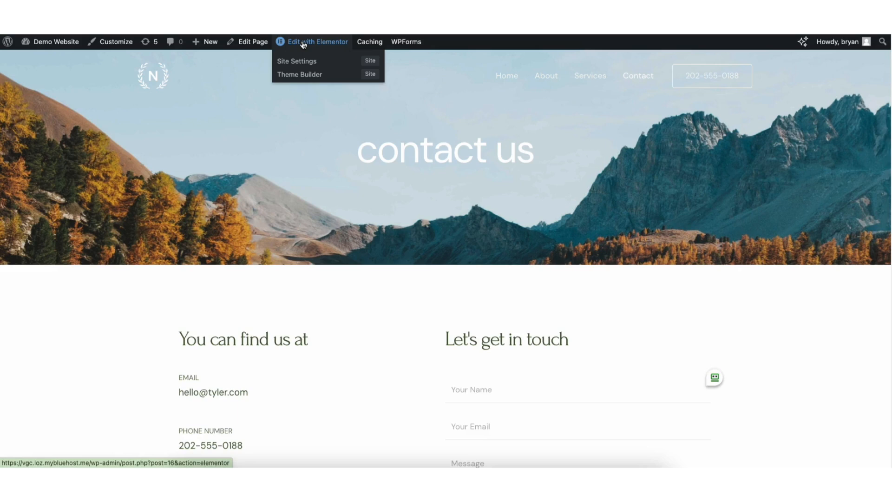
left_click(303, 42)
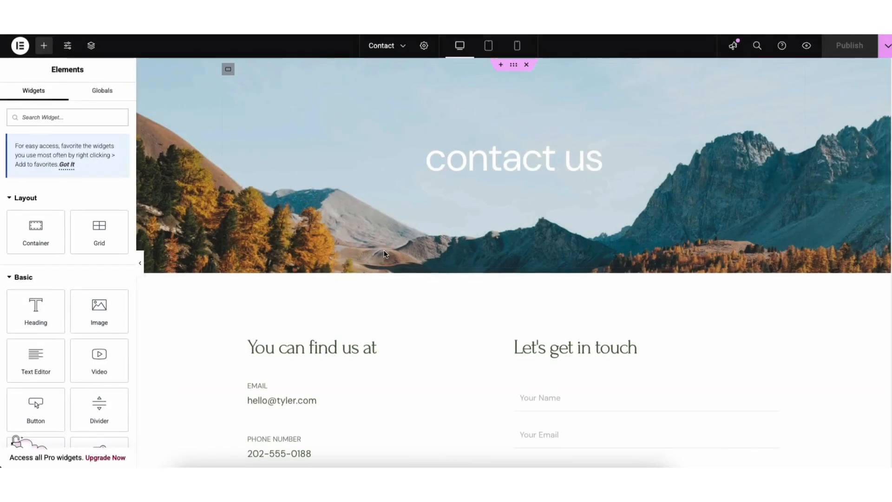
scroll(886, 223, "down", 10)
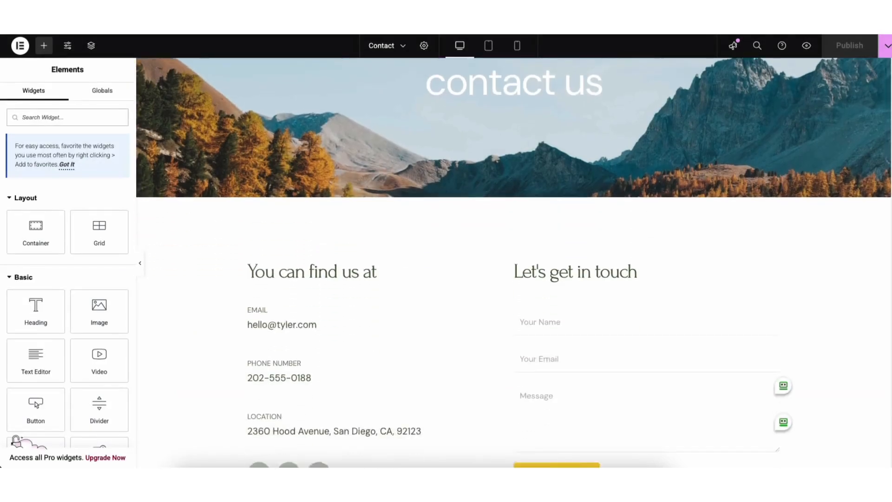
scroll(881, 291, "down", 3)
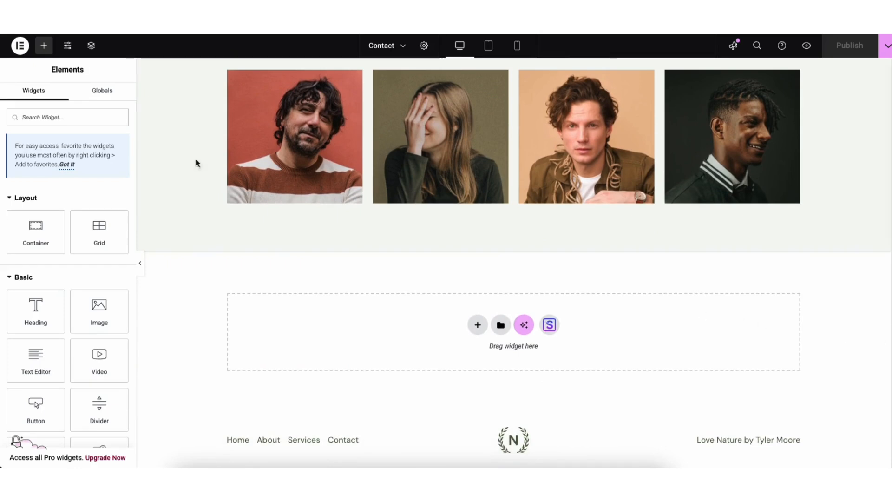
left_click(44, 46)
scroll(135, 161, "down", 5)
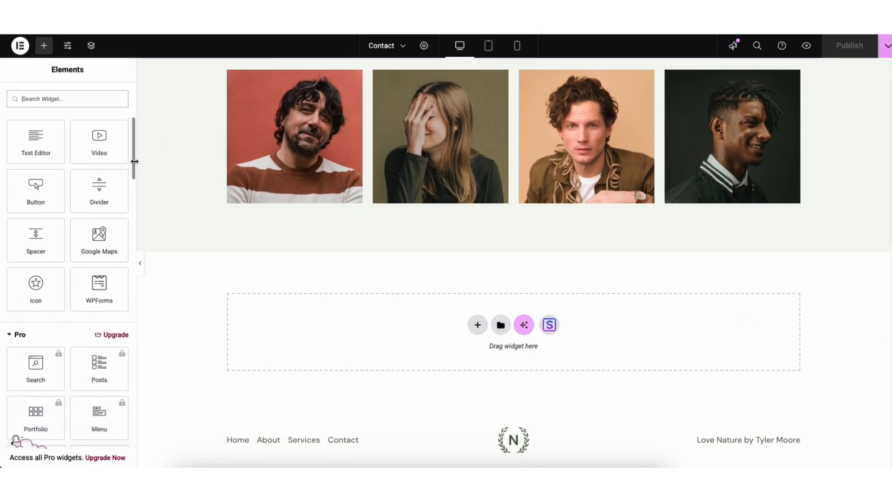
left_click_drag(93, 244, 384, 336)
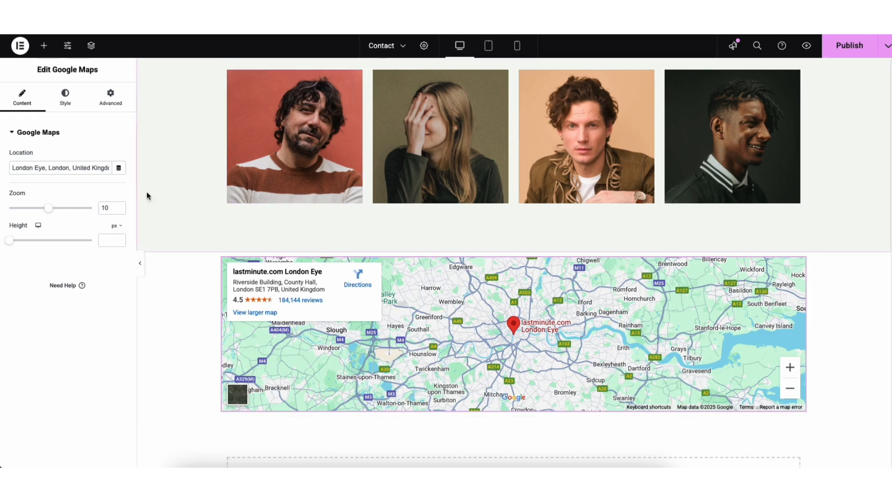
- Set the Google Maps widget's zoom to 7 and height to 412 px, and save the Contact page as a draft
left_click_drag(11, 168, 107, 165)
left_click(91, 168)
left_click_drag(51, 210, 37, 211)
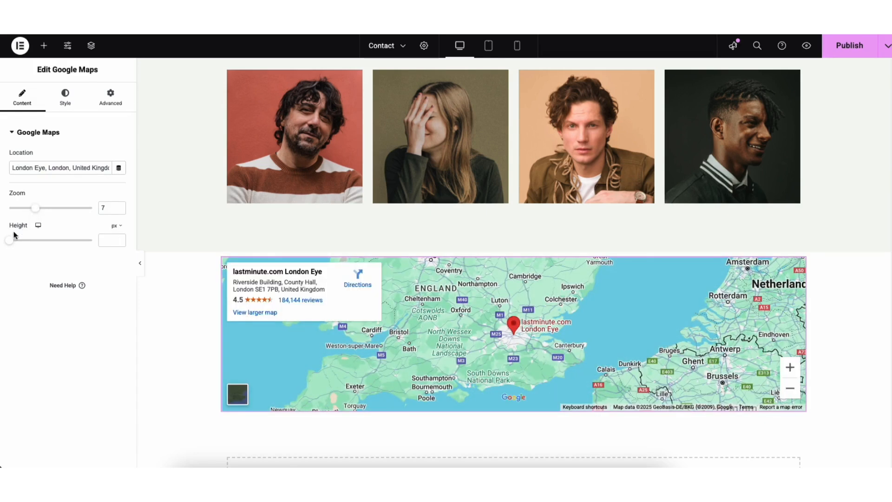
left_click_drag(10, 240, 33, 245)
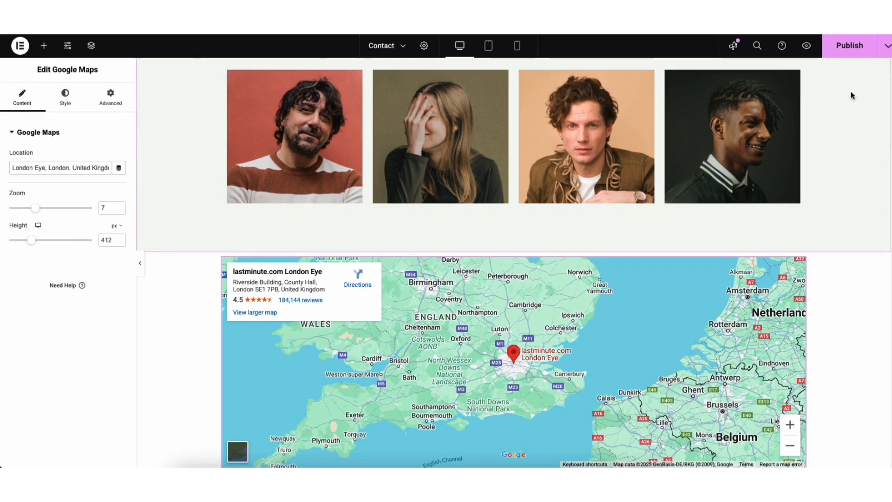
left_click(886, 49)
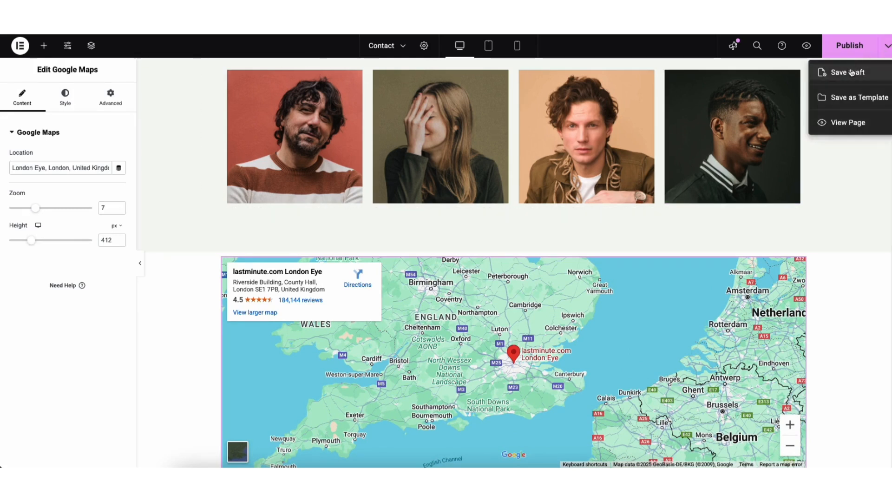
left_click(849, 73)
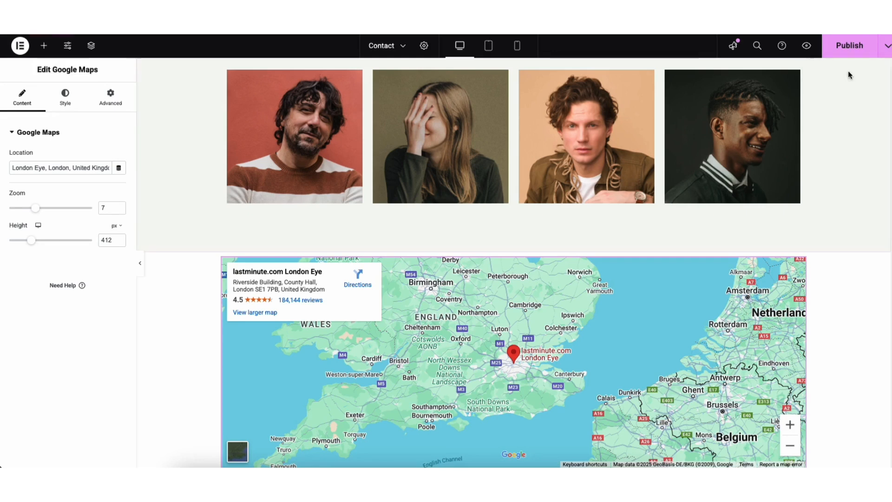
- Reload the Contact page editor and reopen the Google Maps widget's settings
key("super+r")
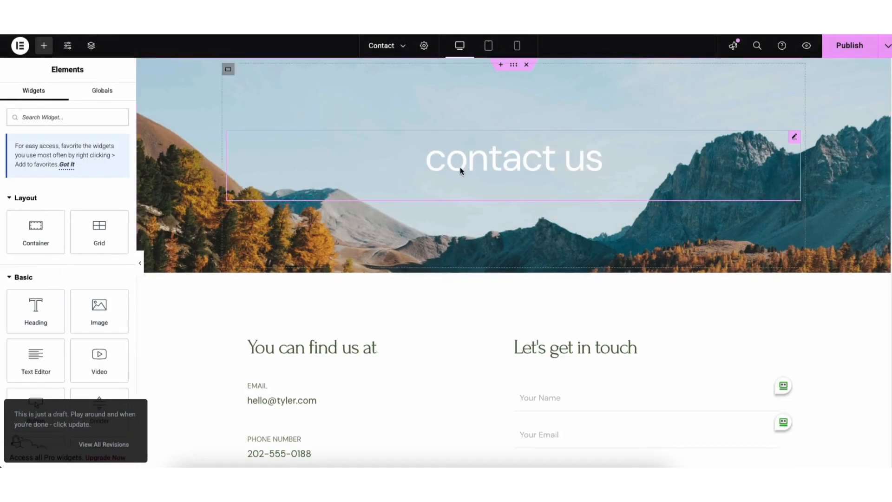
scroll(888, 260, "down", 15)
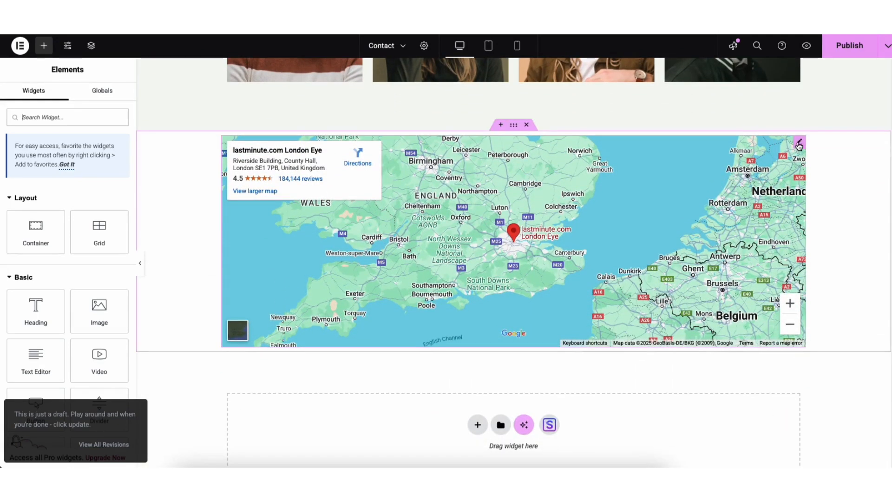
left_click(799, 143)
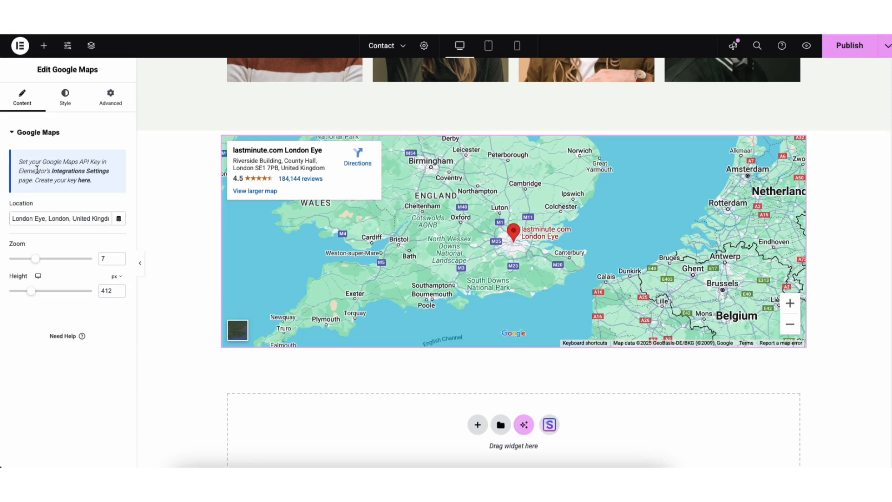
- Create a Google Cloud project named Demo1 from the Maps Platform credentials page and open Elementor's Integrations Settings from the map widget
left_click(84, 180)
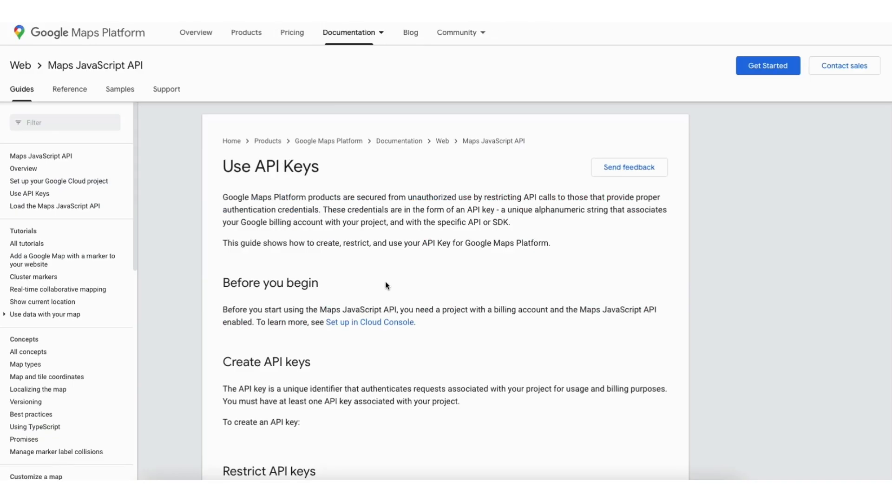
scroll(386, 284, "down", 6)
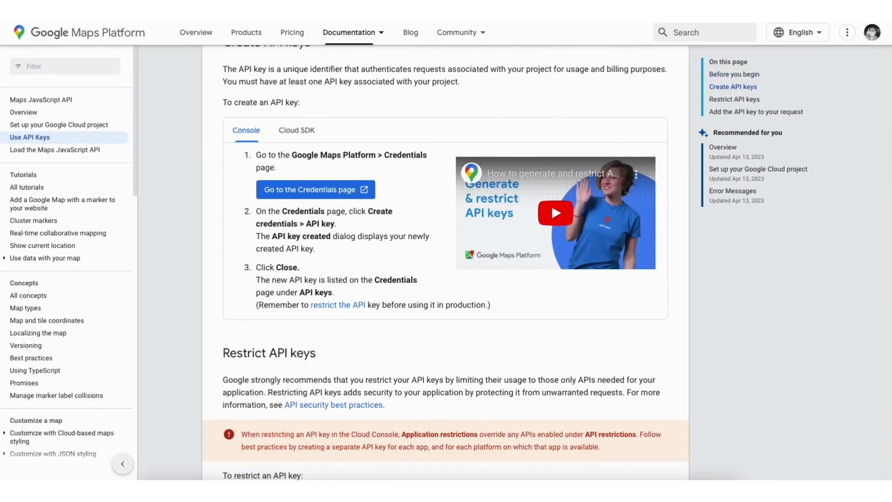
left_click(298, 191)
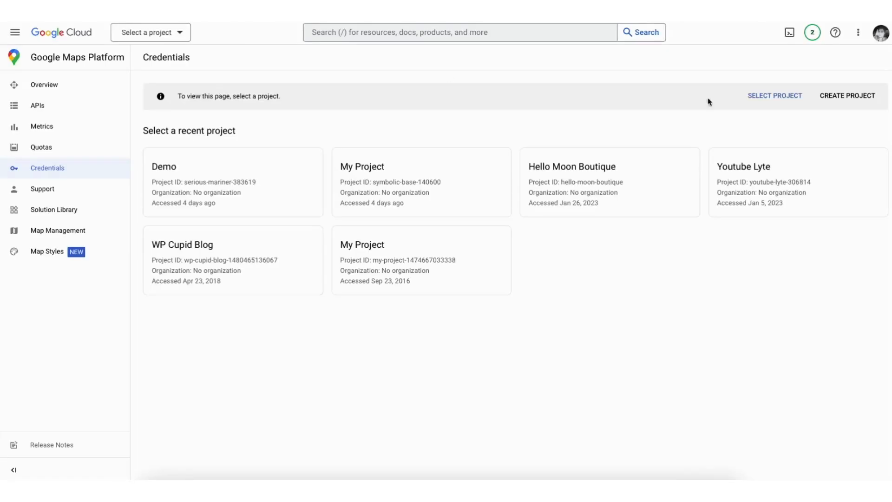
left_click(847, 96)
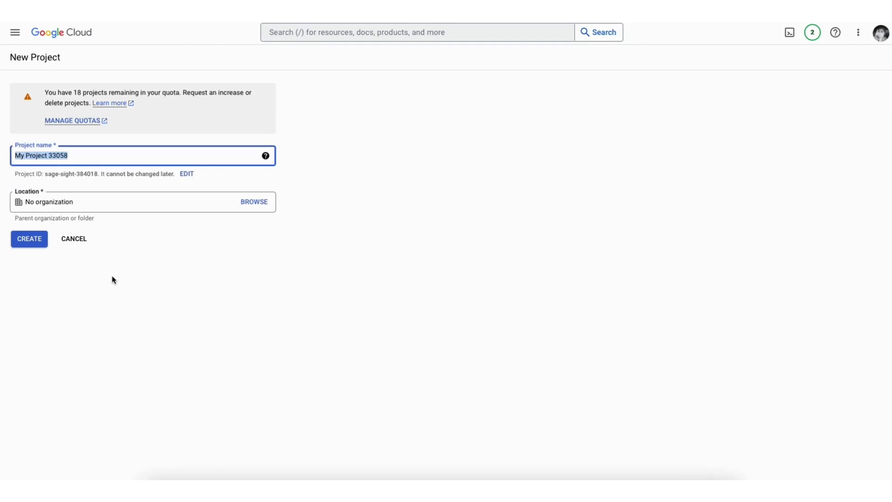
type("Demo1")
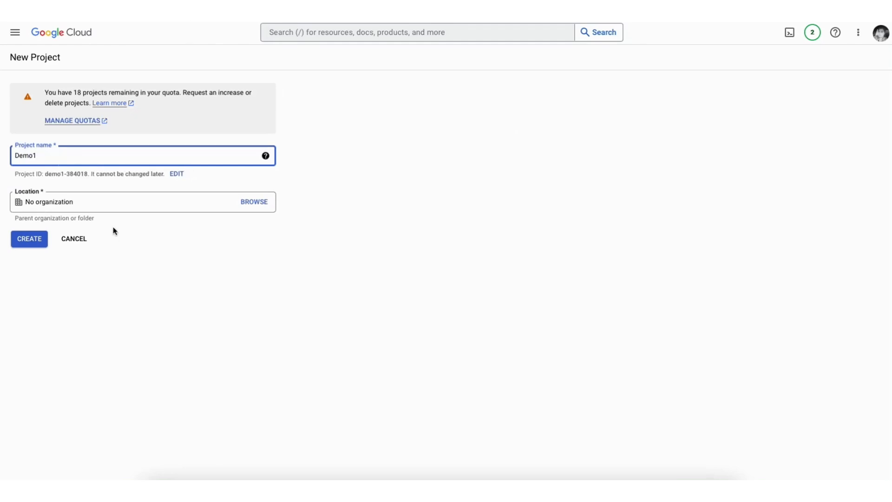
left_click(72, 207)
left_click(30, 242)
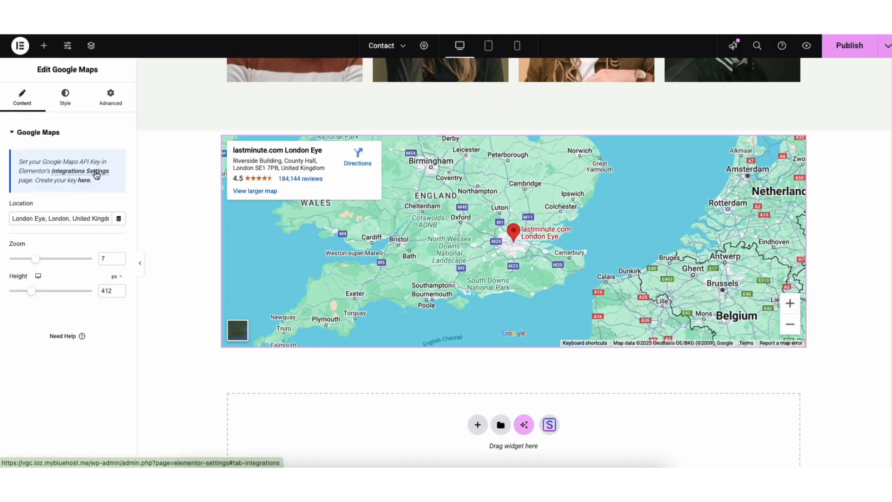
left_click(96, 173)
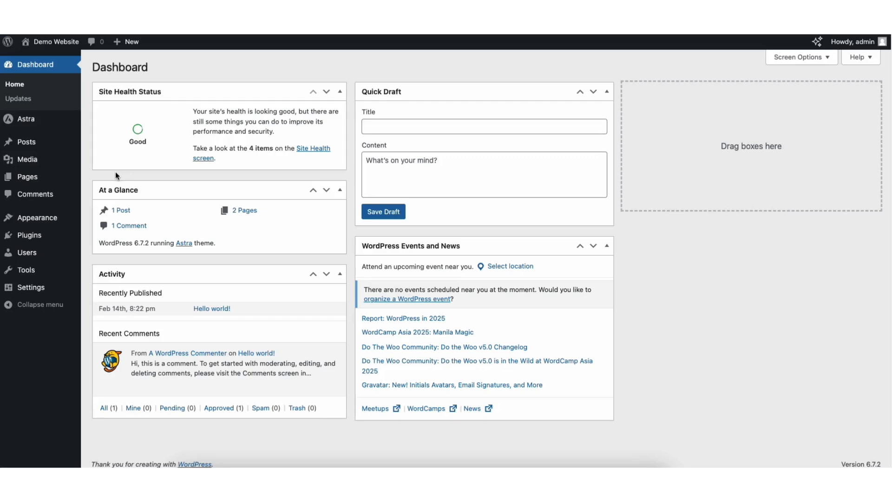
- Open the theme customizer's Footer Builder and review the Copyright element's text and design settings
mouse_move(42, 218)
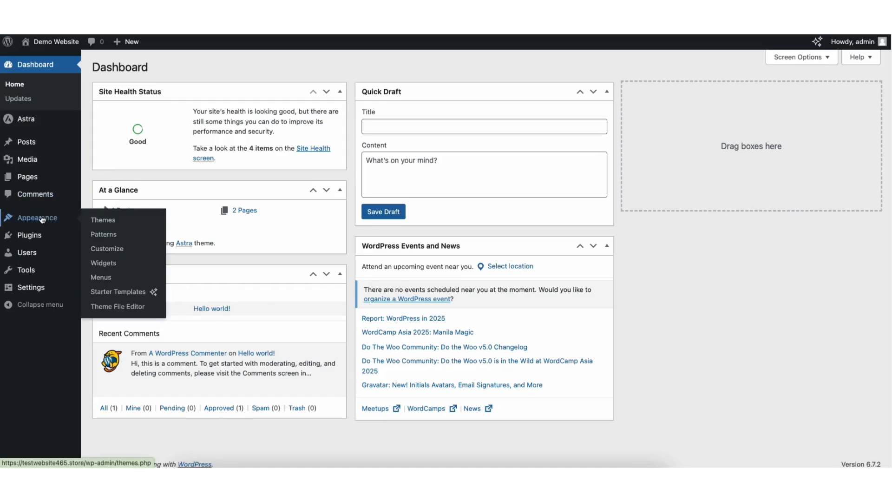
left_click(106, 252)
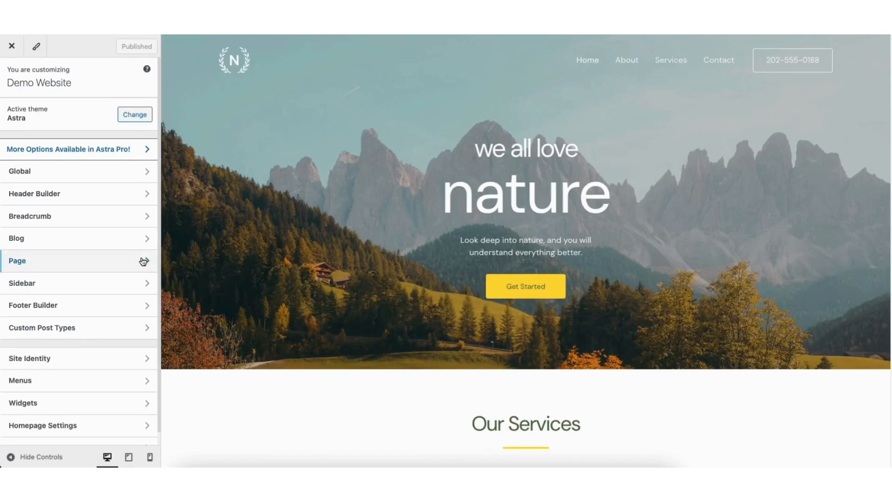
left_click(64, 310)
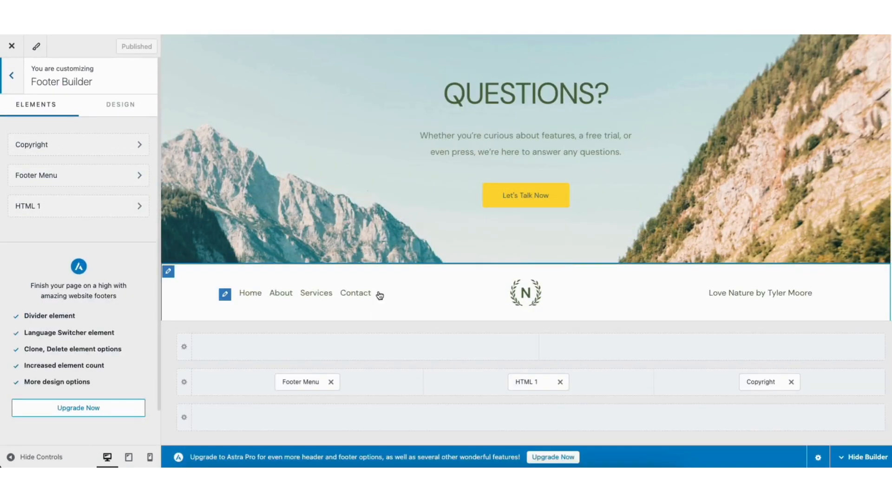
left_click(819, 295)
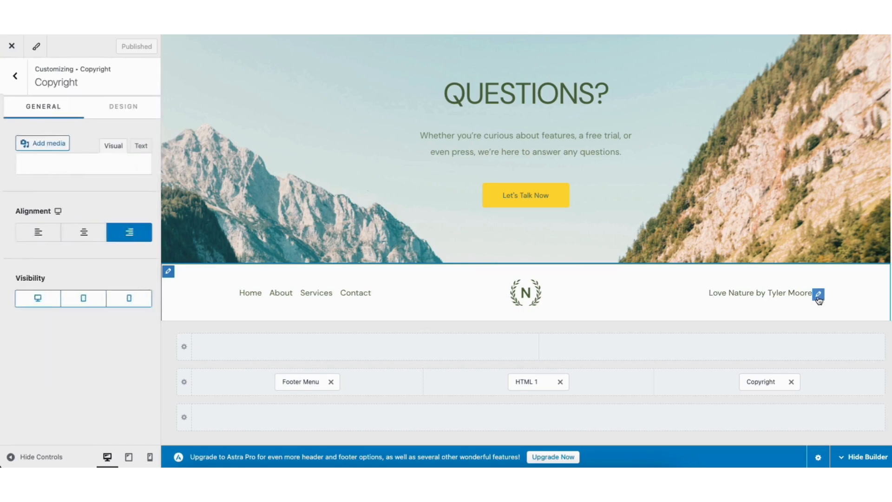
left_click_drag(17, 258, 123, 261)
left_click(93, 258)
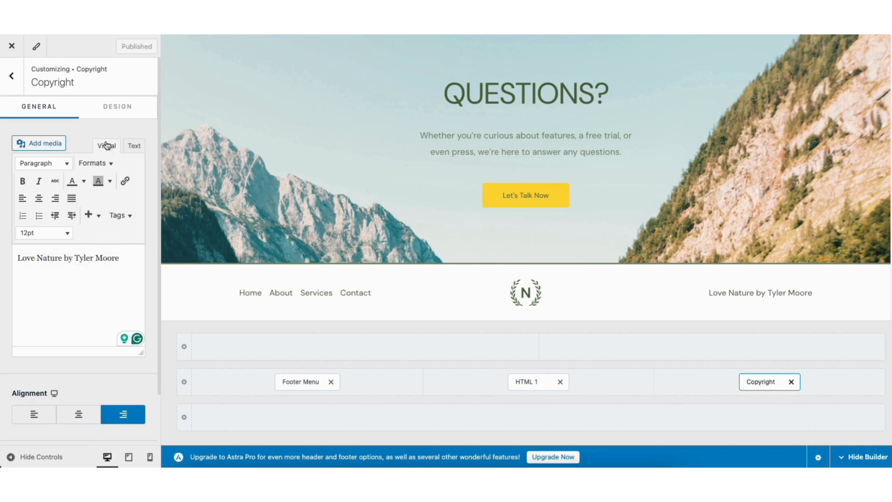
left_click(120, 109)
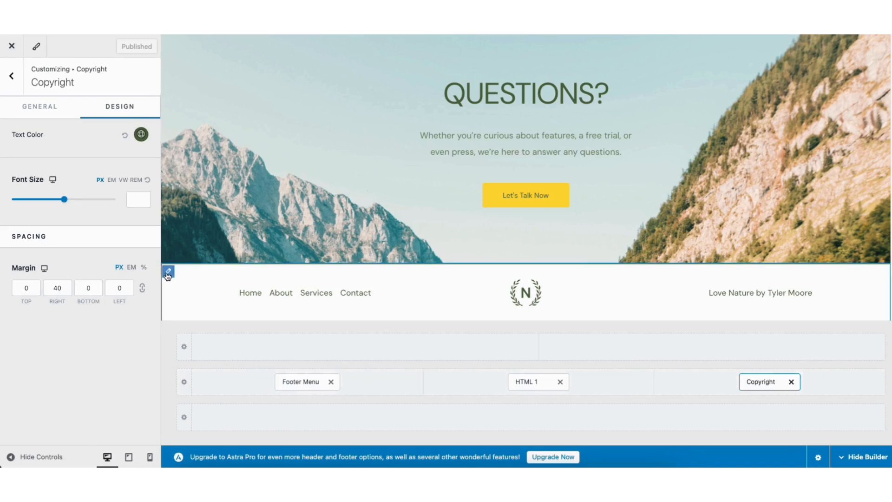
- Review the Primary Footer's column and layout options and the elements available for the empty row above it
left_click(168, 273)
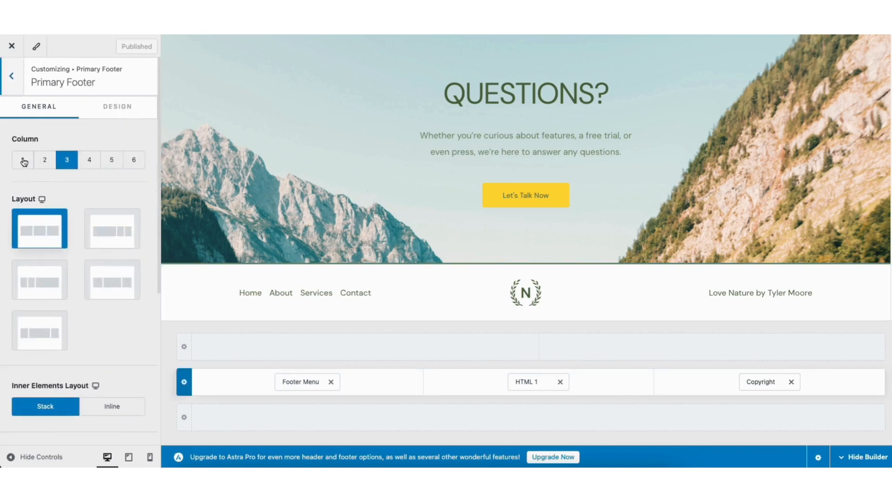
left_click(365, 348)
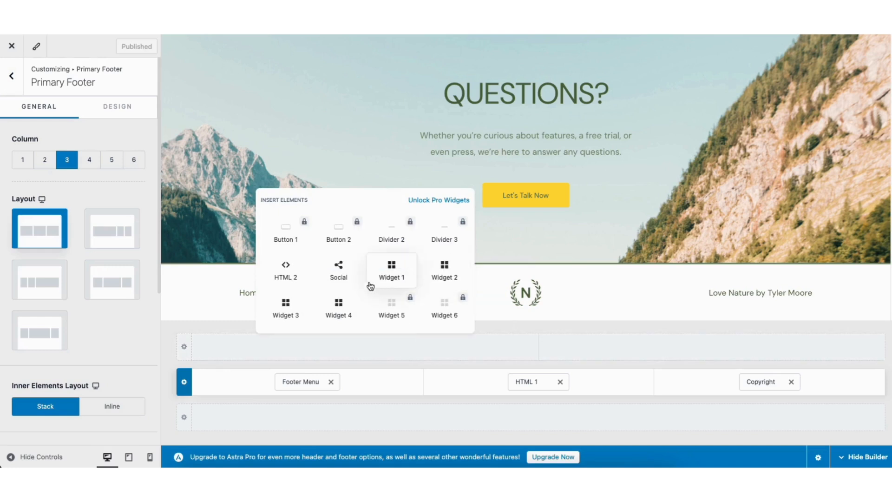
left_click(207, 330)
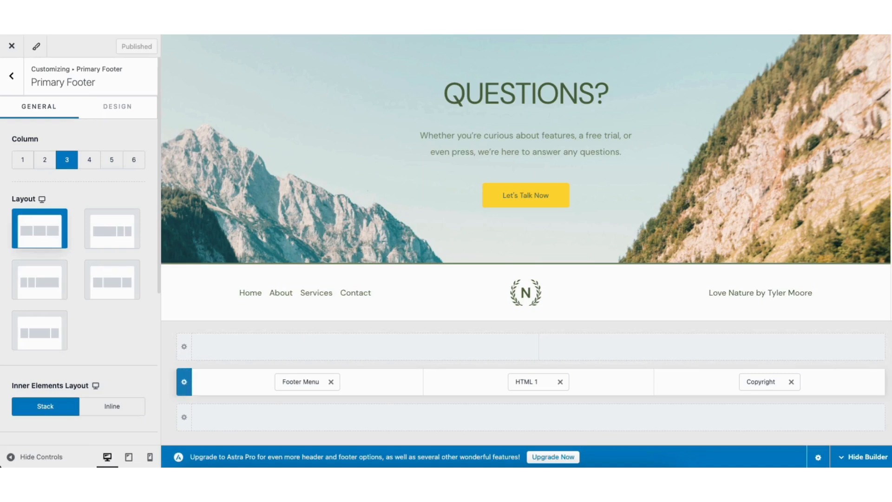
- Review the header phone button's text and link settings and remove the button from the primary header row
scroll(526, 178, "up", 20)
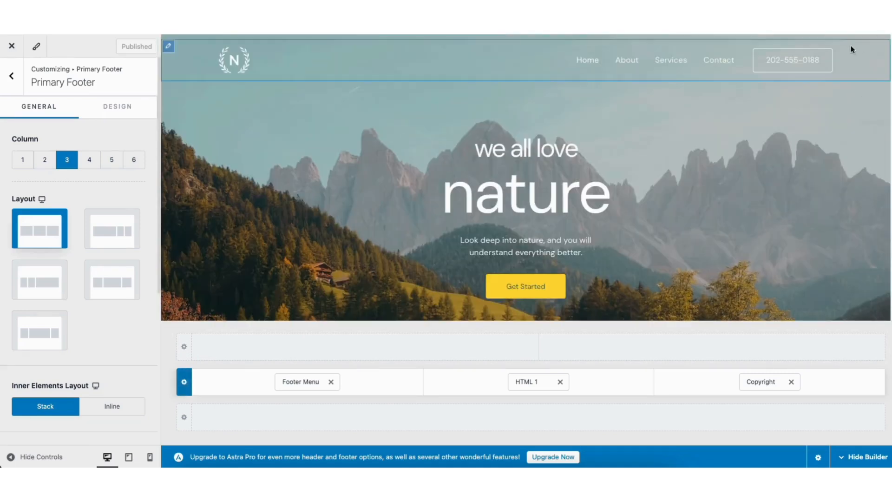
mouse_move(759, 70)
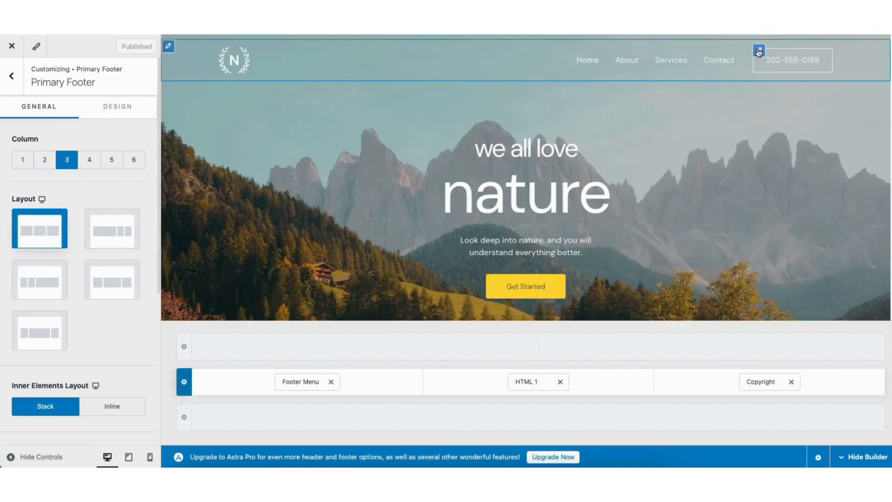
left_click(758, 52)
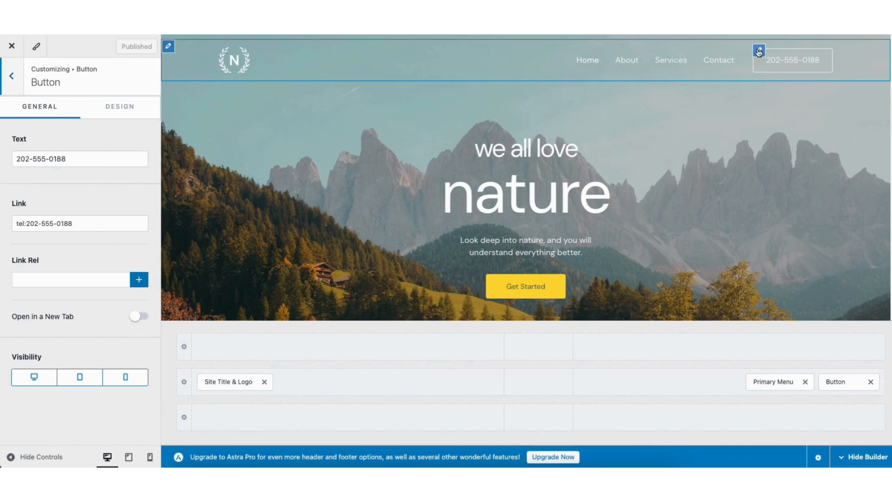
left_click_drag(16, 159, 73, 159)
left_click(73, 159)
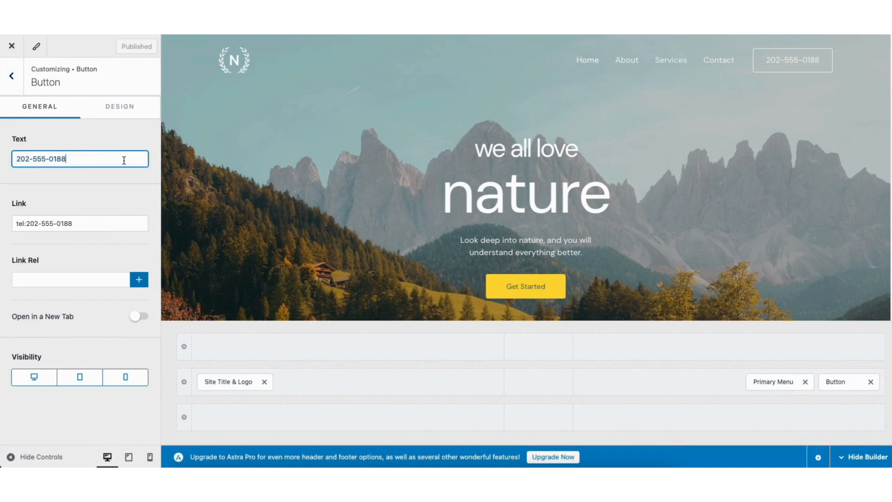
left_click(871, 382)
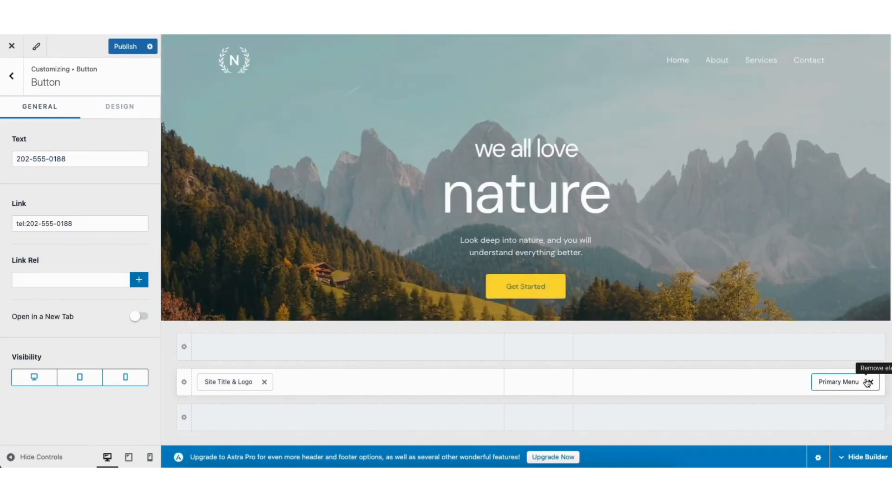
mouse_move(827, 378)
left_mouse_down()
mouse_move(565, 385)
mouse_move(824, 393)
left_mouse_up()
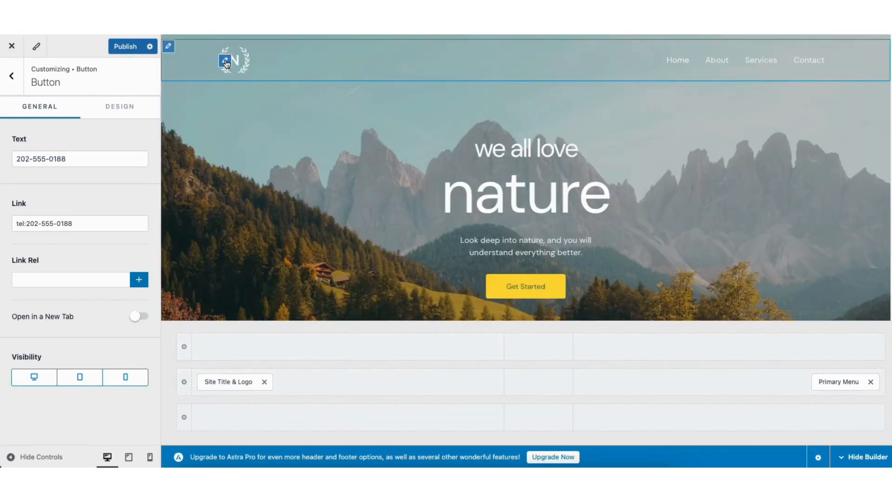
- Review the Transparent Header's logo settings and its border, color and background design options
left_click(226, 61)
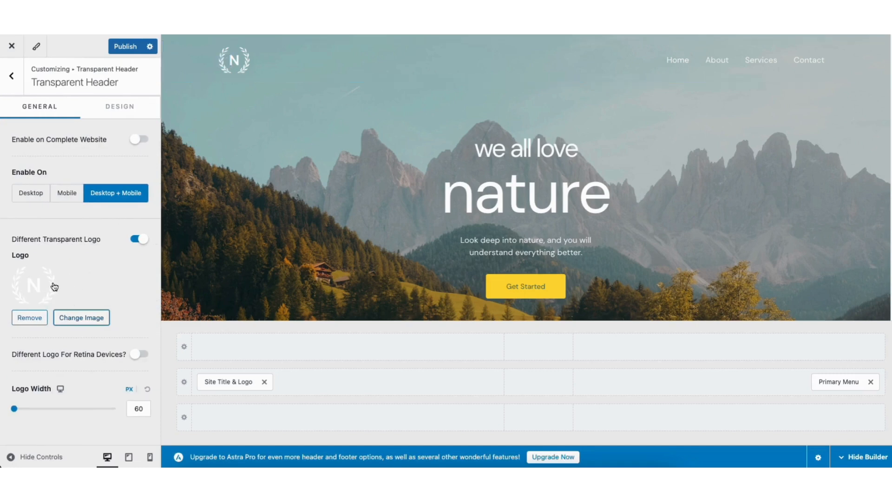
left_click(116, 106)
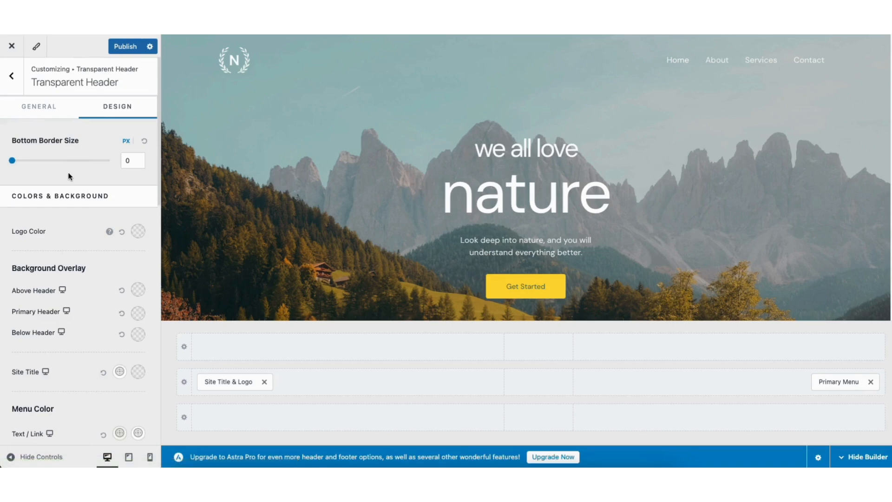
left_click(12, 75)
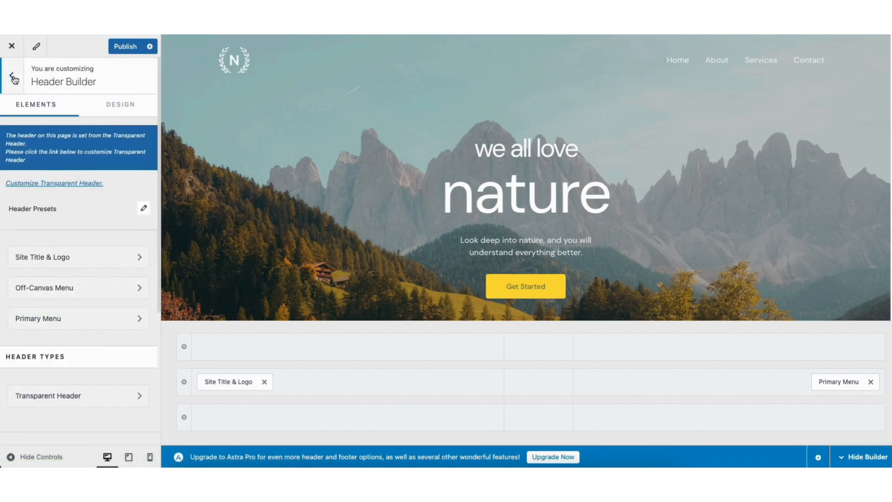
- Open the Site Title & Logo settings from the customizer's Site Identity section
left_click(13, 78)
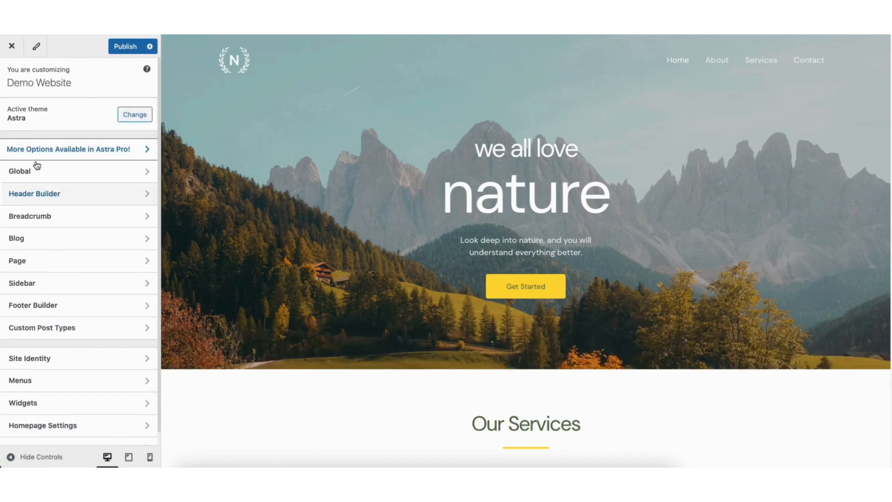
left_click(26, 359)
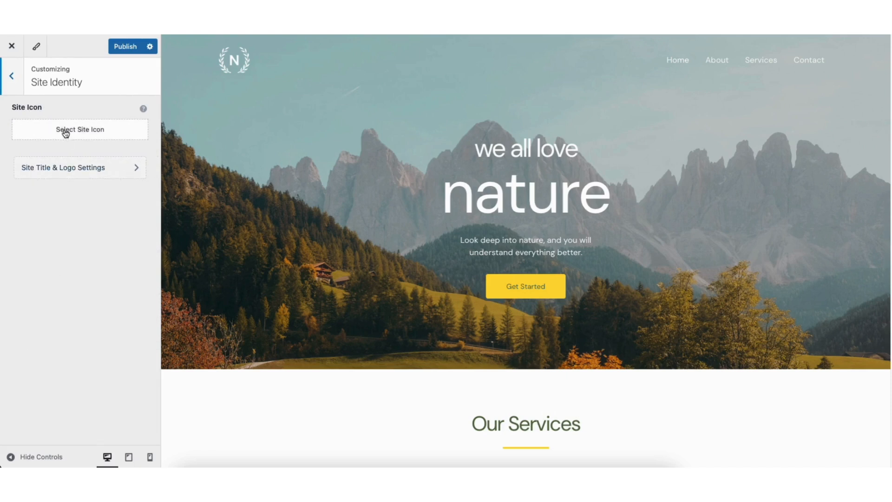
left_click(65, 168)
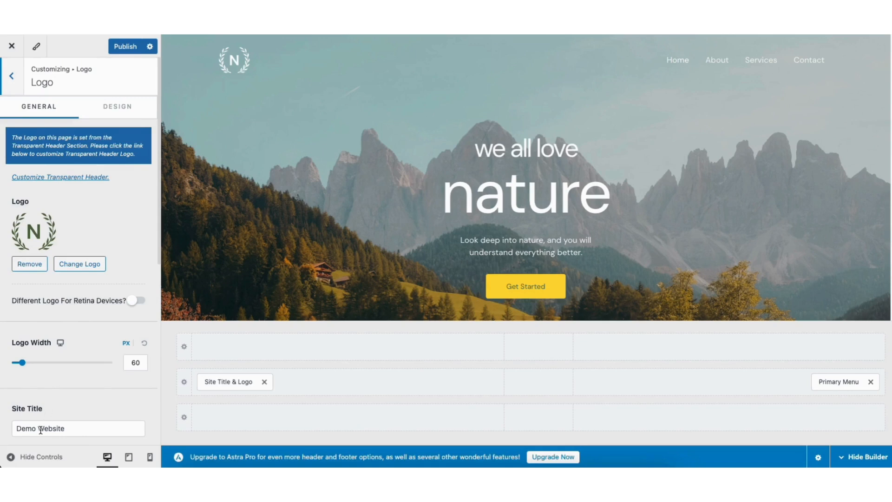
- Review the logo, site title, tagline and visibility settings in the Logo section and return to the main customizer options
left_click_drag(161, 262, 156, 380)
scroll(60, 367, "down", 2)
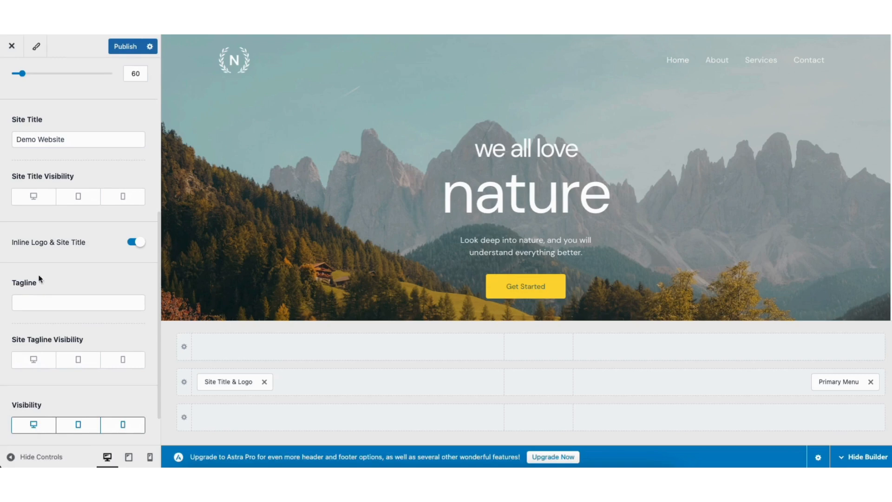
left_click_drag(160, 259, 166, 90)
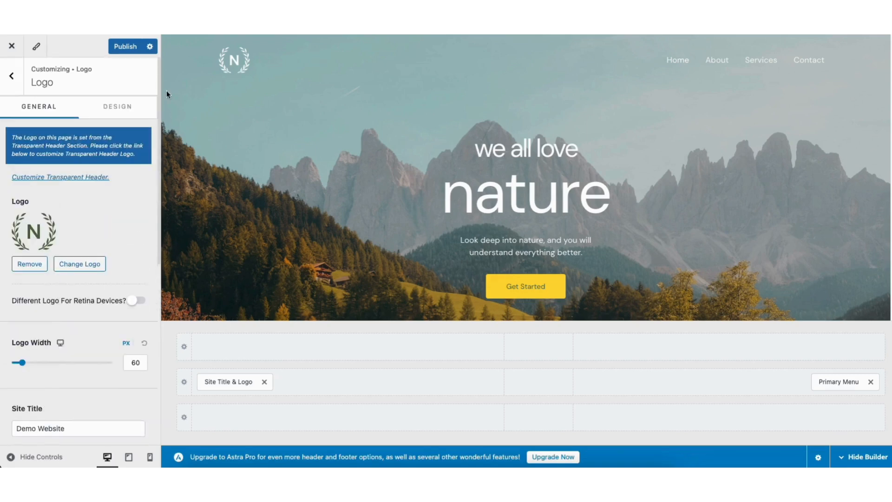
left_click(15, 80)
left_click(14, 79)
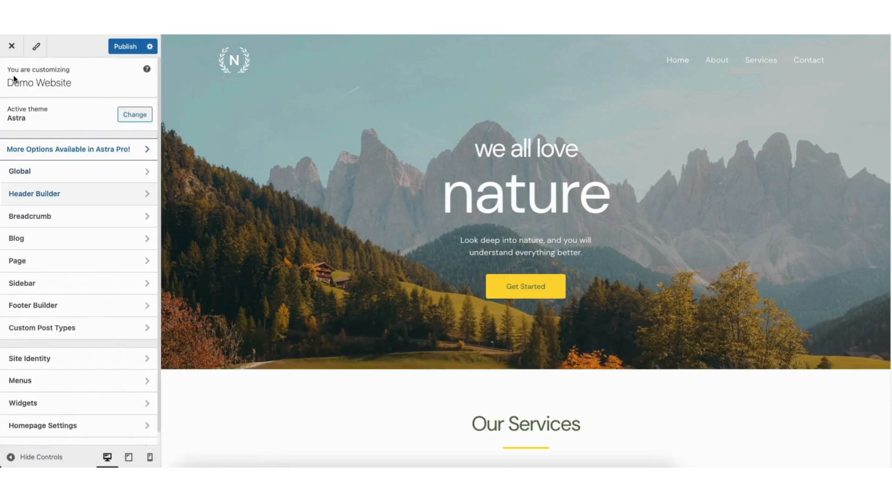
- Review the Global typography presets and color palettes, and open the Global Buttons settings
left_click(43, 173)
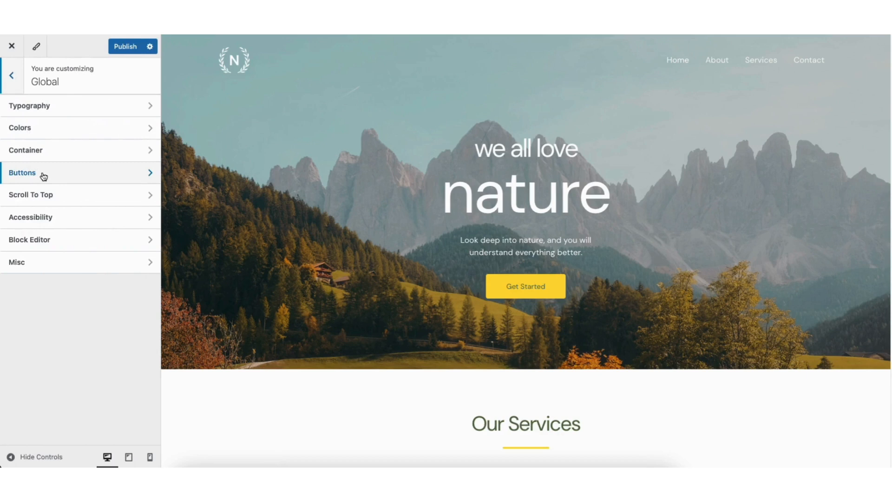
left_click(70, 108)
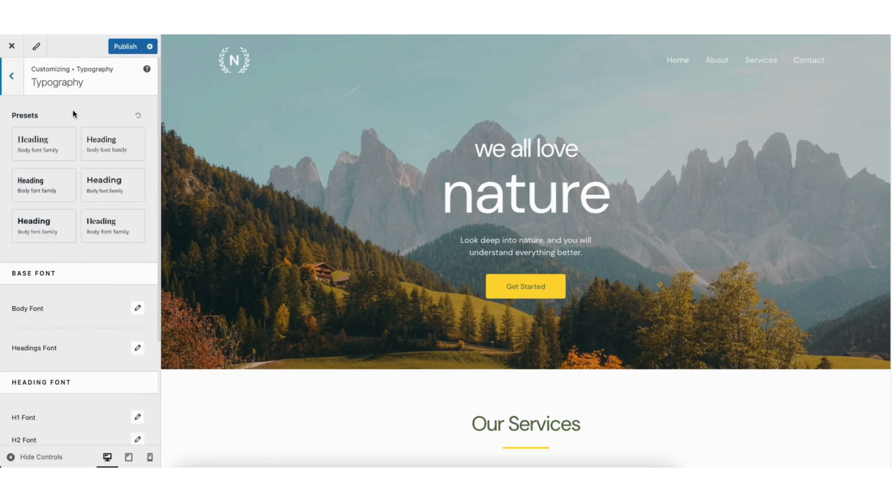
left_click(13, 77)
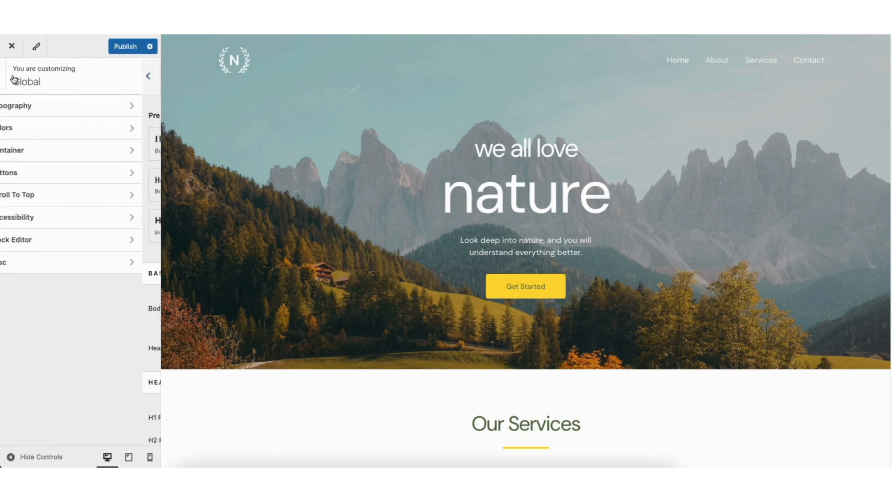
left_click(44, 127)
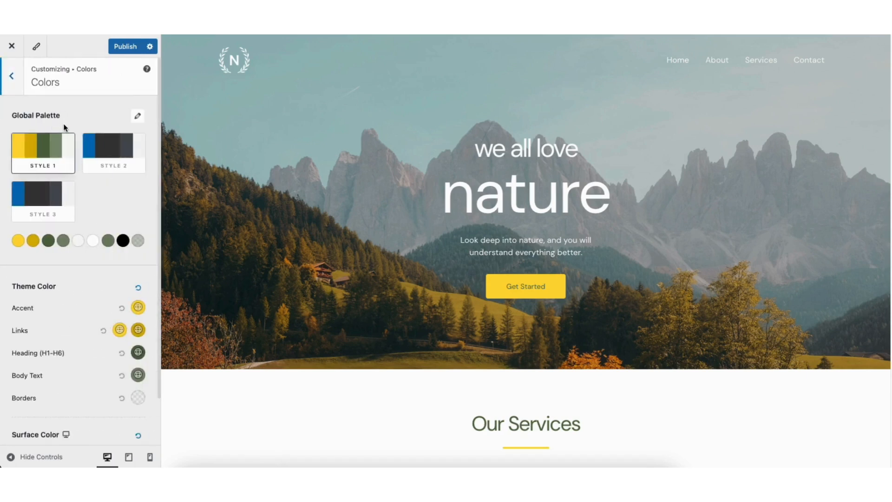
left_click(12, 77)
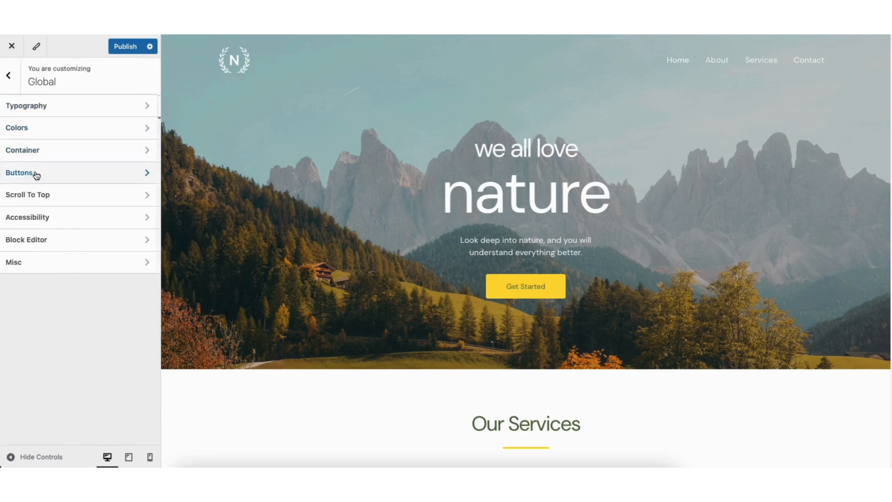
left_click(34, 173)
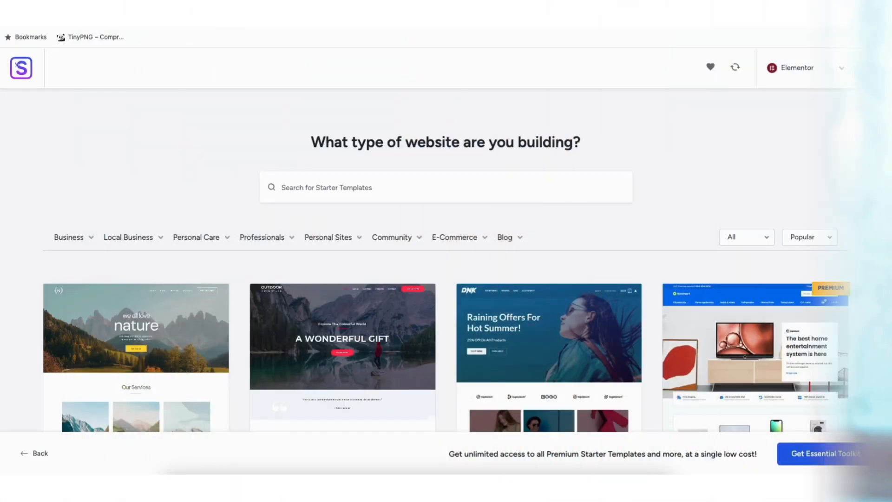
scroll(446, 279, "down", 5)
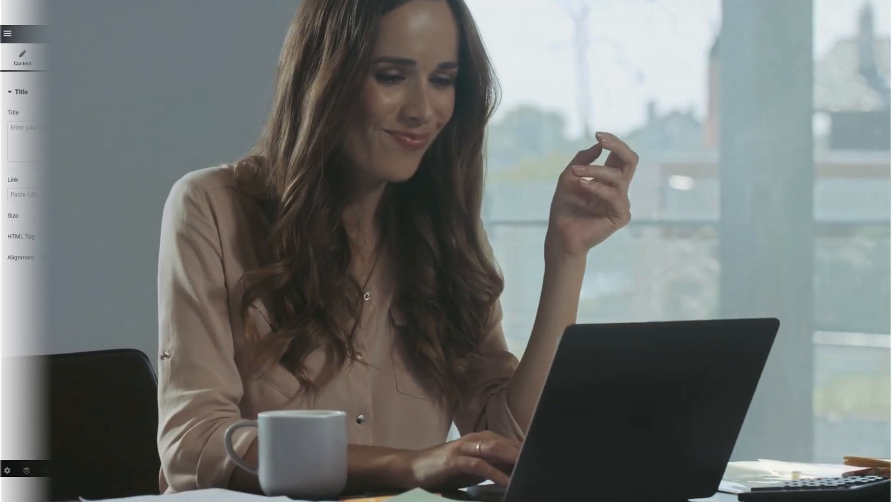
left_click_drag(107, 245, 490, 342)
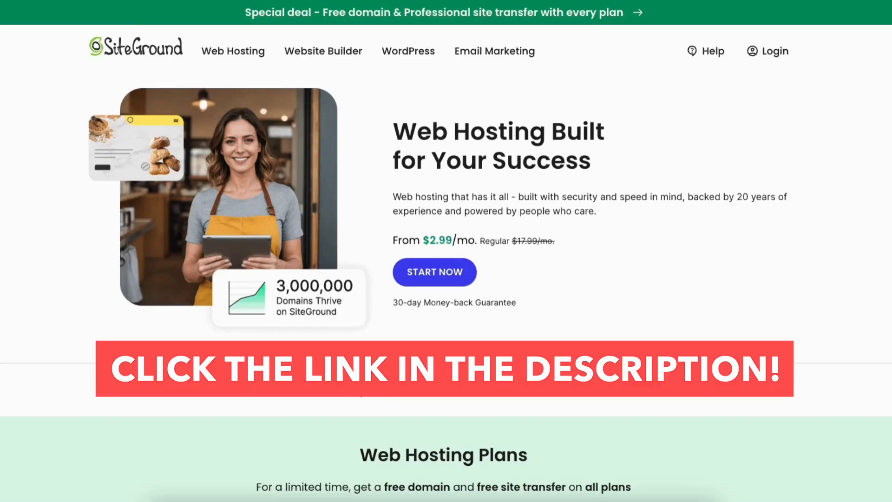
scroll(446, 263, "down", 11)
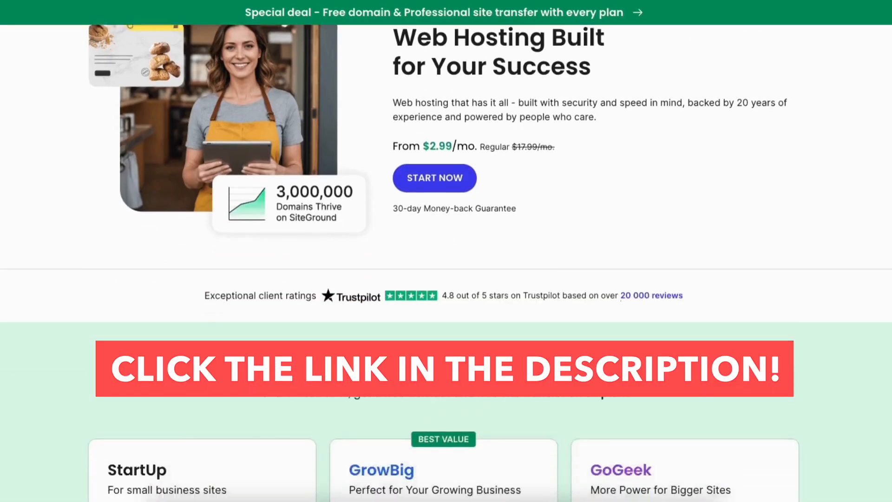
scroll(446, 251, "down", 15)
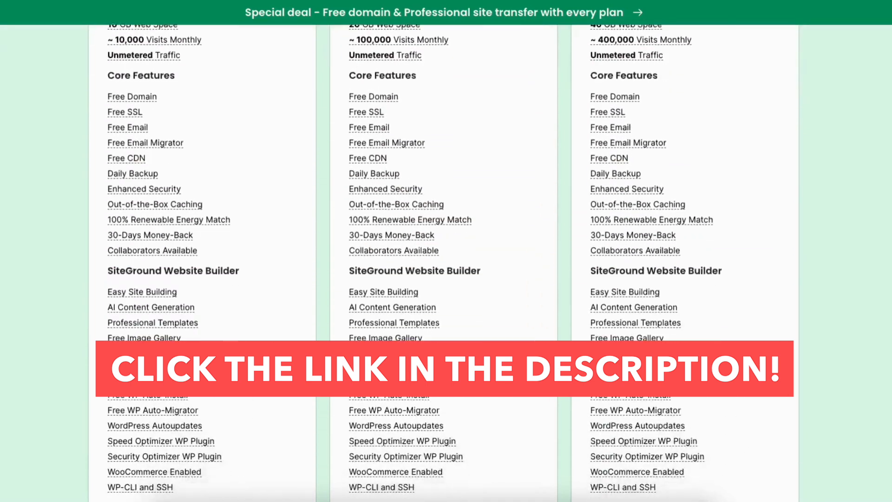
scroll(446, 251, "down", 10)
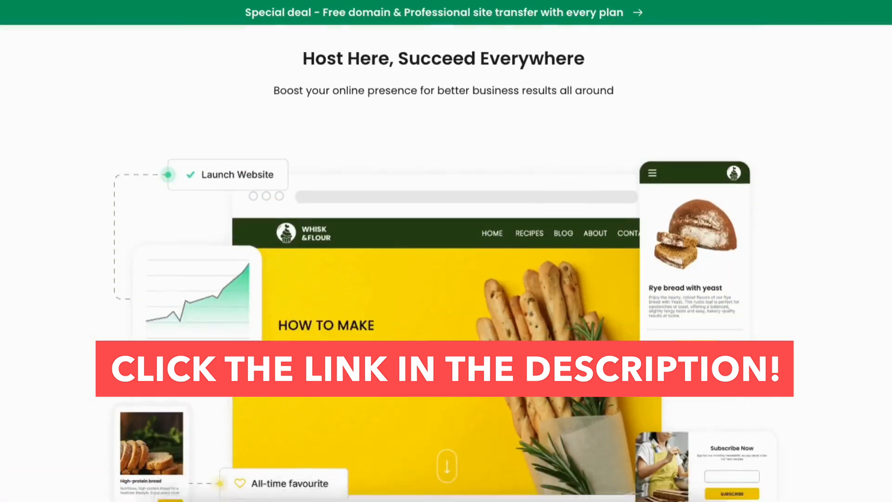